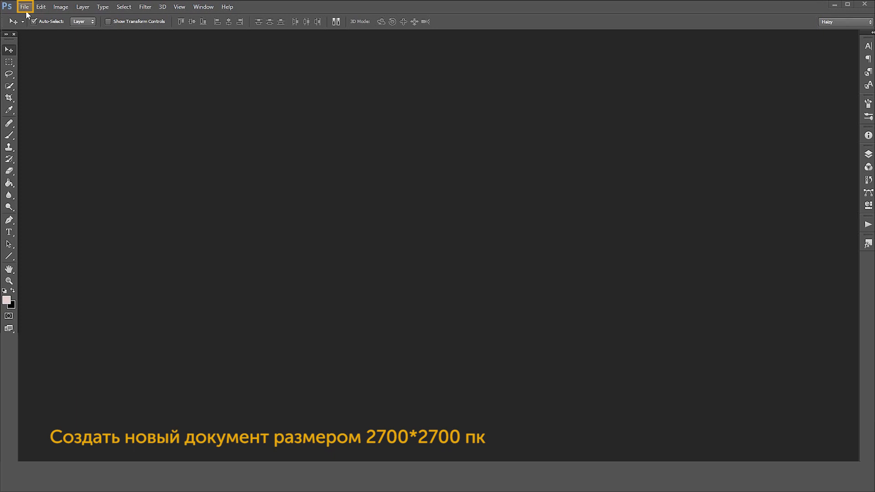
# Create a new 2700 × 2700 px document and enlarge its window to leave space around the canvas
pyautogui.click(28, 21)
pyautogui.moveTo(418, 156); pyautogui.dragTo(360, 157)
pyautogui.write('2')
pyautogui.moveTo(409, 170); pyautogui.dragTo(368, 181)
pyautogui.write('2700')
pyautogui.press('Return')
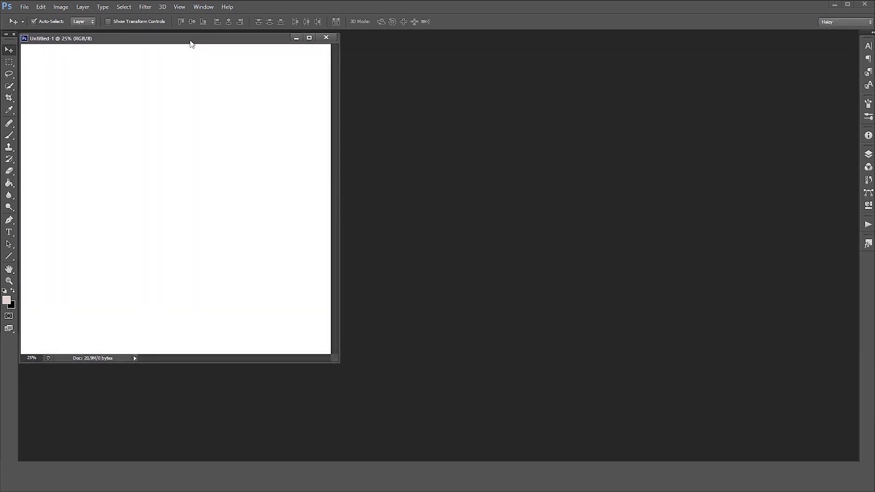
pyautogui.moveTo(336, 361); pyautogui.dragTo(631, 374)
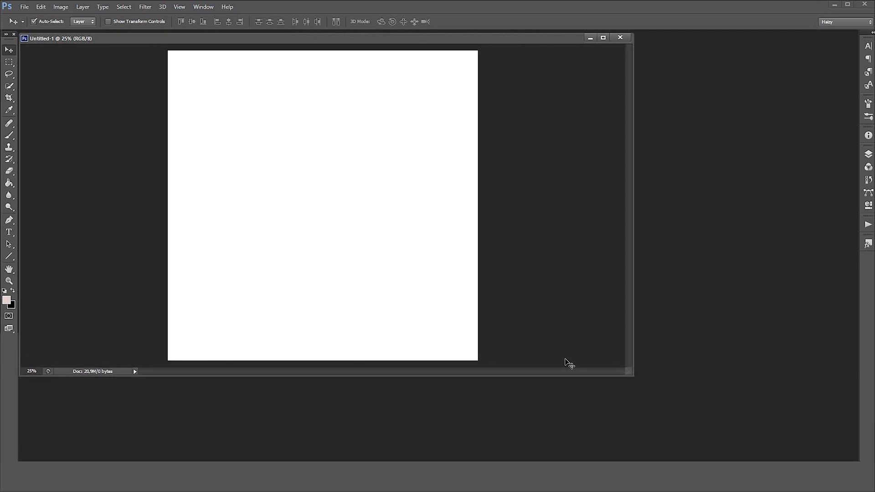
# Save the document in Photoshop PSD format under the existing file name Цветы и текст 4
pyautogui.click(25, 6)
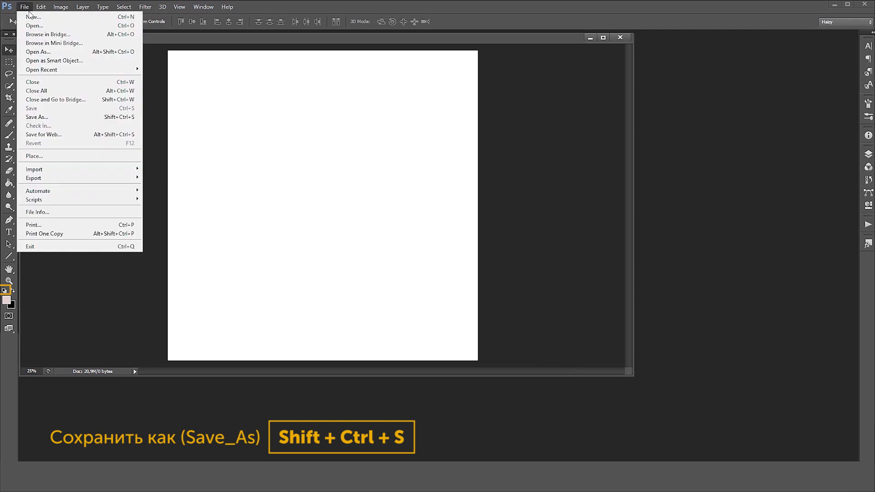
pyautogui.click(51, 117)
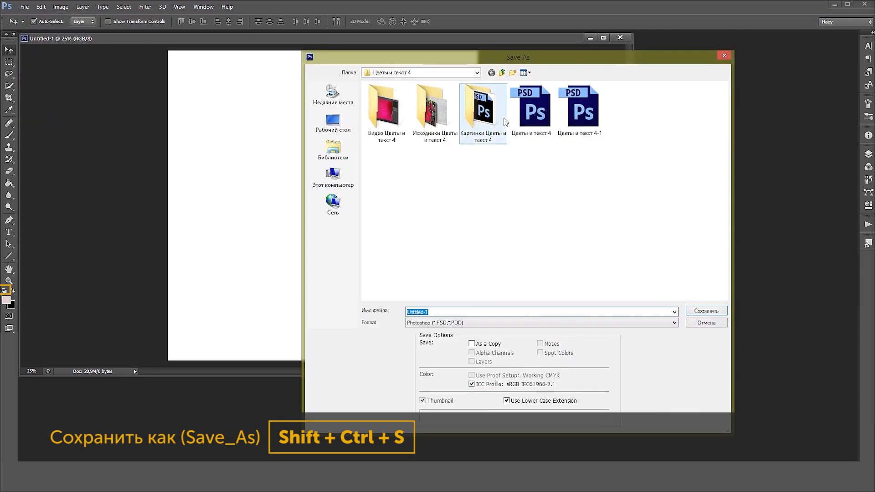
pyautogui.click(531, 109)
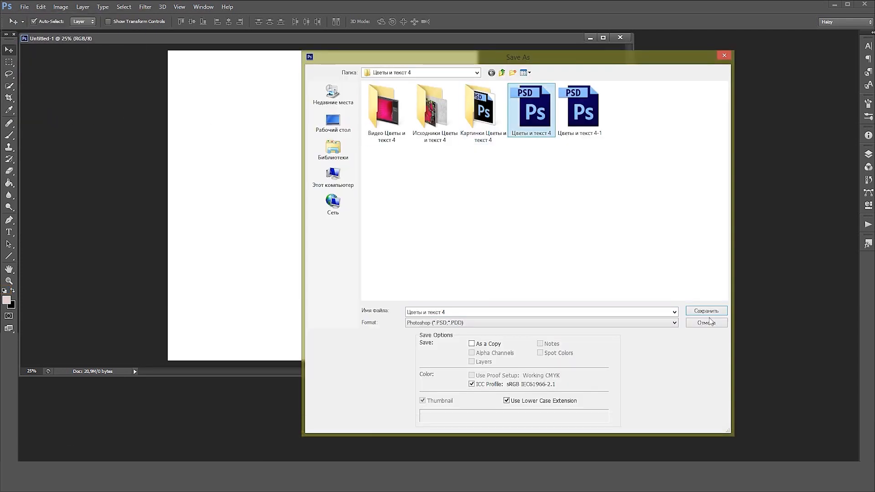
pyautogui.press('Return')
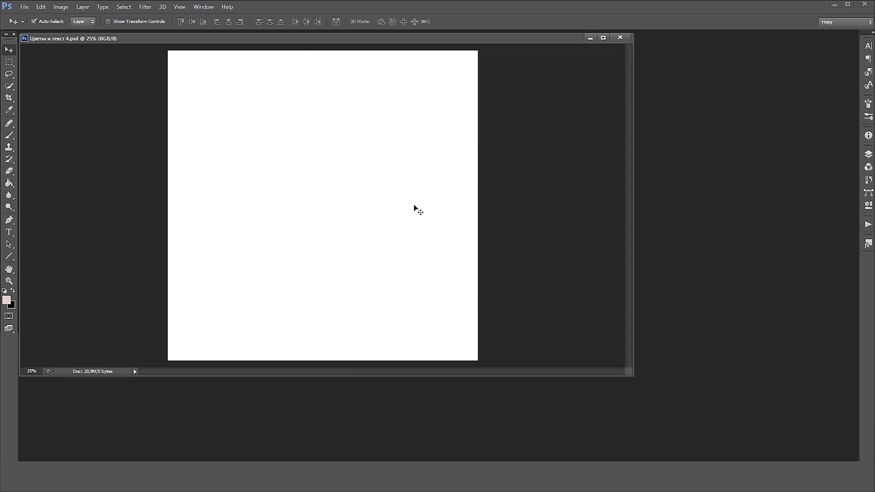
# Fill the Background layer with the pale pink colour #f4e0de using the Paint Bucket
pyautogui.click(868, 154)
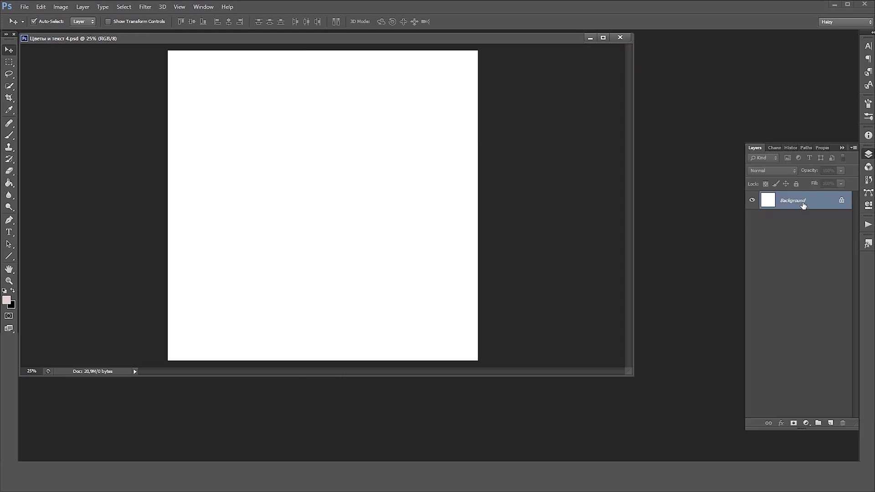
pyautogui.click(9, 183)
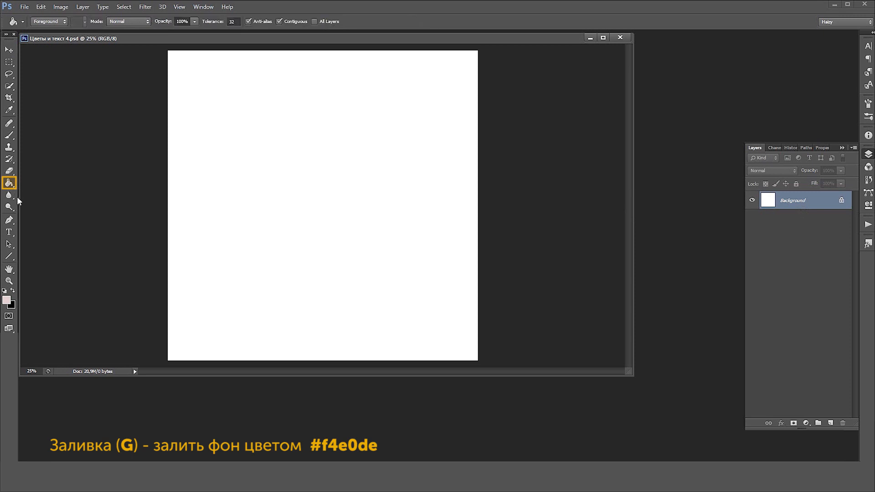
pyautogui.click(8, 300)
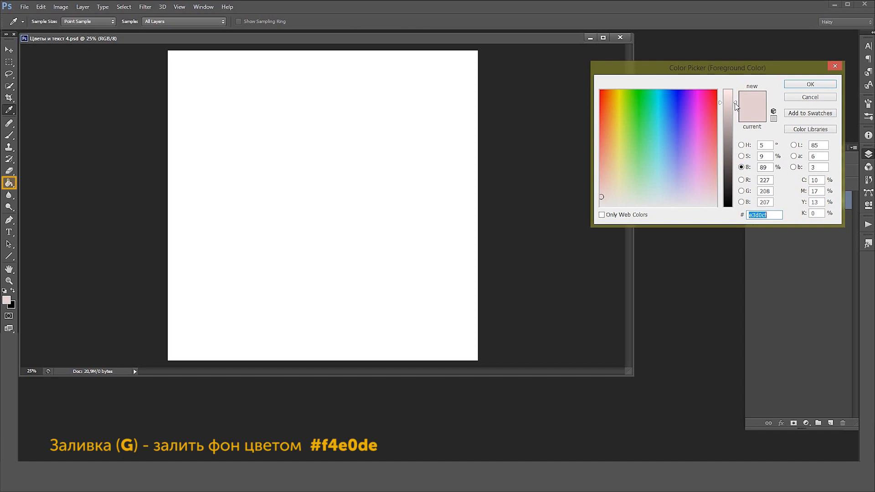
pyautogui.moveTo(736, 106); pyautogui.dragTo(737, 99)
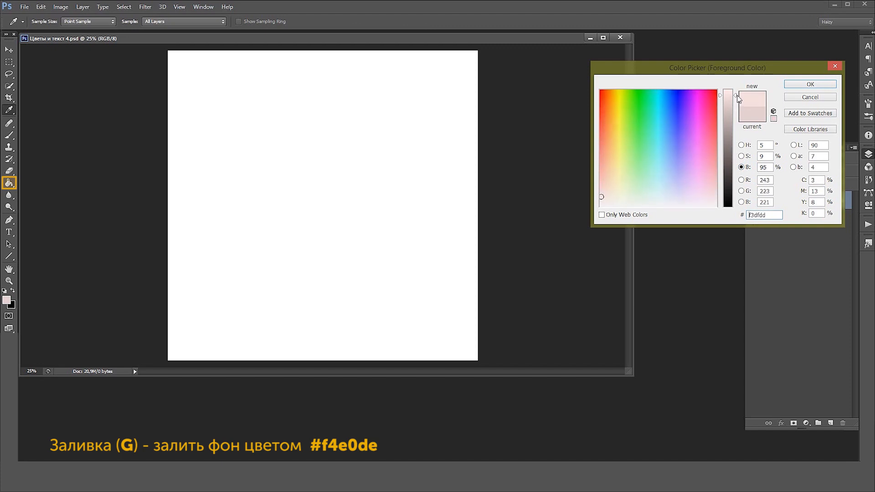
pyautogui.moveTo(777, 218); pyautogui.dragTo(728, 217)
pyautogui.write('f4e0de')
pyautogui.click(811, 85)
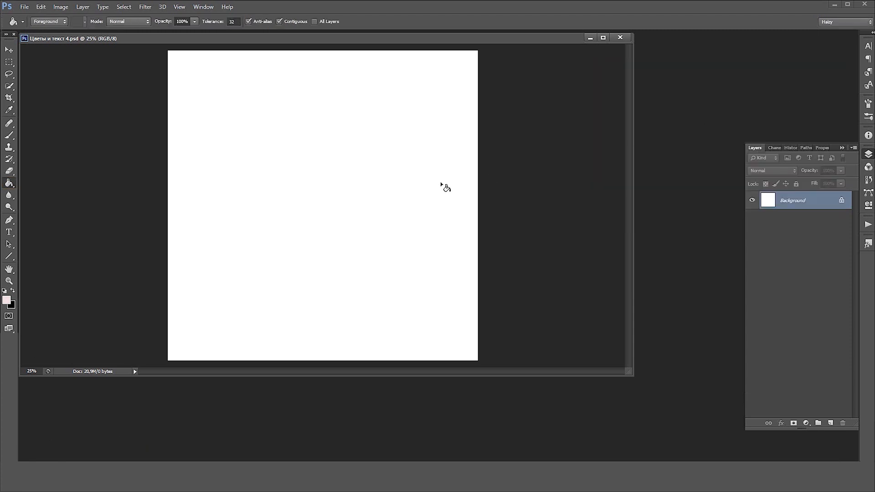
pyautogui.click(389, 196)
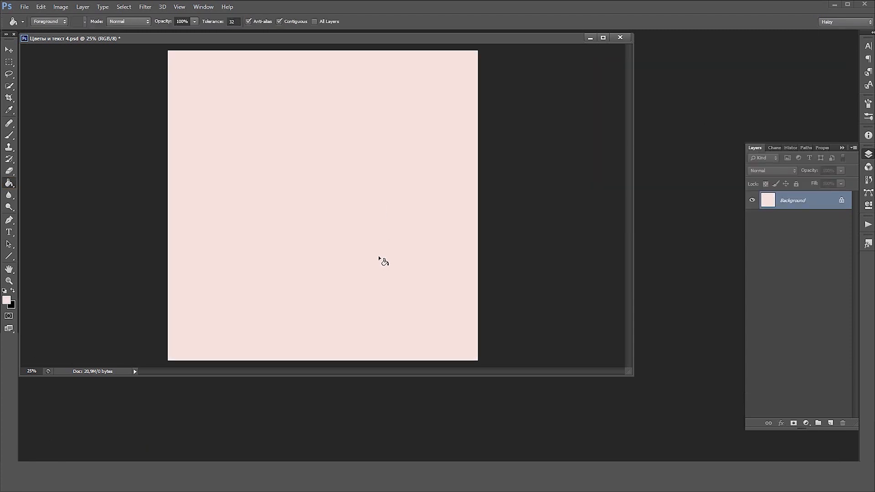
# Create a 2360 × 2360 px square shape on the canvas with the Rectangle tool
pyautogui.click(9, 257)
pyautogui.rightClick(9, 258)
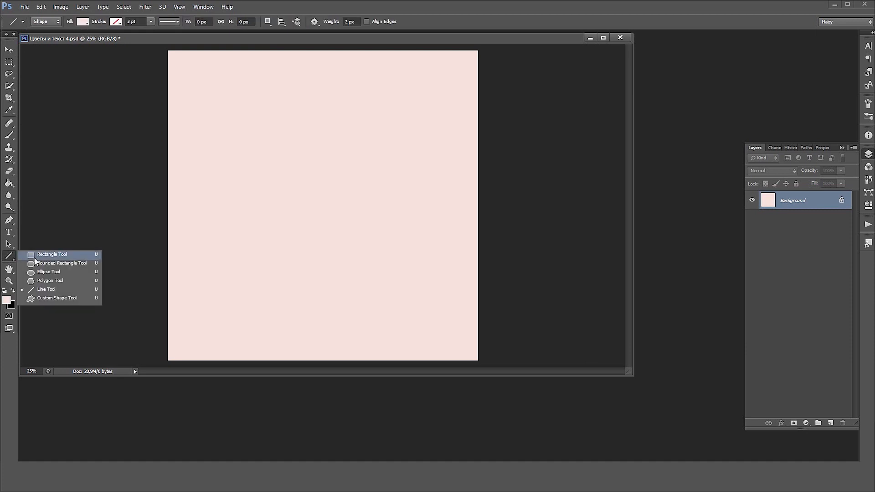
pyautogui.click(40, 258)
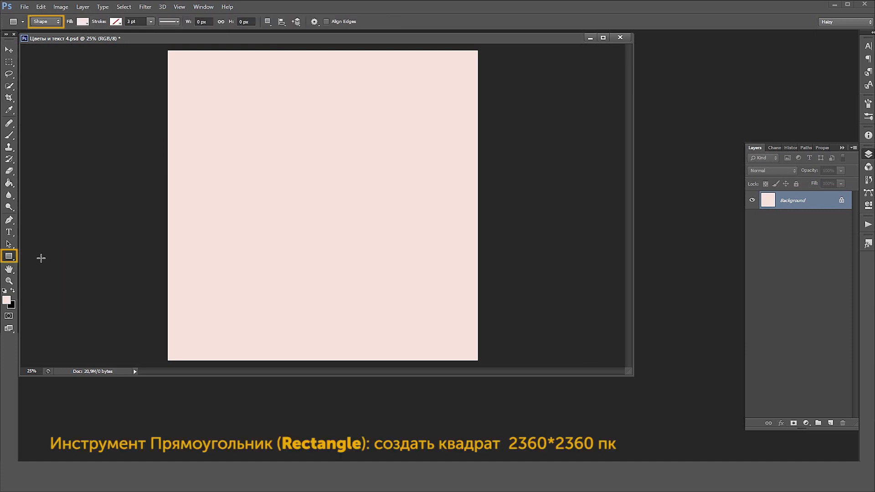
pyautogui.click(257, 137)
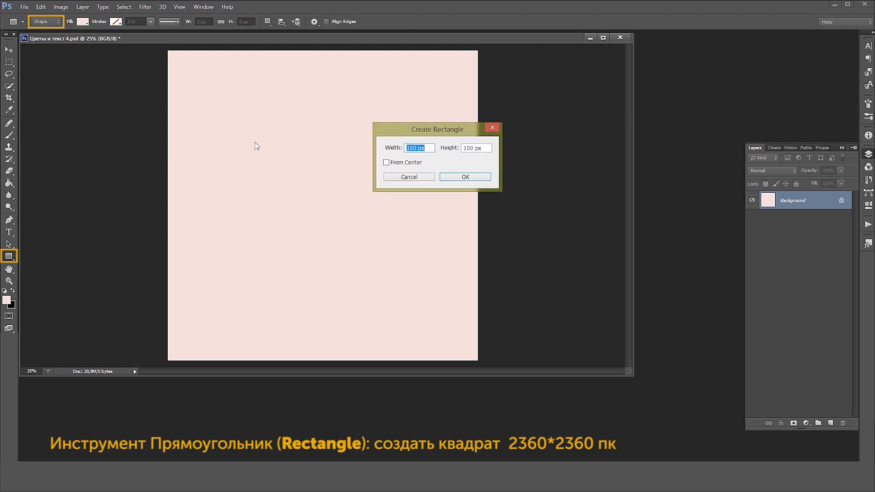
pyautogui.doubleClick(412, 148)
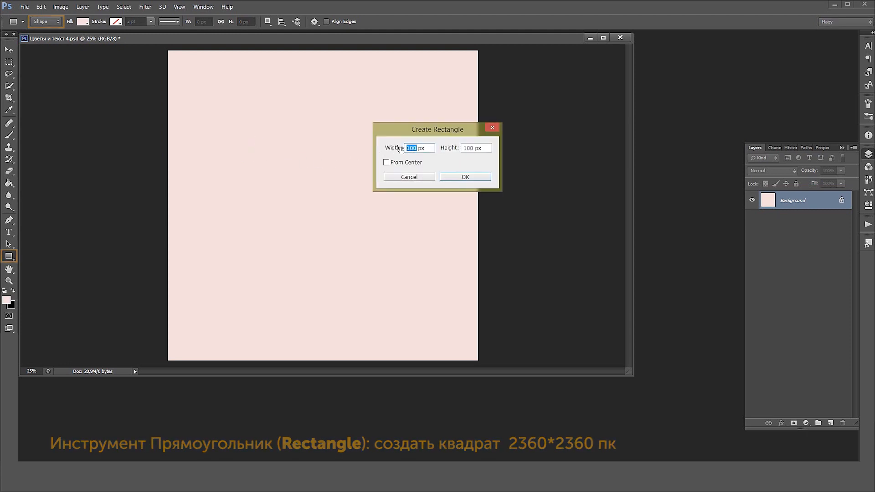
pyautogui.write('2360')
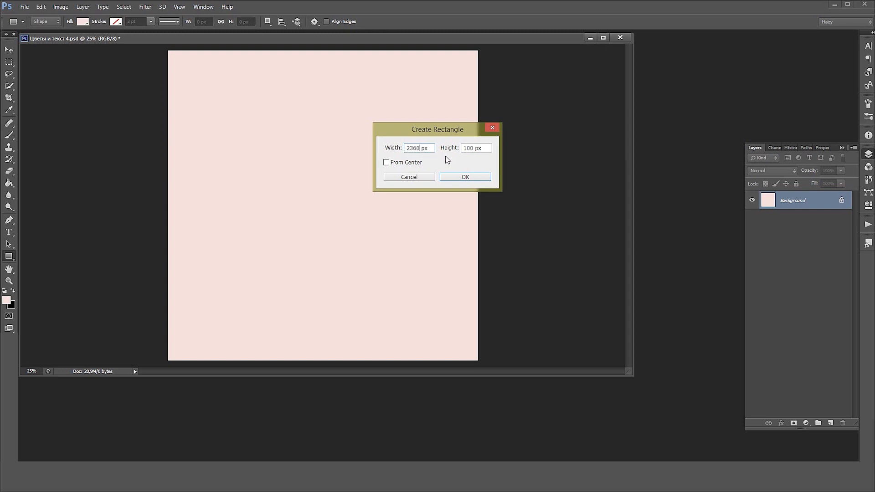
pyautogui.write('2360')
pyautogui.click(460, 177)
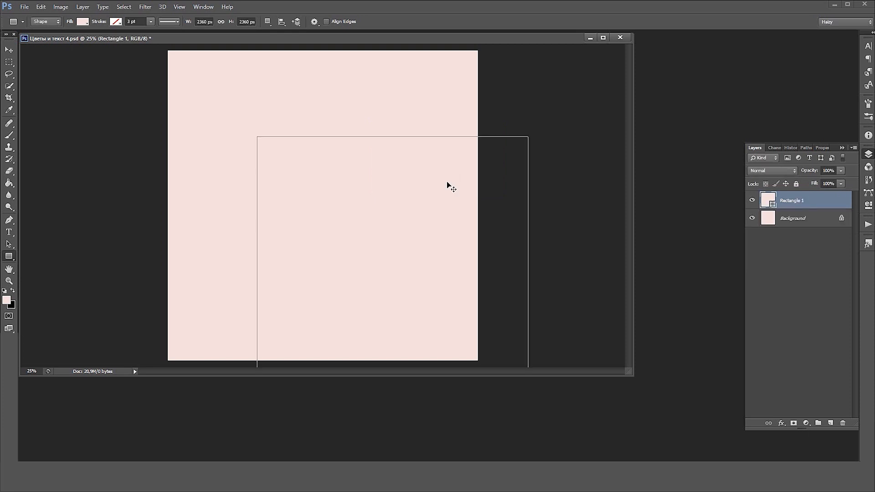
# Recolour the 2360 px square white (#ffffff) and move it to about the centre of the canvas
pyautogui.doubleClick(768, 201)
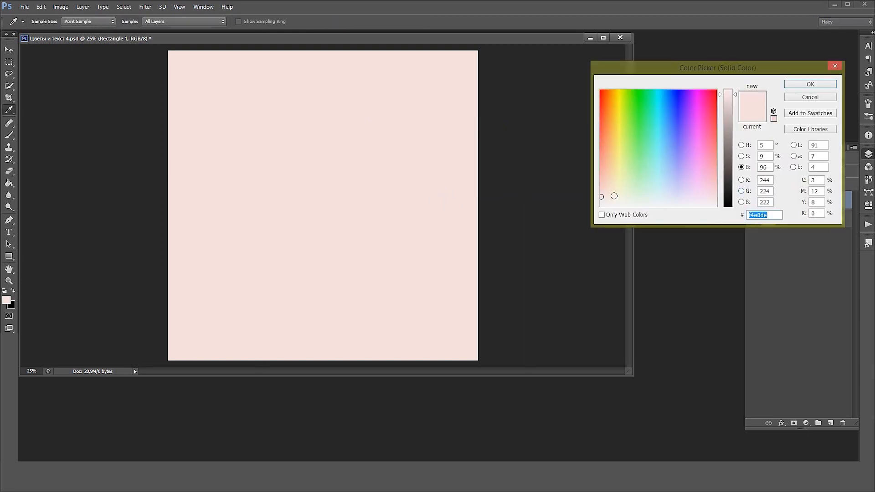
pyautogui.click(741, 145)
pyautogui.moveTo(629, 109); pyautogui.dragTo(575, 72)
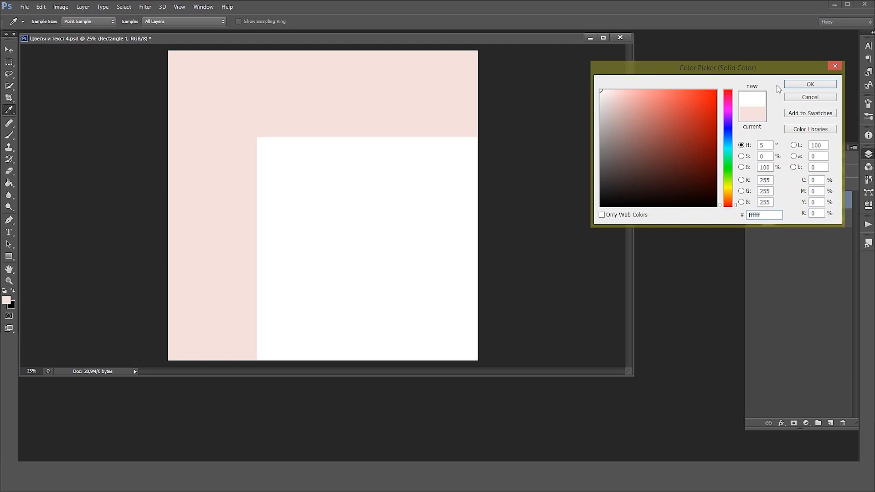
pyautogui.click(808, 85)
pyautogui.press('v')
pyautogui.moveTo(404, 242); pyautogui.dragTo(335, 179)
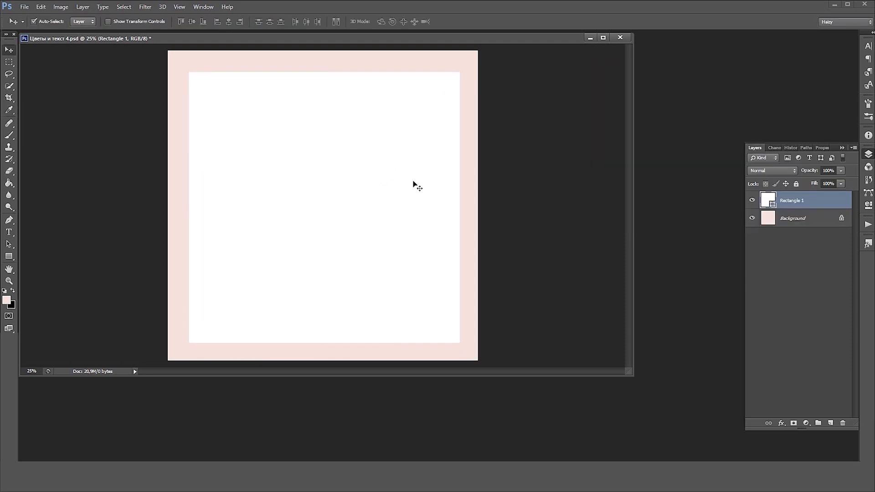
# Give the large square an 18 px inside stroke in #161616 at 100% opacity, and reduce the layer's fill to 0%
pyautogui.click(855, 149)
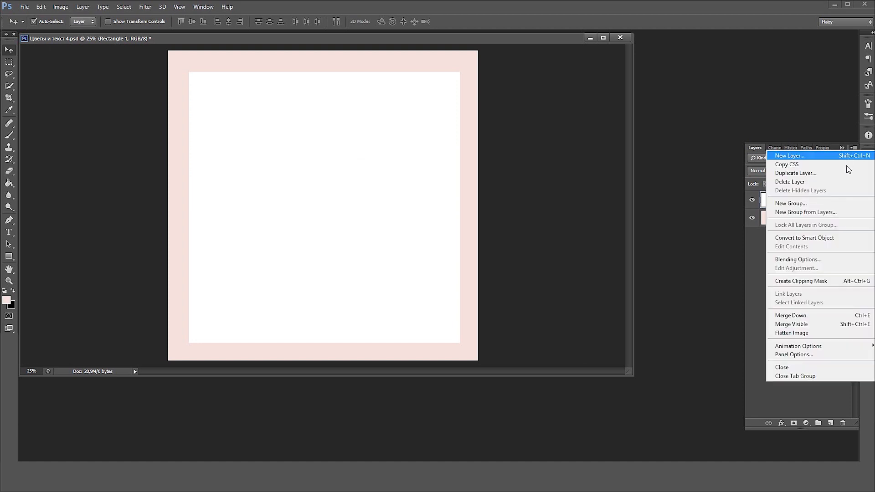
pyautogui.click(809, 262)
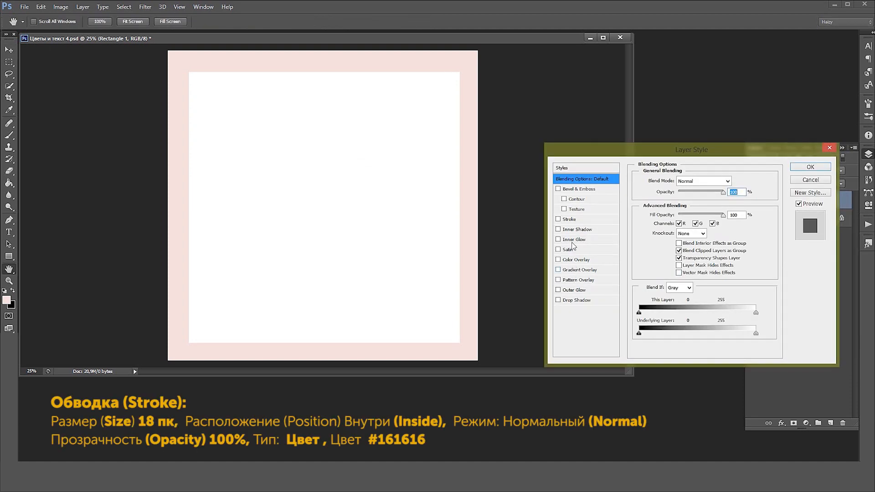
pyautogui.click(570, 220)
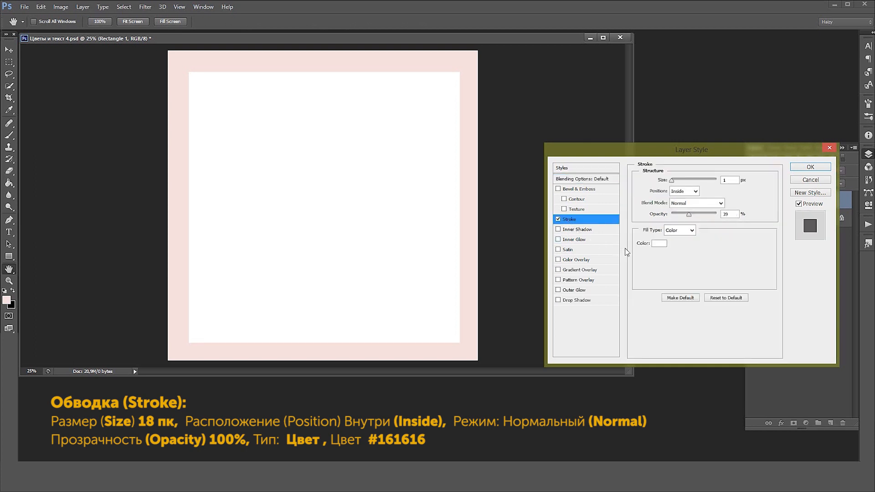
pyautogui.click(659, 244)
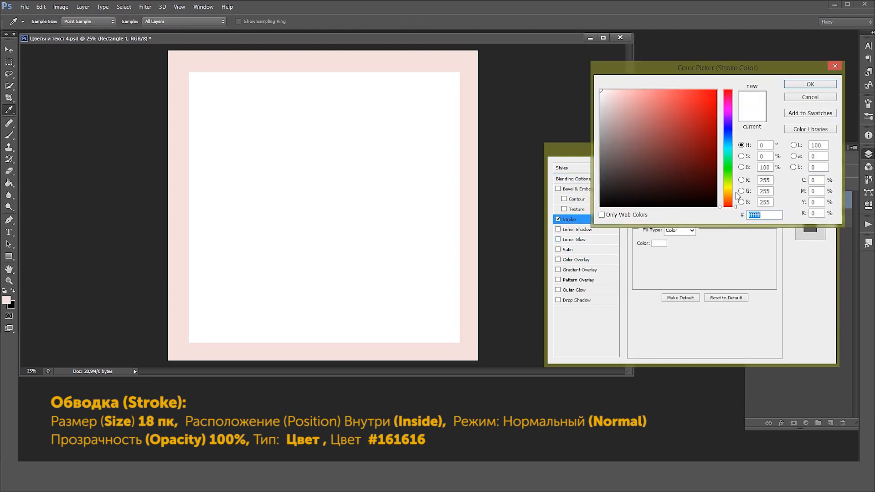
pyautogui.write('161616')
pyautogui.click(807, 85)
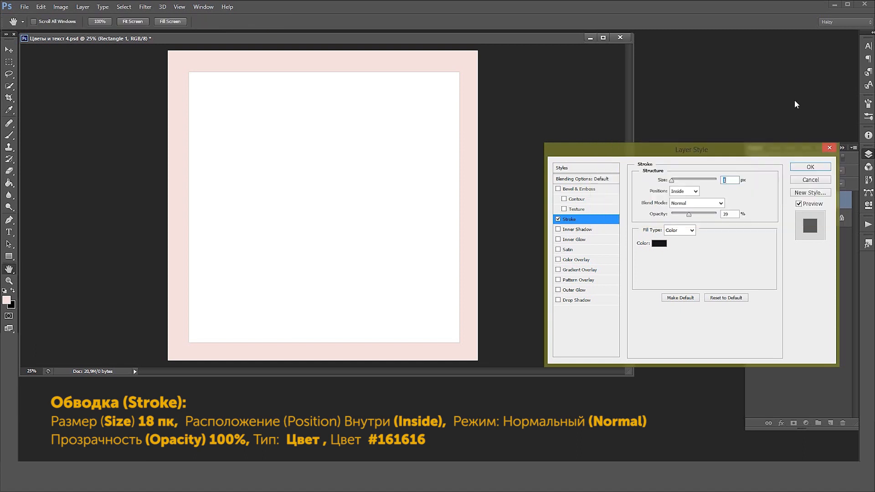
pyautogui.moveTo(692, 215); pyautogui.dragTo(724, 207)
pyautogui.click(729, 179)
pyautogui.write('8')
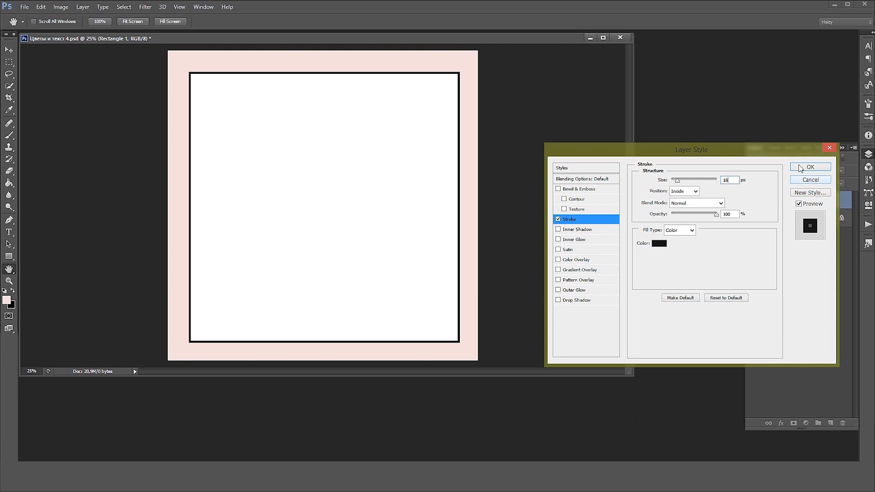
pyautogui.click(808, 169)
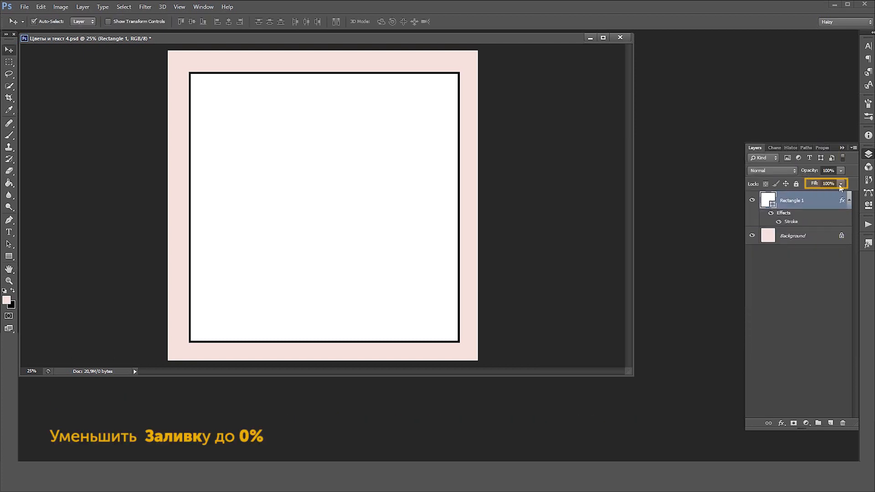
pyautogui.click(841, 184)
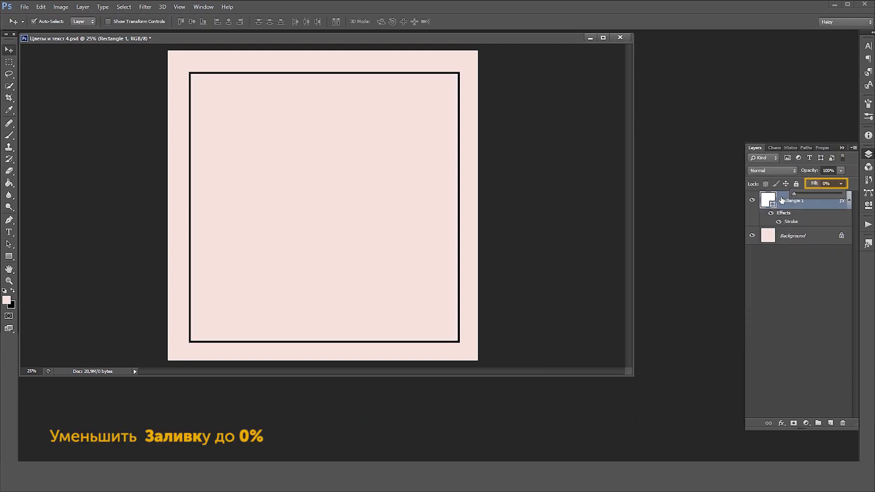
pyautogui.click(849, 202)
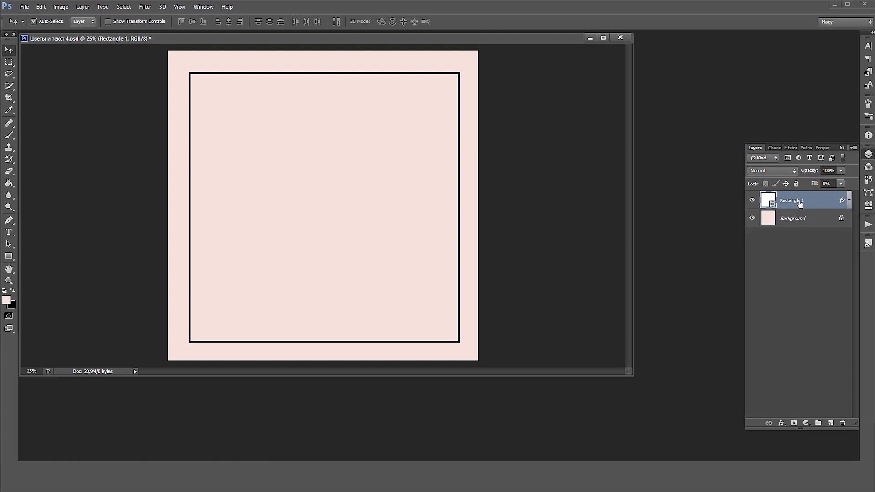
# Create a white 1490 × 1490 px square shape inside the black frame with the Rectangle tool
pyautogui.click(10, 257)
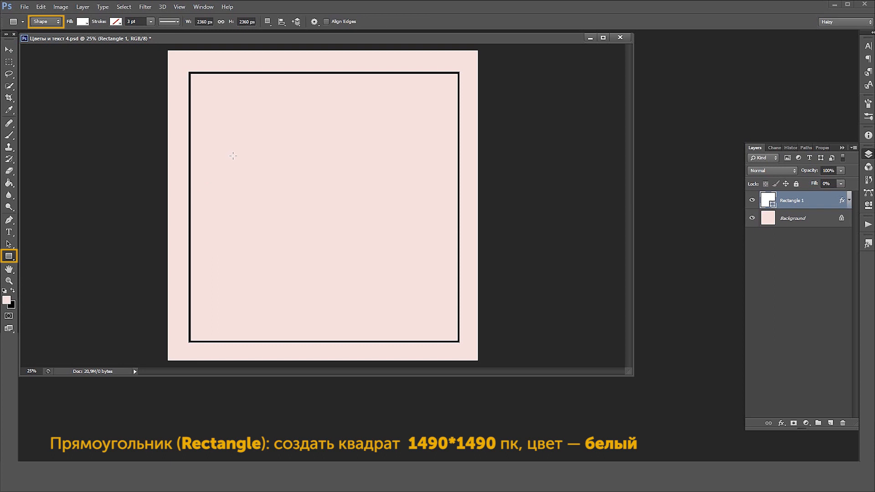
pyautogui.click(234, 179)
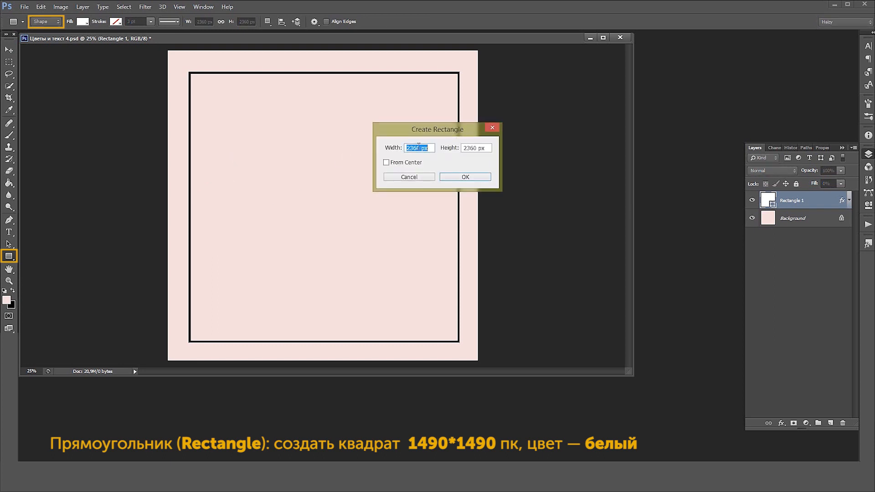
pyautogui.write('1490')
pyautogui.press('Tab')
pyautogui.write('1')
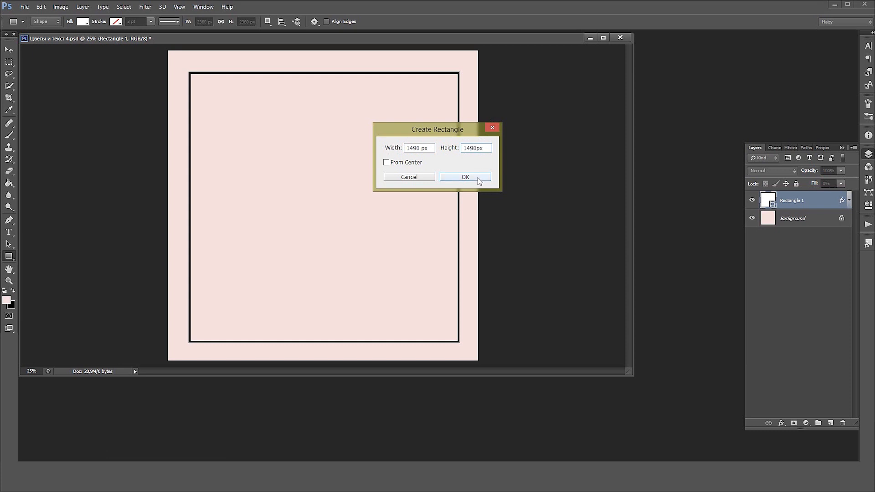
pyautogui.click(483, 176)
# Create another square shape of 860 × 860 px over the white square
pyautogui.click(478, 181)
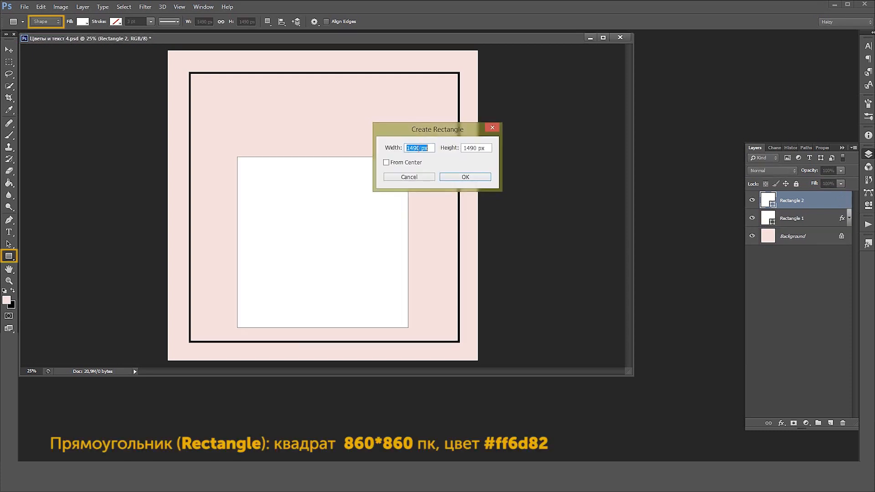
pyautogui.write('860')
pyautogui.press('Tab')
pyautogui.write('860')
pyautogui.press('Return')
pyautogui.press('v')
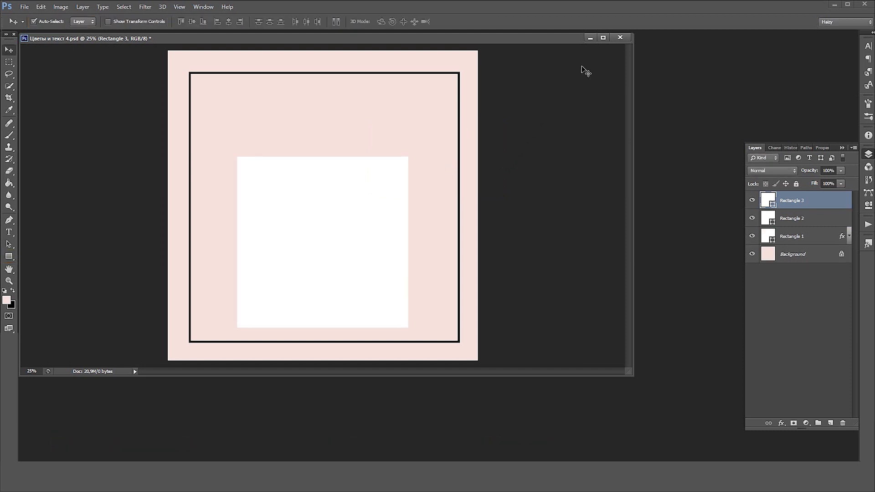
# Move the small 860 px square inside the frame so that it overlaps the upper edge of the larger white square
pyautogui.hotkey('shift', 'Left')
pyautogui.hotkey('shift', 'Left')
pyautogui.hotkey('shift', 'Left')
pyautogui.hotkey('shift', 'Left')
pyautogui.hotkey('shift', 'Left')
pyautogui.hotkey('shift', 'Left')
pyautogui.hotkey('shift', 'Left')
pyautogui.hotkey('shift', 'Left')
pyautogui.hotkey('shift', 'Left')
pyautogui.hotkey('shift', 'Left')
pyautogui.hotkey('shift', 'Left')
pyautogui.hotkey('shift', 'Left')
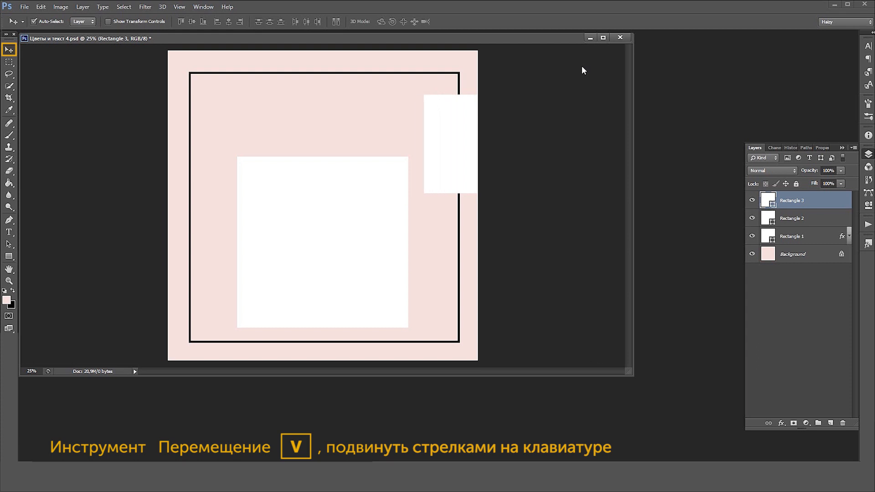
pyautogui.hotkey('shift', 'Left')
pyautogui.hotkey('shift', 'Left')
pyautogui.hotkey('shift', 'Left')
pyautogui.moveTo(430, 122); pyautogui.dragTo(317, 130)
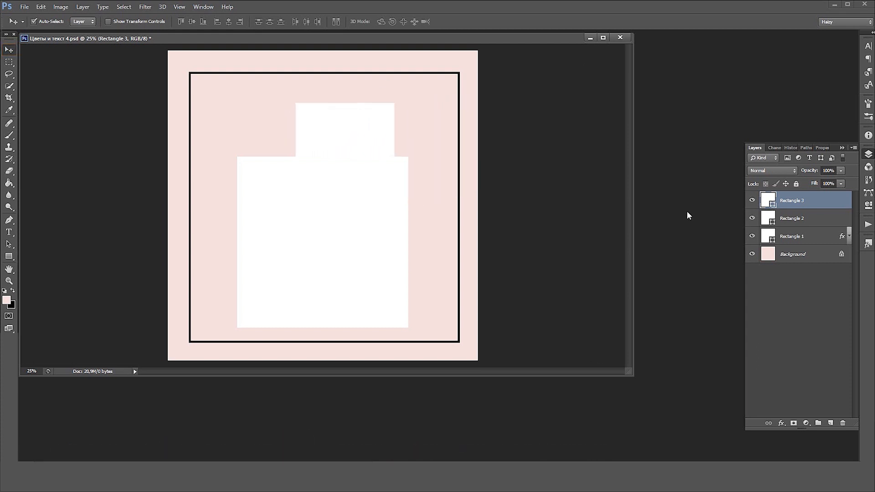
# Recolour the small 860 px square coral pink (#ff6d82)
pyautogui.doubleClick(768, 201)
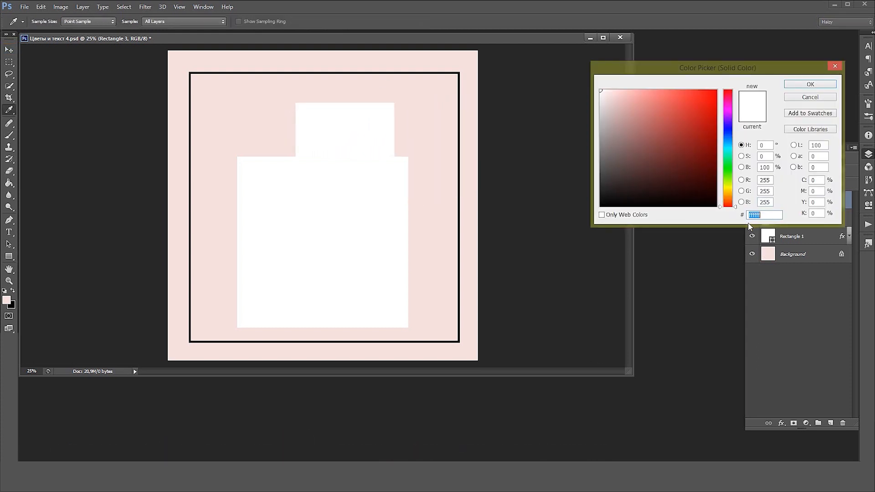
pyautogui.moveTo(651, 95); pyautogui.dragTo(651, 101)
pyautogui.write('ff6d82')
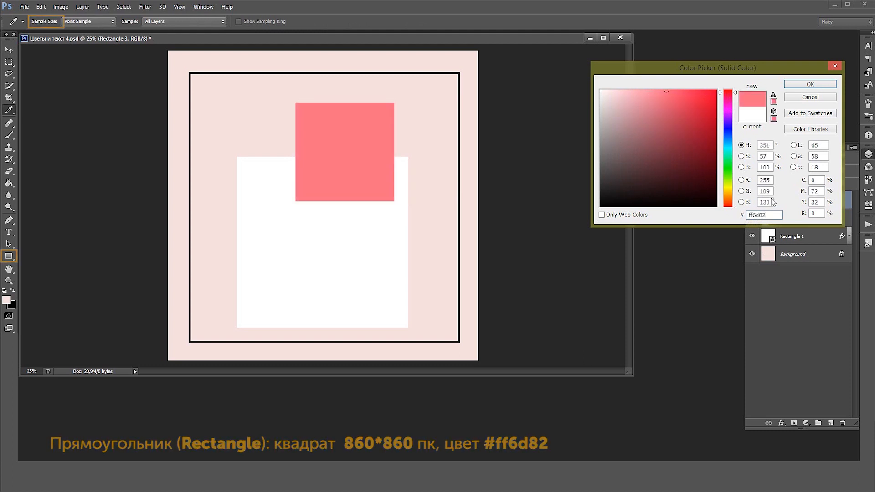
pyautogui.click(812, 85)
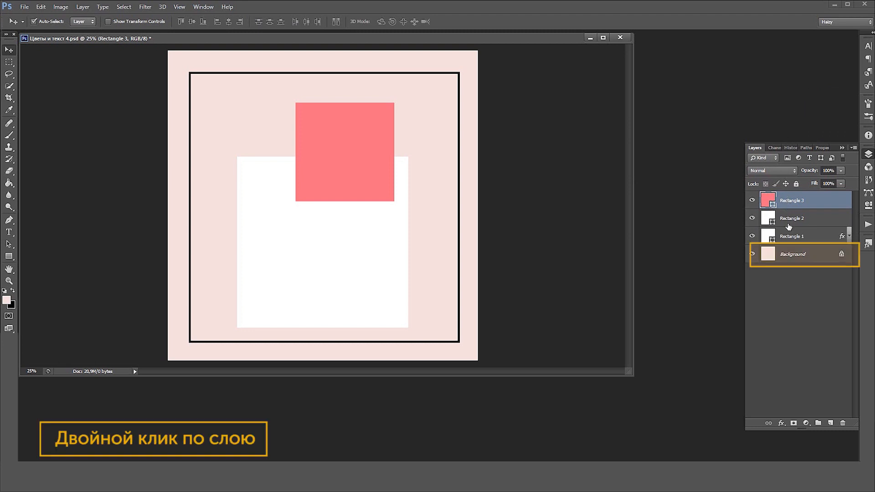
# Convert the locked Background into a regular layer with the default name
pyautogui.click(770, 255)
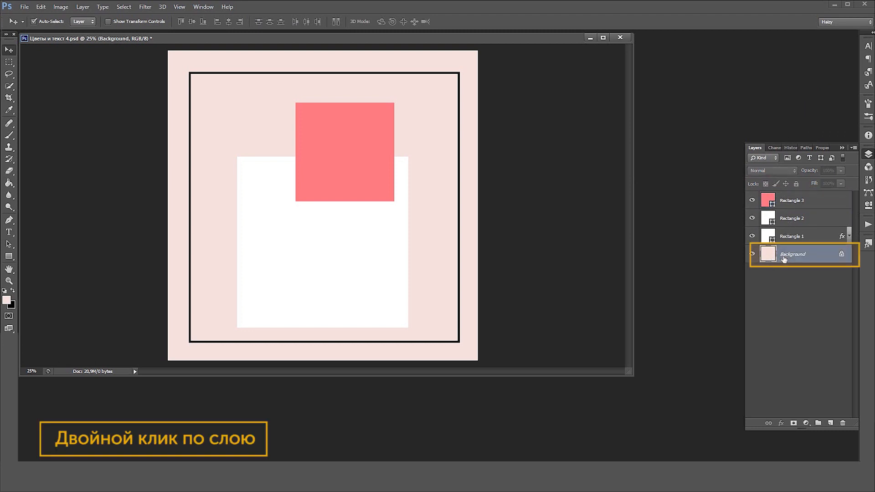
pyautogui.doubleClick(786, 257)
pyautogui.click(514, 144)
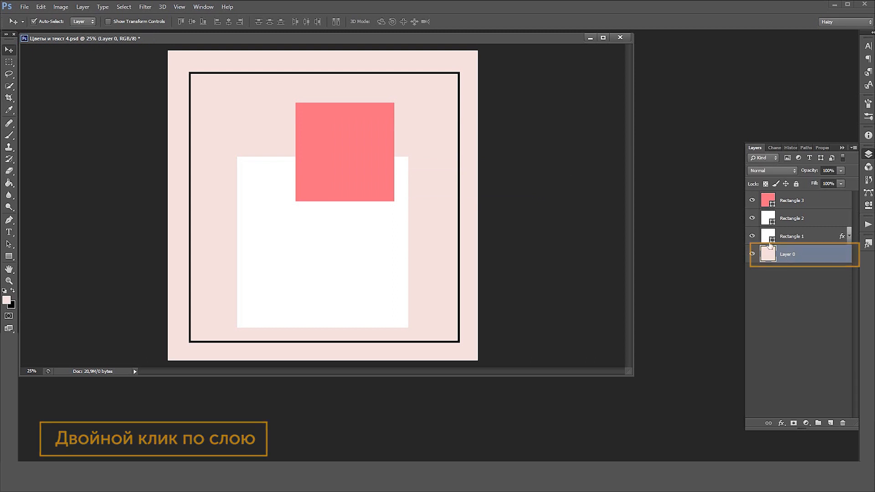
# Select the whole canvas and all layers, and centre them horizontally and vertically on the canvas
pyautogui.keyDown('ctrl'); pyautogui.click(770, 258); pyautogui.keyUp('ctrl')
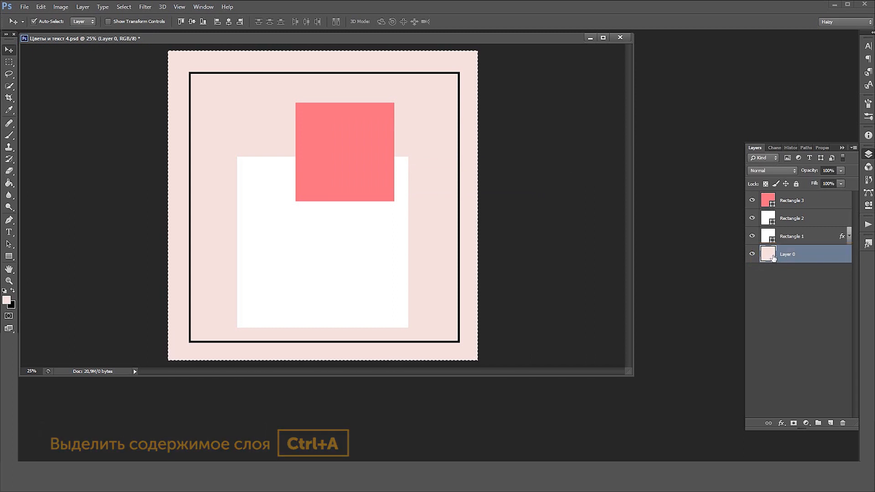
pyautogui.keyDown('shift'); pyautogui.click(802, 203); pyautogui.keyUp('shift')
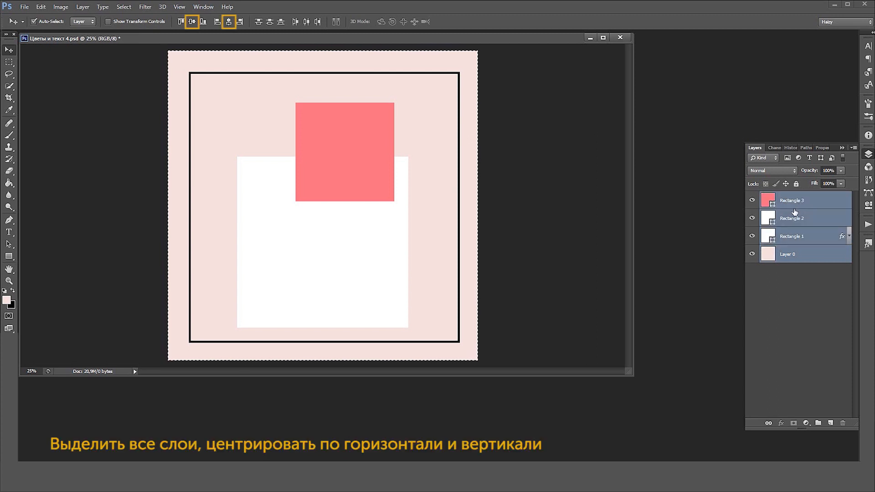
pyautogui.click(230, 22)
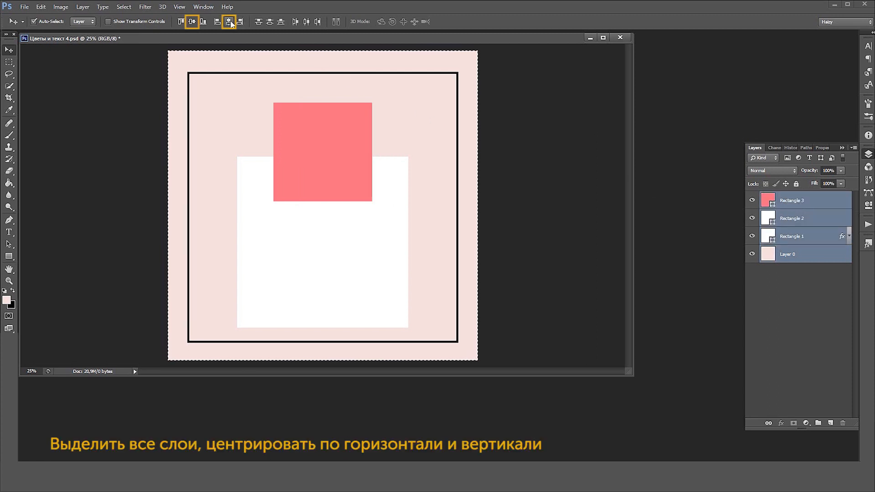
pyautogui.click(192, 21)
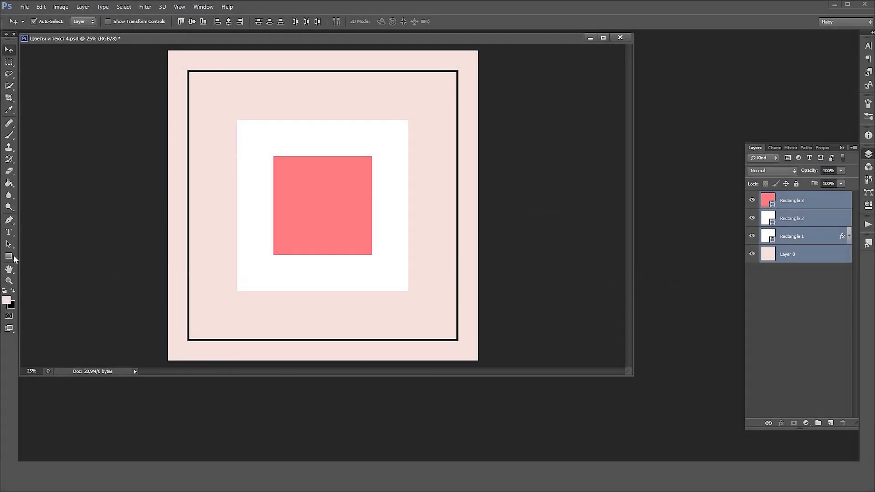
# Add the text "Новый" in Lato Light at 60 pt along the white square's upper edge
pyautogui.click(10, 233)
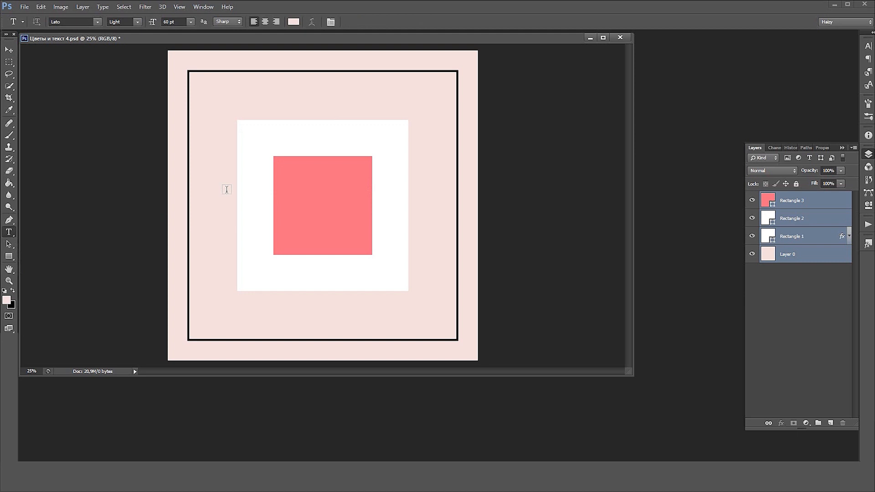
pyautogui.click(286, 125)
pyautogui.write('Новый')
pyautogui.click(8, 49)
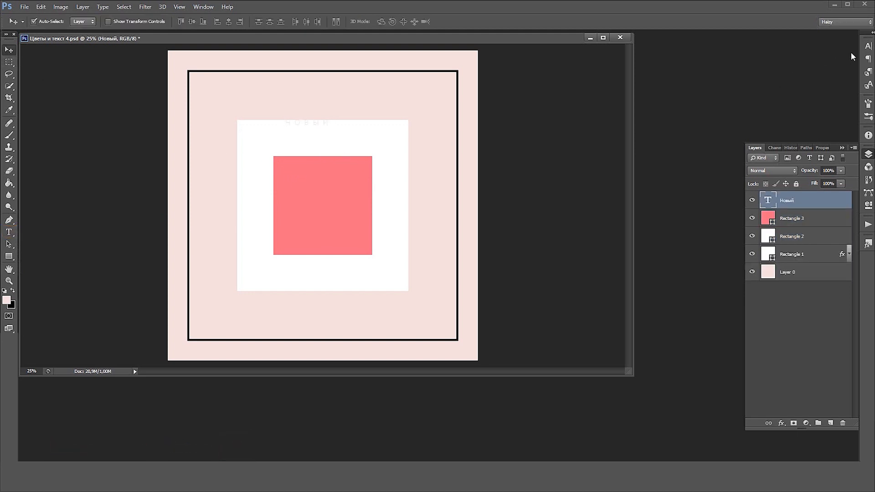
# Change the colour of the "Новый" text to #2c2c2c
pyautogui.click(868, 46)
pyautogui.click(842, 100)
pyautogui.moveTo(610, 124); pyautogui.dragTo(589, 151)
pyautogui.doubleClick(766, 216)
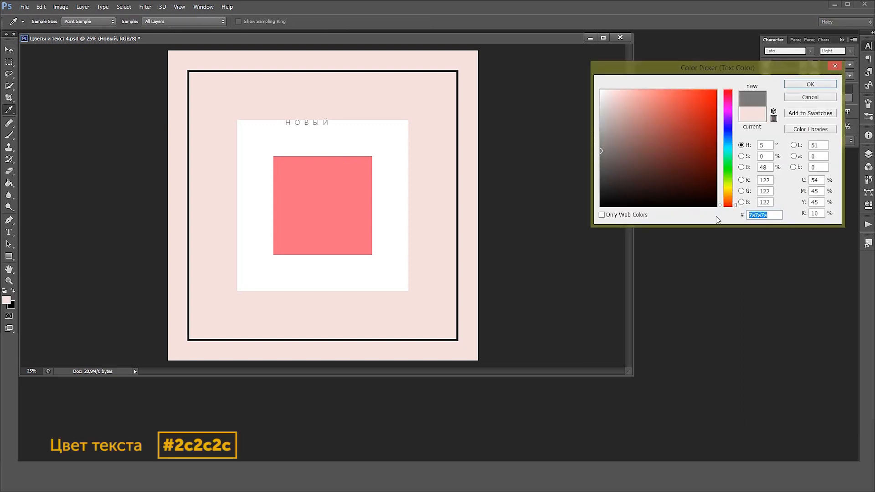
pyautogui.write('2c2c2c')
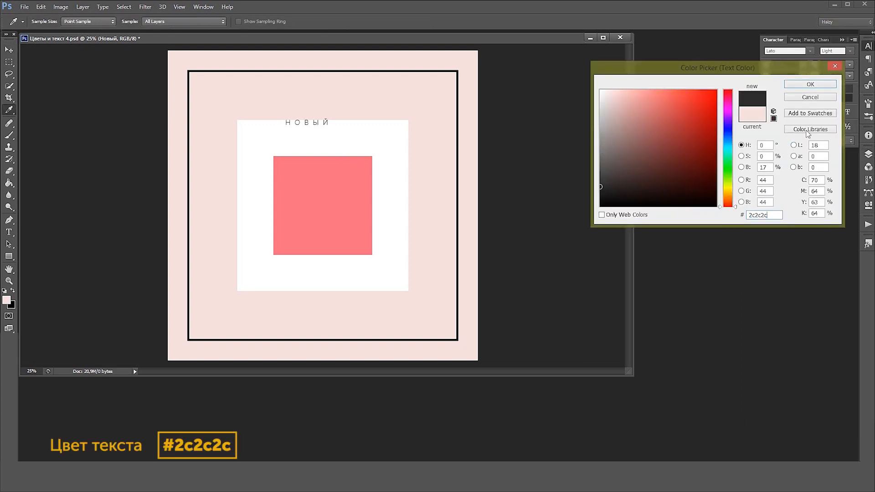
pyautogui.click(810, 84)
# Set the "Новый" text to Lato Black and enlarge it to about 218 pt, spanning nearly the white square's width
pyautogui.click(837, 50)
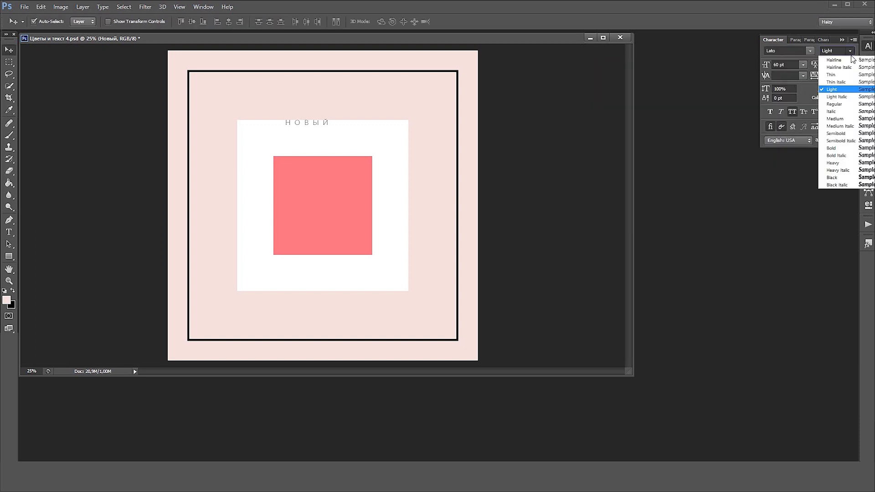
pyautogui.click(837, 177)
pyautogui.hotkey('ctrl', 't')
pyautogui.moveTo(337, 129); pyautogui.dragTo(407, 158)
pyautogui.moveTo(285, 119); pyautogui.dragTo(247, 107)
pyautogui.moveTo(408, 111); pyautogui.dragTo(417, 107)
pyautogui.press('Return')
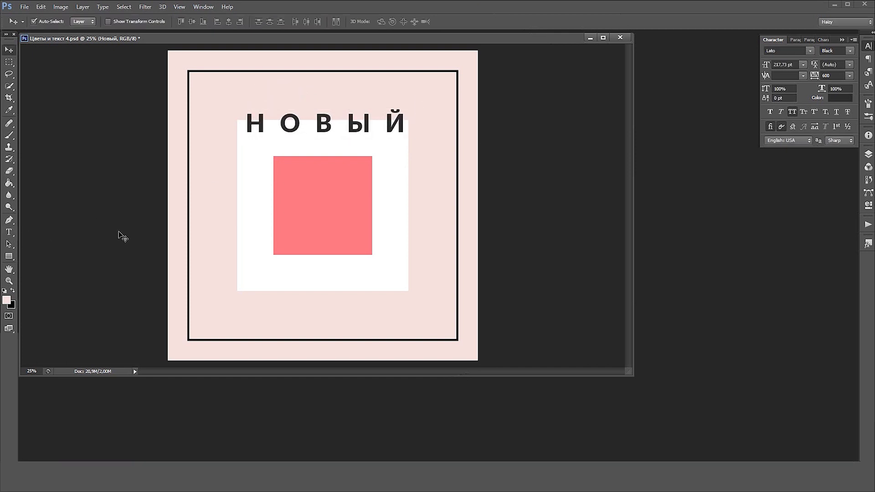
# Duplicate the "Новый" text layer and place the copy below it, across the coral square's upper edge
pyautogui.click(868, 154)
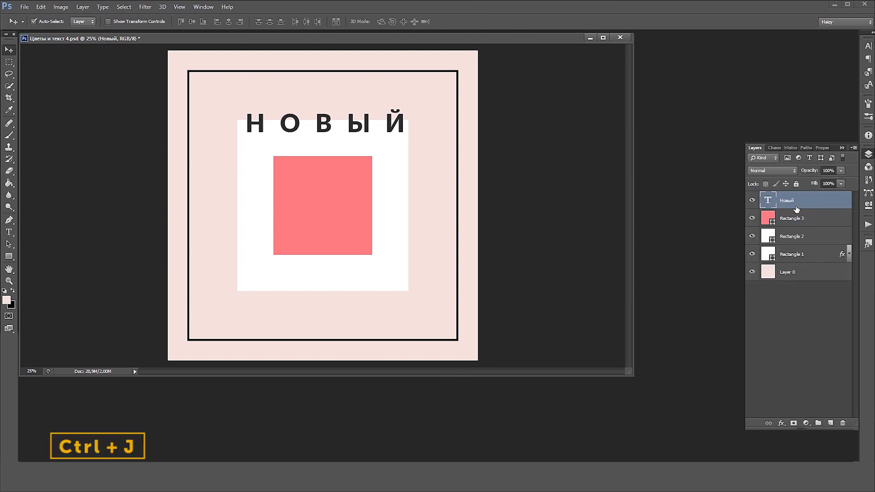
pyautogui.hotkey('ctrl', 'j')
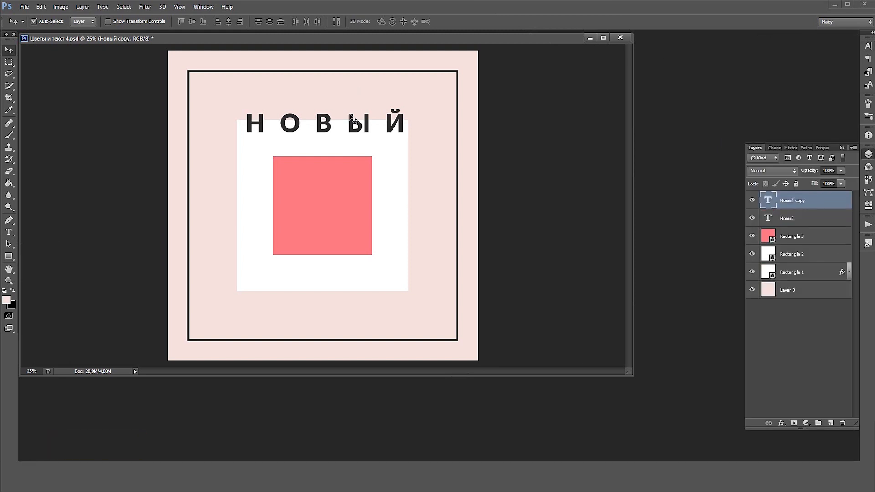
pyautogui.moveTo(360, 129); pyautogui.dragTo(370, 175)
# Replace the wording of the copied heading with "день"
pyautogui.click(8, 231)
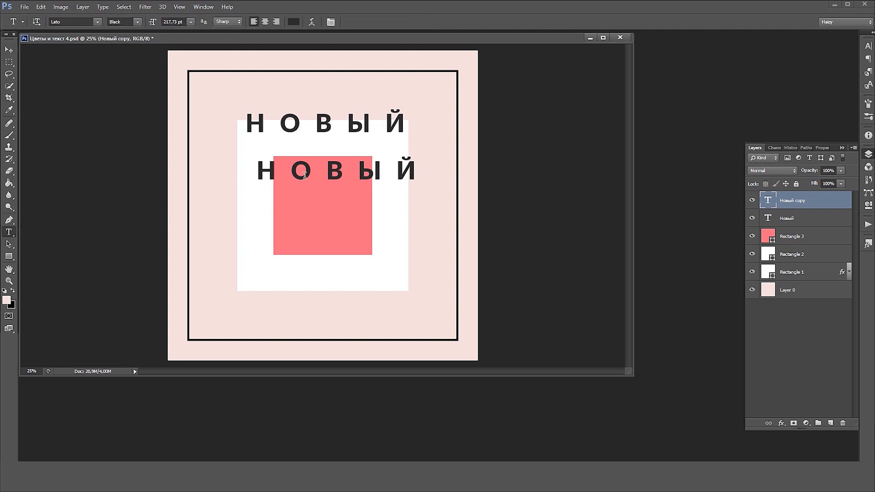
pyautogui.click(324, 170)
pyautogui.hotkey('ctrl', 'a')
pyautogui.write('ДЕНЬ')
pyautogui.click(8, 49)
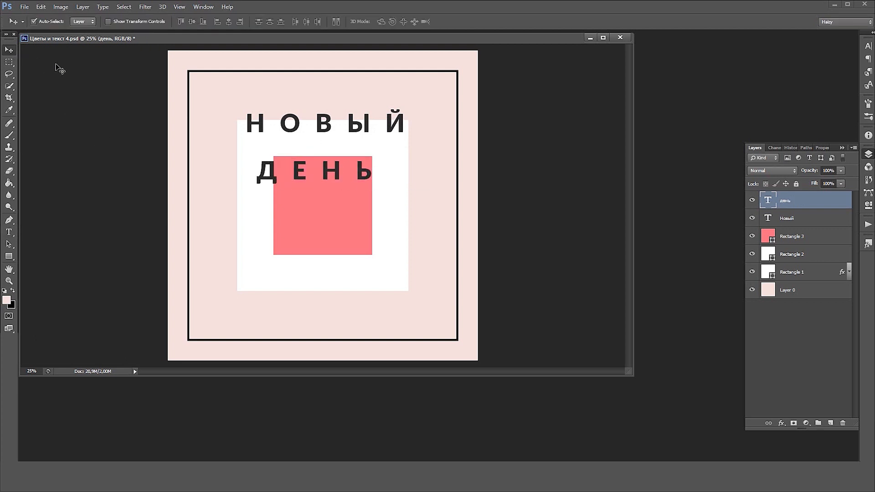
# Set the tracking of "день" to 300 and shift the word so its right end lines up with the heading above
pyautogui.click(864, 52)
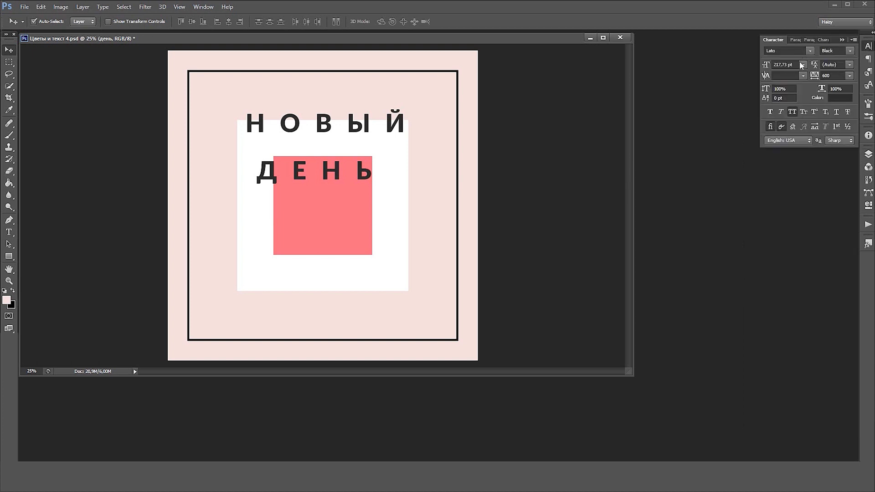
pyautogui.doubleClick(835, 75)
pyautogui.write('200')
pyautogui.press('Return')
pyautogui.moveTo(335, 175); pyautogui.dragTo(403, 175)
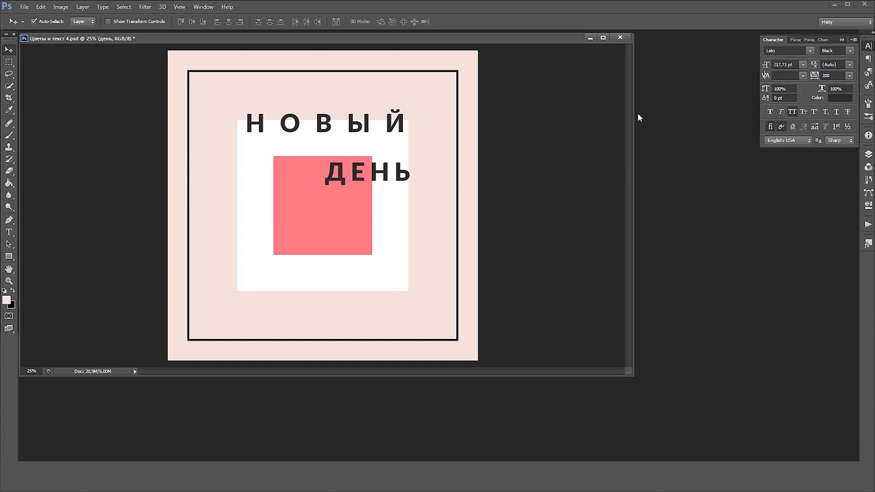
pyautogui.click(827, 75)
pyautogui.write('300')
pyautogui.press('Return')
pyautogui.moveTo(392, 173)
pyautogui.mouseDown()
pyautogui.moveTo(378, 172)
pyautogui.moveTo(390, 181)
pyautogui.mouseUp()
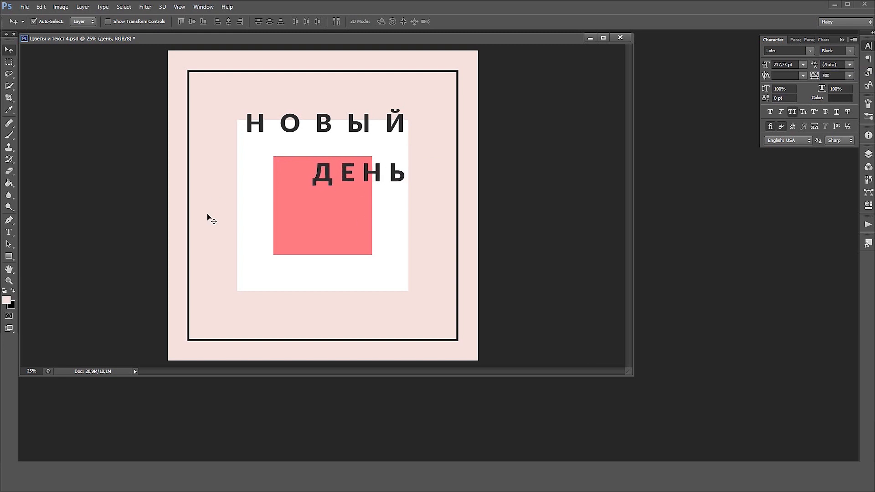
# Add the small text "новое" at 60 pt between the black frame and the coral square, level with "день"
pyautogui.click(9, 233)
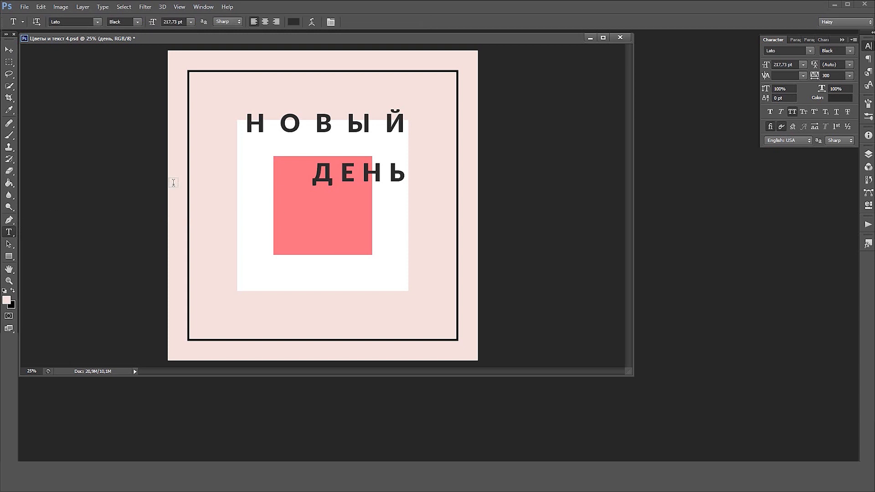
pyautogui.click(205, 166)
pyautogui.write('НОВОЕ')
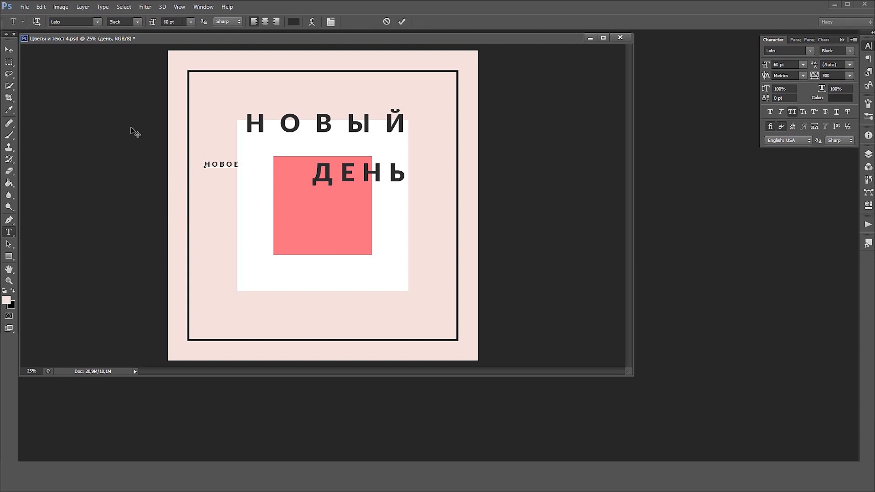
pyautogui.click(10, 52)
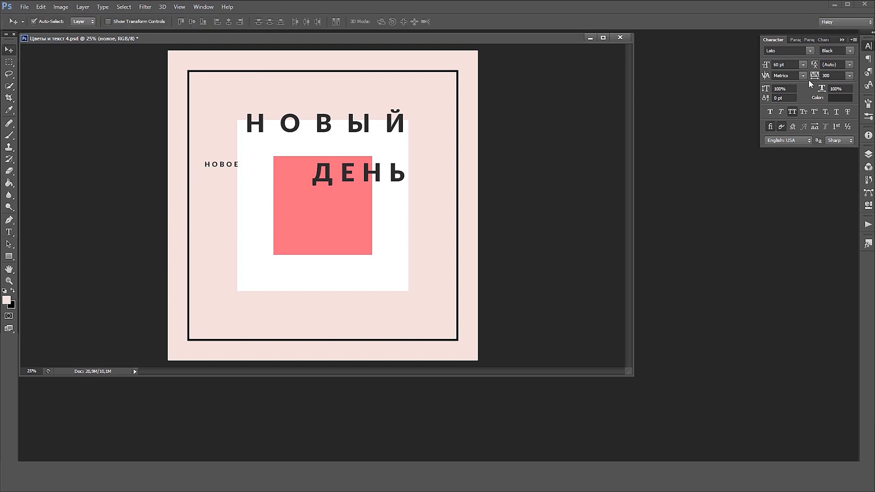
# Set "новое" to Lato Light with 600 tracking and place it just beside the coral square's upper-left corner
pyautogui.click(850, 55)
pyautogui.click(836, 91)
pyautogui.moveTo(228, 174); pyautogui.dragTo(256, 169)
pyautogui.moveTo(265, 165); pyautogui.dragTo(259, 163)
pyautogui.click(826, 77)
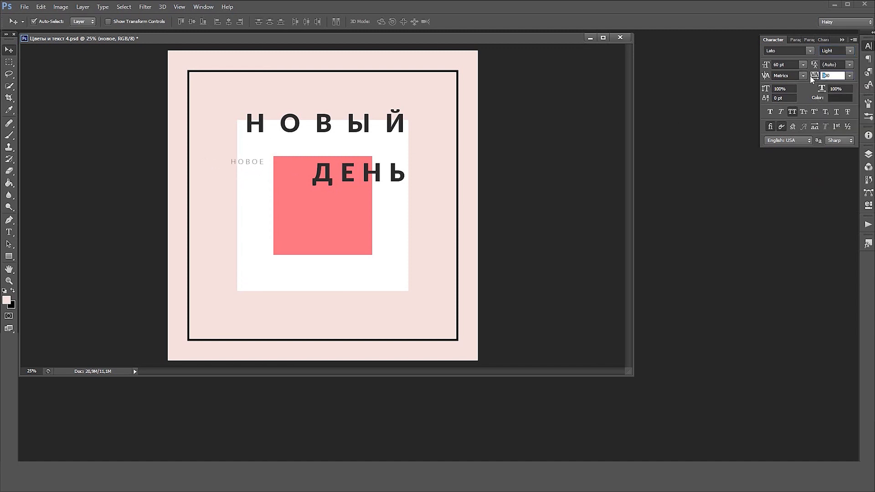
pyautogui.write('600')
pyautogui.press('Return')
pyautogui.moveTo(270, 163); pyautogui.dragTo(266, 165)
# Duplicate "новое" to just below the white square's lower-right corner and change the copy's text to "Утро"
pyautogui.hotkey('ctrl', 'j')
pyautogui.moveTo(261, 163); pyautogui.dragTo(400, 300)
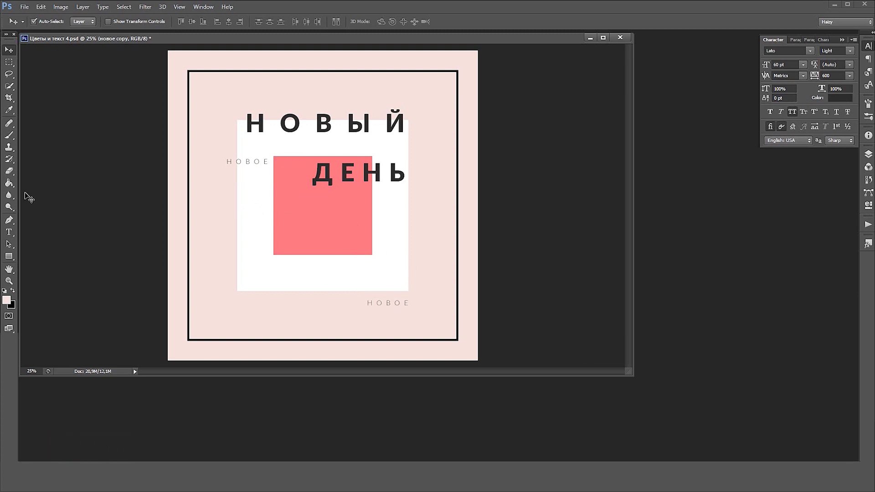
pyautogui.click(9, 232)
pyautogui.click(388, 303)
pyautogui.hotkey('ctrl', 'a')
pyautogui.write('утро')
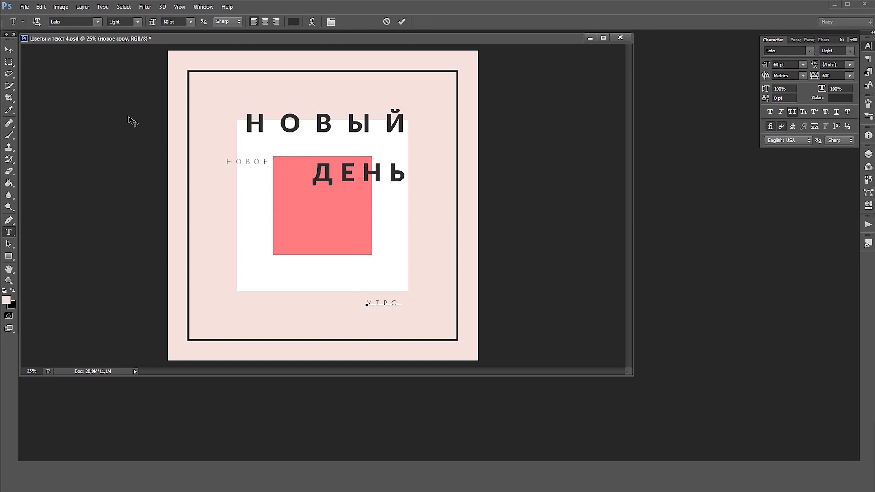
pyautogui.click(9, 50)
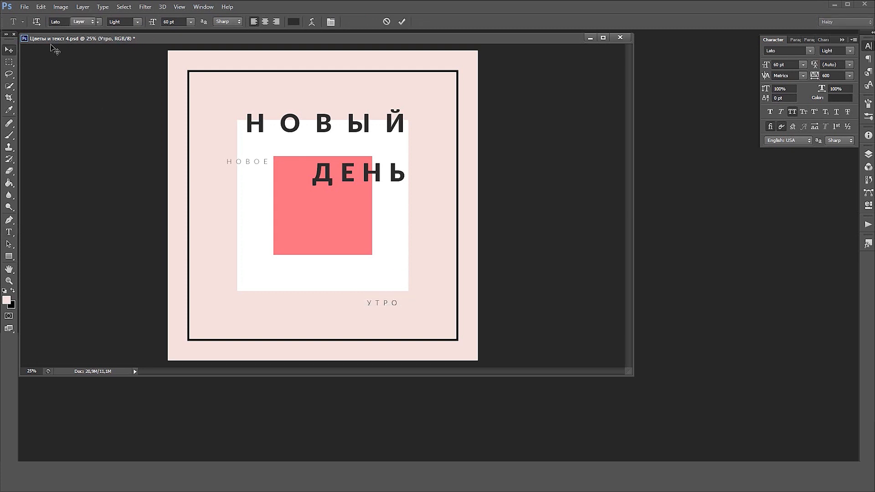
# Right-align the "Утро" text below the white square
pyautogui.click(795, 40)
pyautogui.keyDown('shift'); pyautogui.click(372, 245); pyautogui.keyUp('shift')
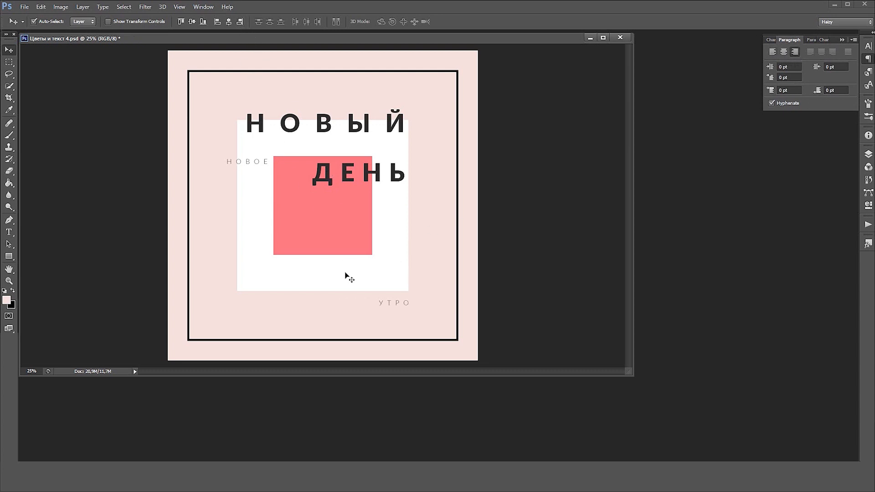
pyautogui.click(392, 309)
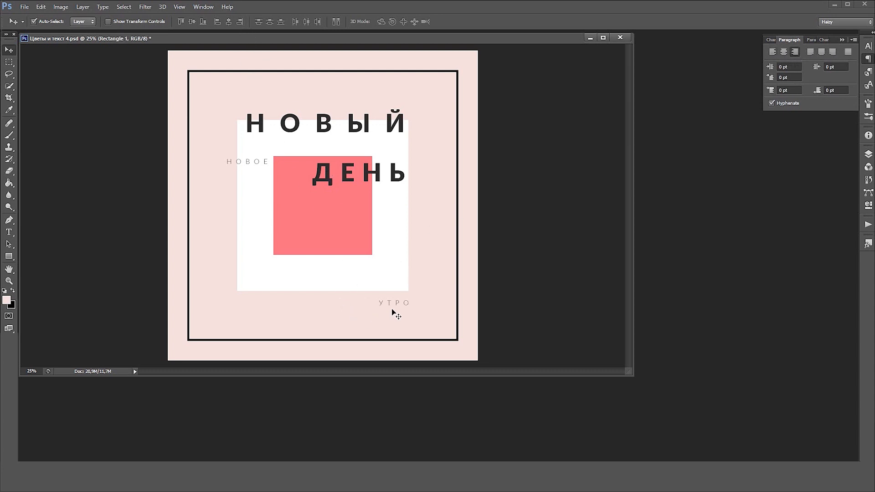
# Draw a 2 px wide vertical line about 619 px long from just below "Утро" past the canvas's lower edge
pyautogui.click(869, 154)
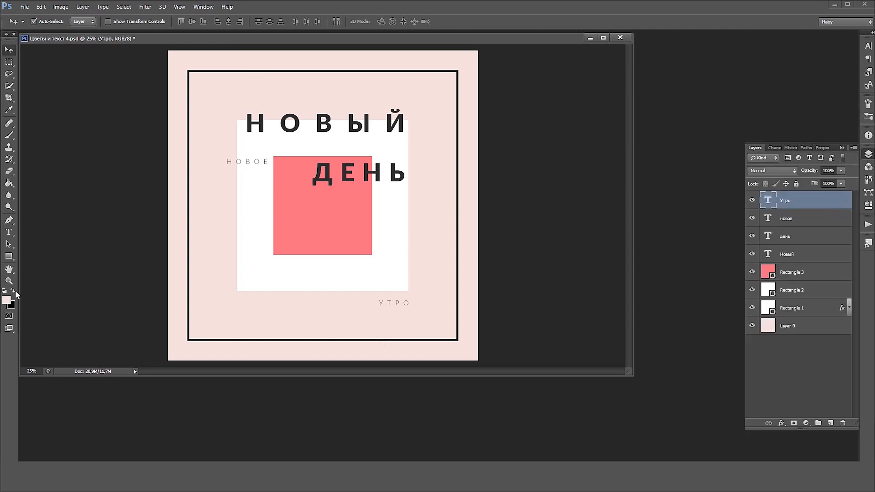
pyautogui.click(9, 256)
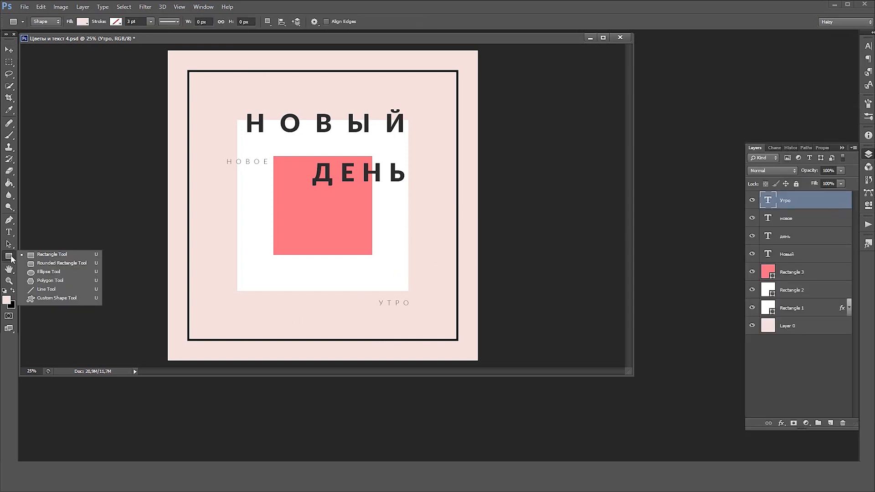
pyautogui.click(47, 290)
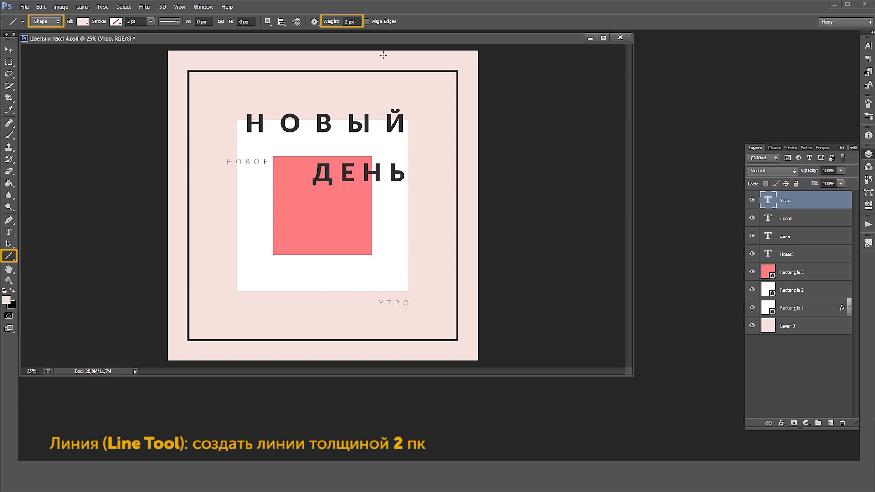
pyautogui.click(346, 22)
pyautogui.moveTo(408, 309); pyautogui.dragTo(408, 380)
# Fill the vertical line with the dark grey #2c2c2c sampled from the "день" lettering and align it to the white square's right edge
pyautogui.doubleClick(764, 201)
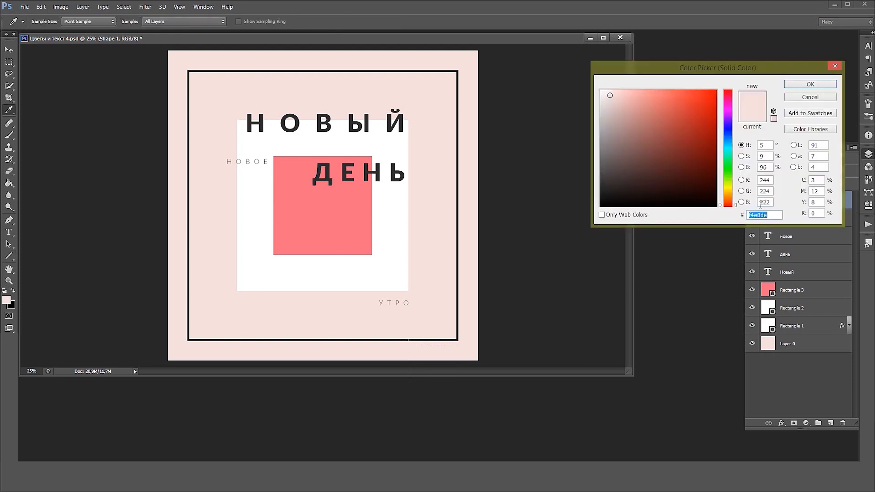
pyautogui.click(395, 172)
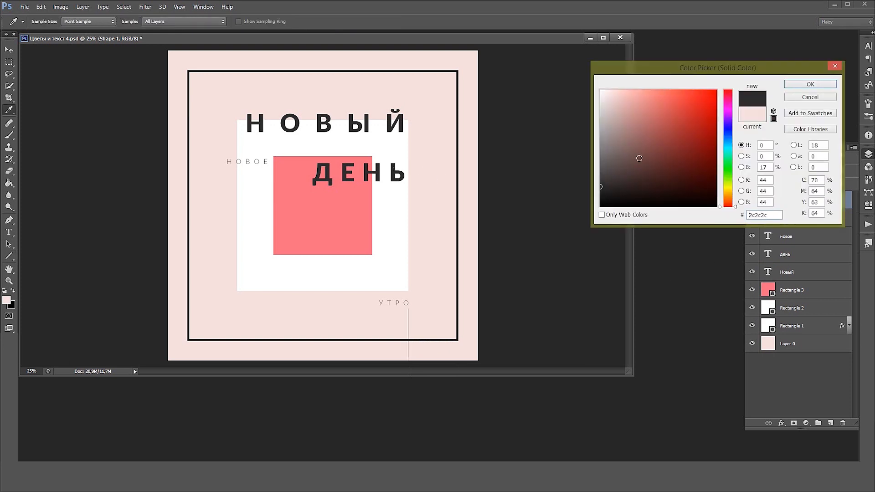
pyautogui.click(811, 85)
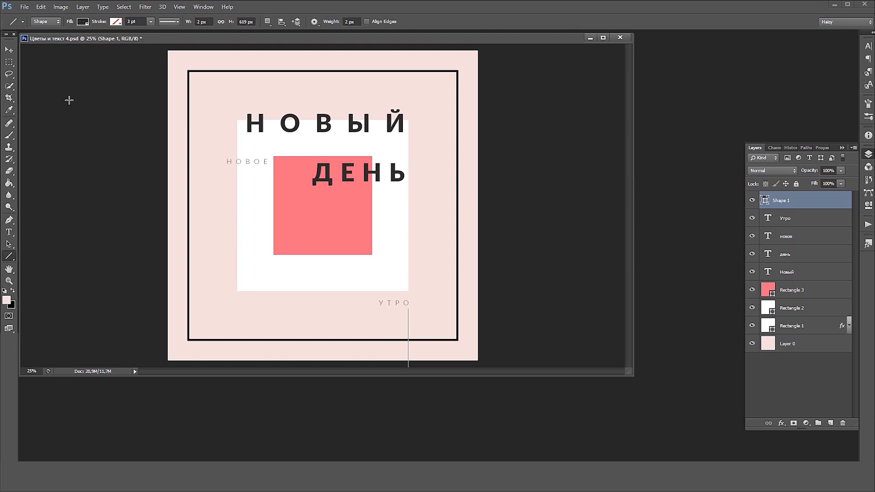
pyautogui.click(13, 50)
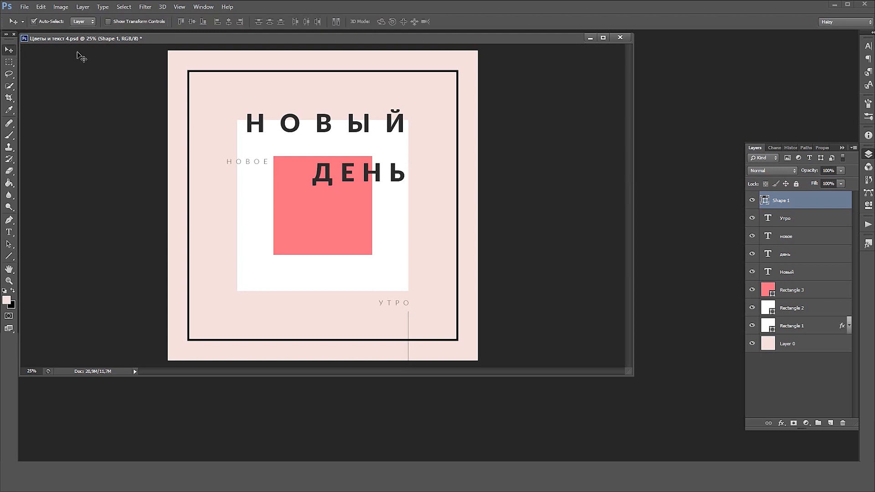
pyautogui.keyDown('shift'); pyautogui.click(406, 231); pyautogui.keyUp('shift')
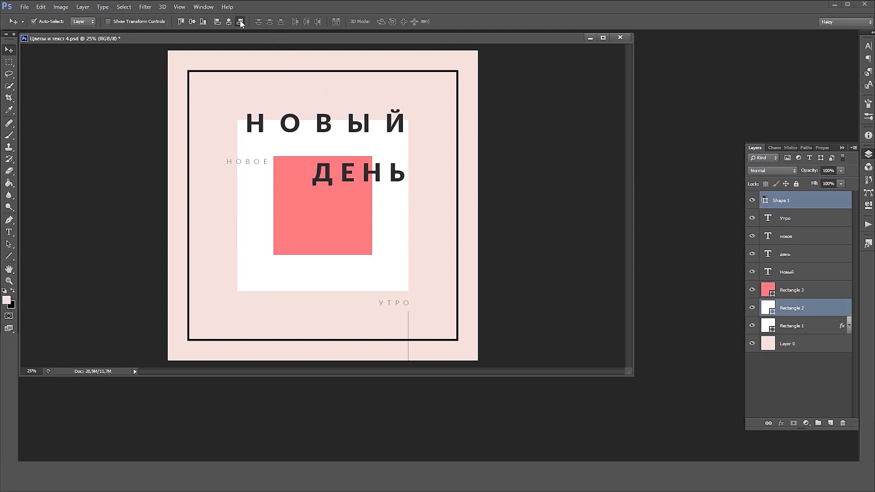
# Draw a horizontal 2 px line above "новое" running past the canvas's left edge and align it with the coral square's top edge
pyautogui.click(8, 256)
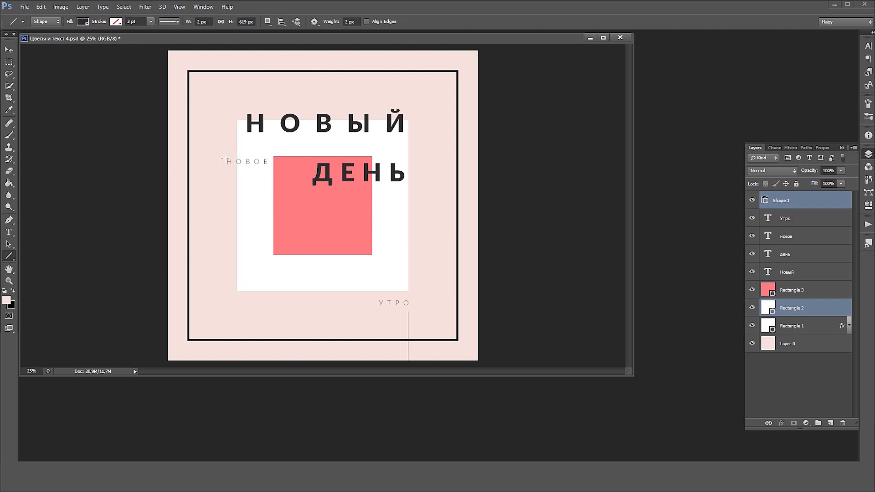
pyautogui.moveTo(266, 156); pyautogui.dragTo(158, 156)
pyautogui.click(8, 51)
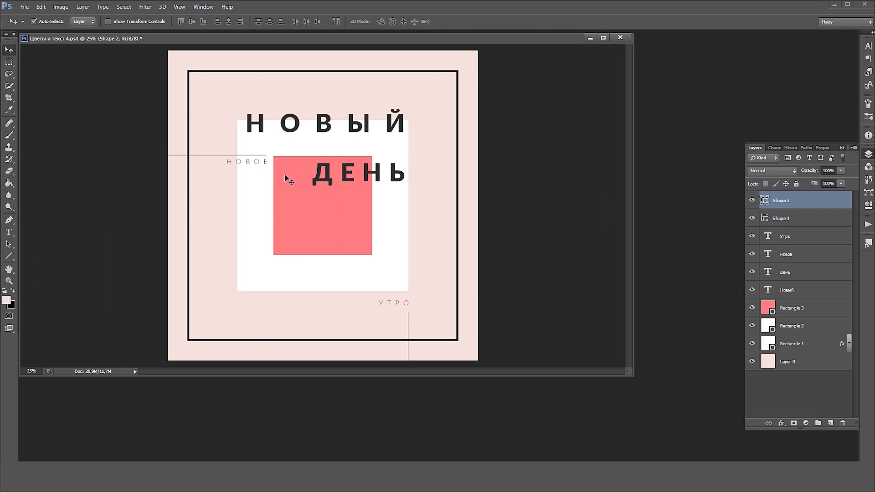
pyautogui.hotkey('shift', 'Down')
pyautogui.hotkey('shift', 'Down')
pyautogui.hotkey('shift', 'Down')
pyautogui.hotkey('shift', 'Down')
pyautogui.keyDown('shift'); pyautogui.click(285, 188); pyautogui.keyUp('shift')
pyautogui.click(181, 22)
# Align the right ends of the horizontal line and "новое", and shift "новое" slightly down from the line
pyautogui.click(258, 162)
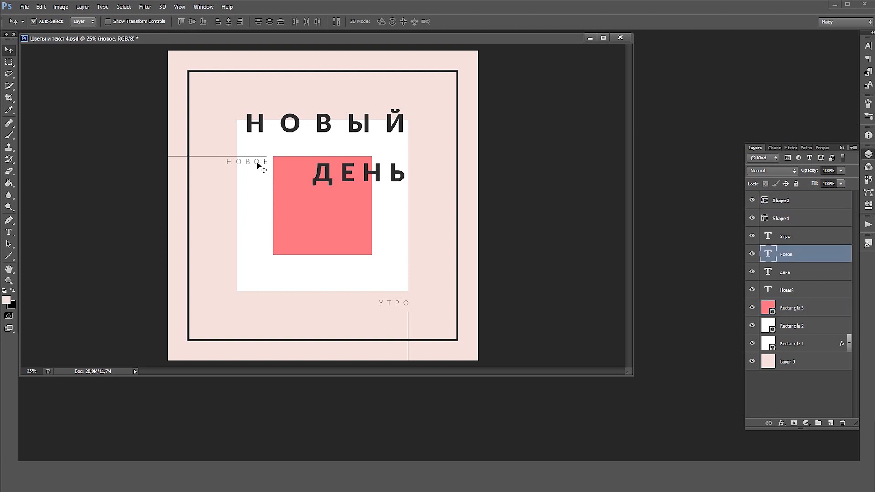
pyautogui.keyDown('shift'); pyautogui.click(223, 157); pyautogui.keyUp('shift')
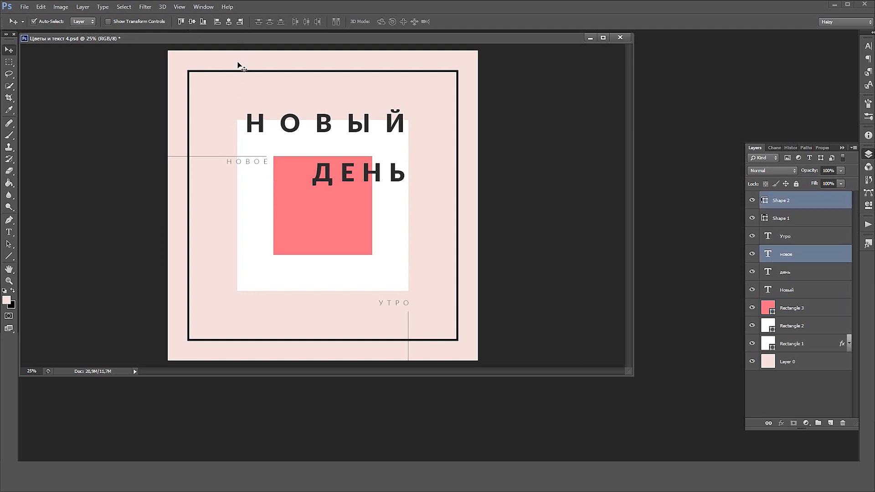
pyautogui.click(248, 188)
pyautogui.click(255, 166)
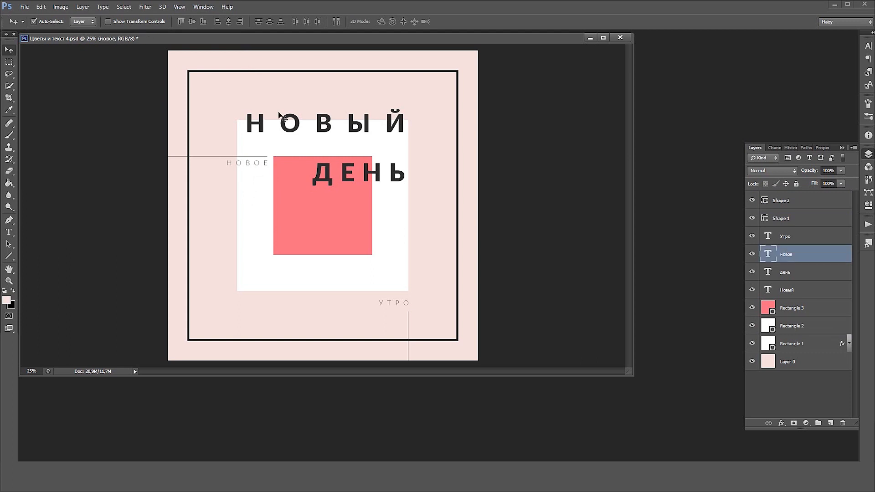
# Collect all layers above the pink background in a locked group named "элементы"
pyautogui.click(791, 204)
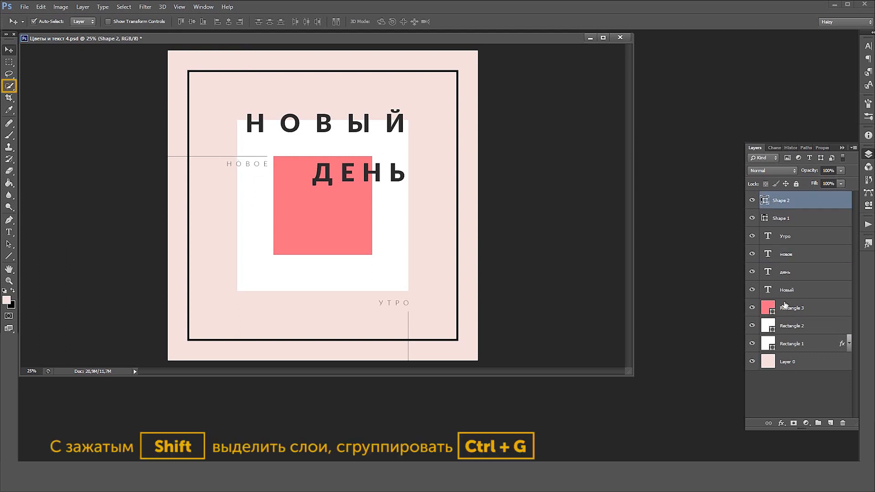
pyautogui.keyDown('shift'); pyautogui.click(787, 345); pyautogui.keyUp('shift')
pyautogui.click(82, 7)
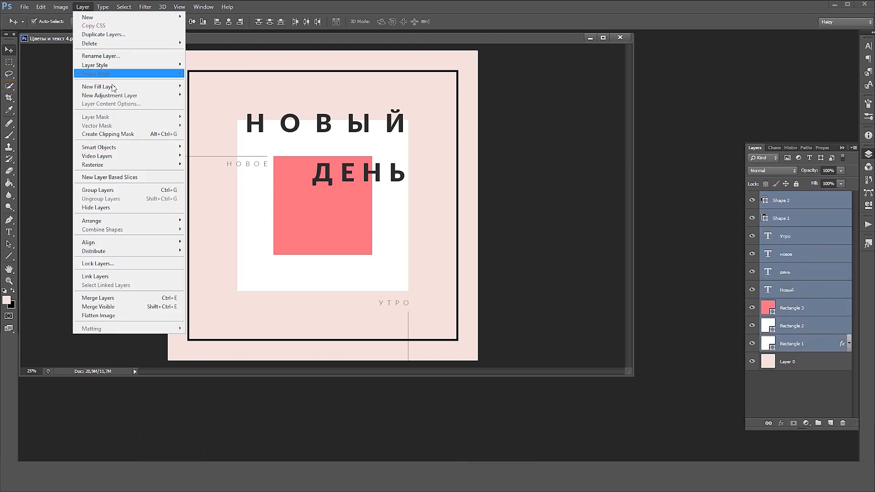
pyautogui.click(124, 190)
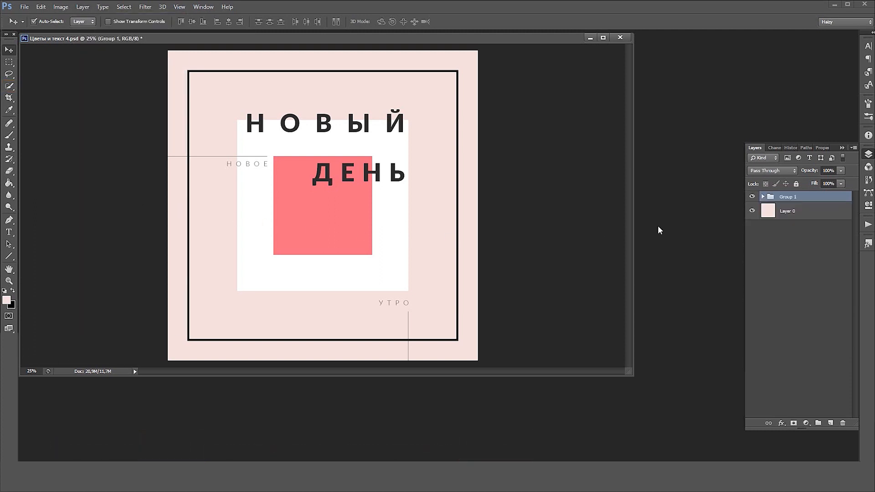
pyautogui.doubleClick(789, 197)
pyautogui.click(795, 184)
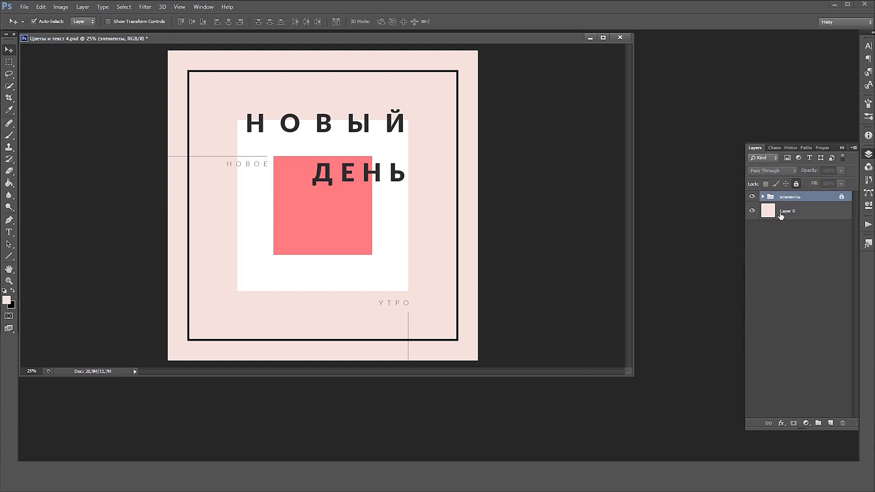
# Open Гибискус.jpg and bring its cut-out hibiscus layer into the composition directly above the pink background layer
pyautogui.click(794, 213)
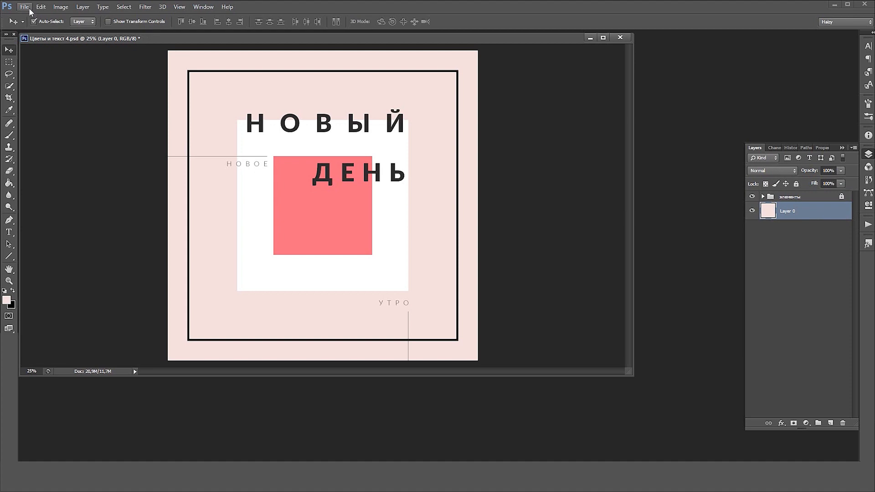
pyautogui.click(29, 9)
pyautogui.moveTo(45, 69)
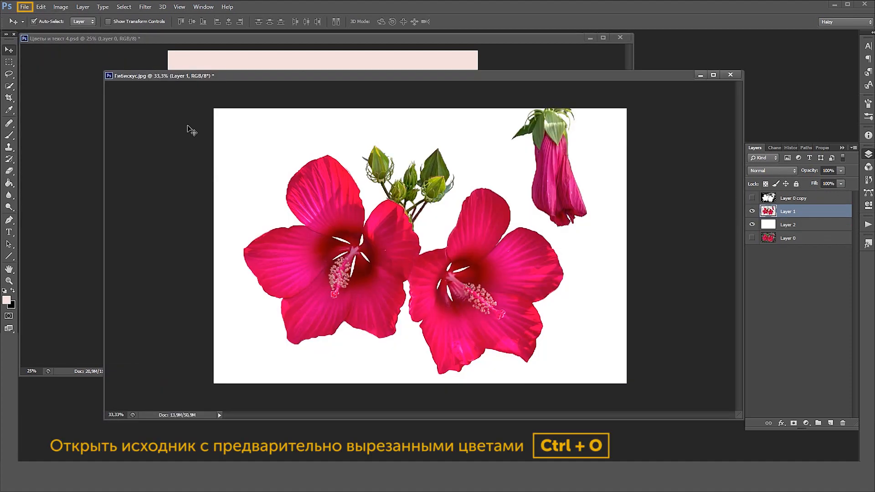
pyautogui.click(188, 124)
pyautogui.moveTo(626, 81); pyautogui.dragTo(526, 190)
pyautogui.moveTo(460, 258); pyautogui.dragTo(456, 225)
# Fit the hibiscus flowers behind the white square's lower-right corner, rotated about 34° counter-clockwise and scaled to about 92%
pyautogui.click(41, 7)
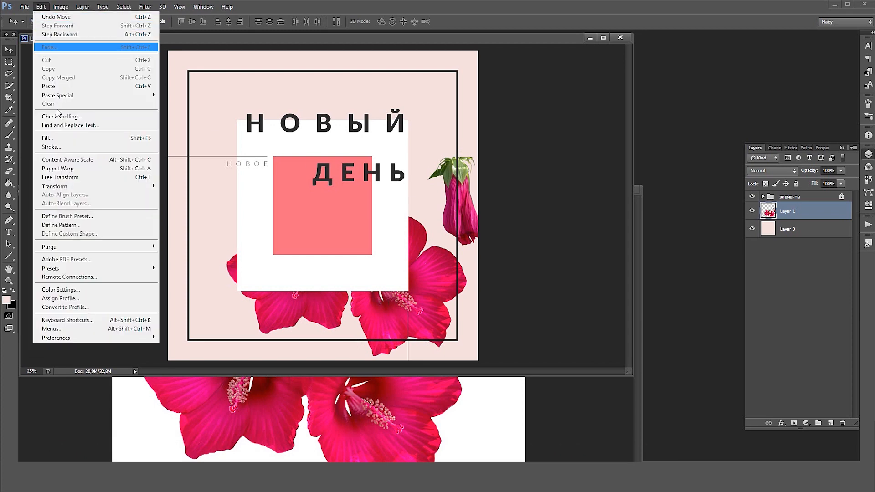
pyautogui.click(60, 178)
pyautogui.moveTo(494, 163); pyautogui.dragTo(445, 76)
pyautogui.moveTo(518, 266); pyautogui.dragTo(509, 266)
pyautogui.moveTo(456, 265); pyautogui.dragTo(471, 274)
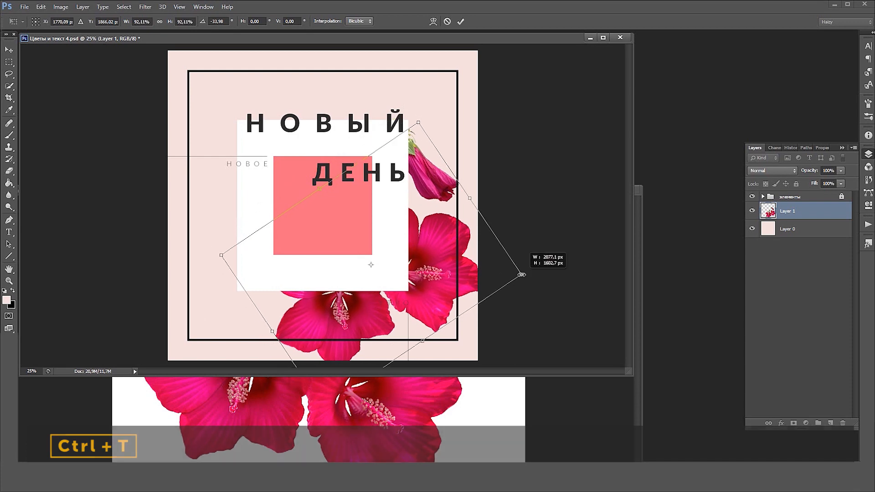
pyautogui.moveTo(525, 276); pyautogui.dragTo(520, 276)
pyautogui.moveTo(539, 263); pyautogui.dragTo(539, 266)
pyautogui.moveTo(439, 282); pyautogui.dragTo(443, 296)
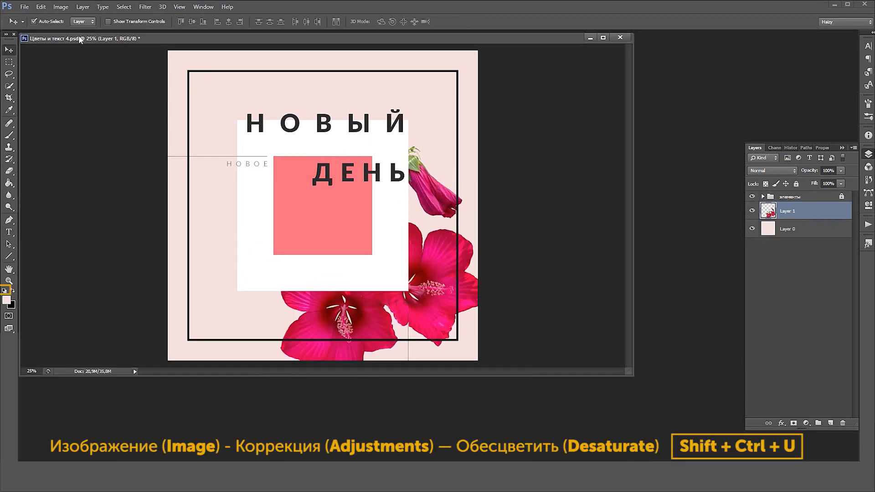
# Desaturate the hibiscus flowers layer to greyscale
pyautogui.click(61, 6)
pyautogui.moveTo(68, 30)
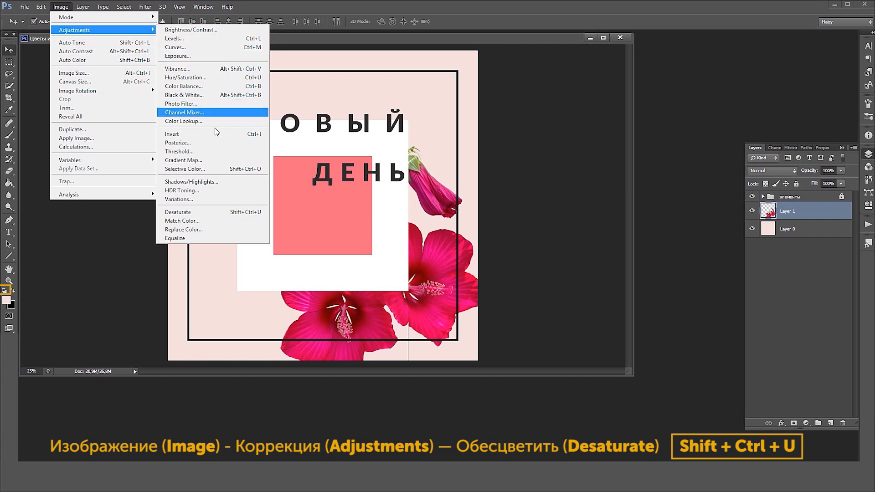
pyautogui.click(216, 217)
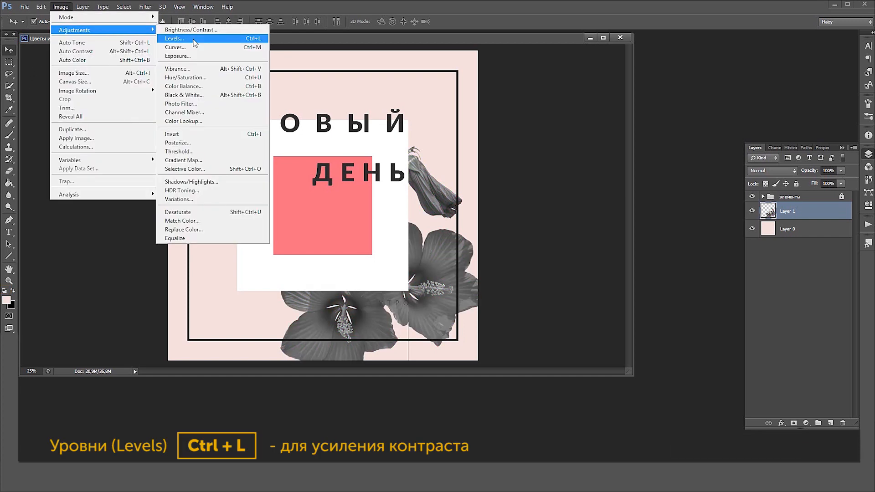
# Raise the flowers' contrast with Levels, setting the black input to 32 and the white input to 144
pyautogui.click(194, 39)
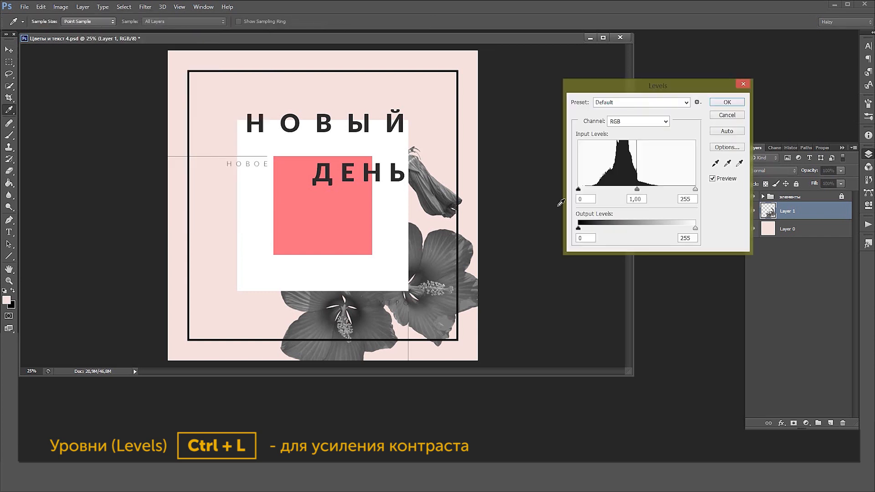
pyautogui.moveTo(579, 189); pyautogui.dragTo(593, 190)
pyautogui.moveTo(695, 190); pyautogui.dragTo(644, 190)
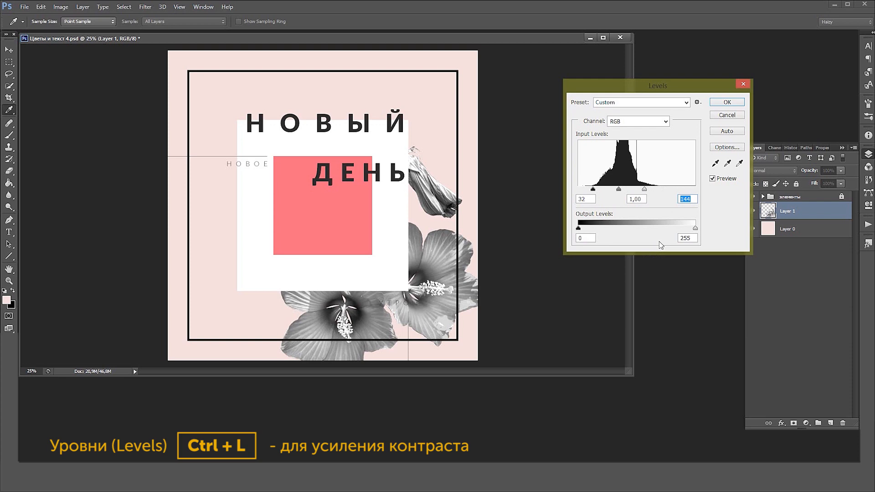
pyautogui.click(730, 103)
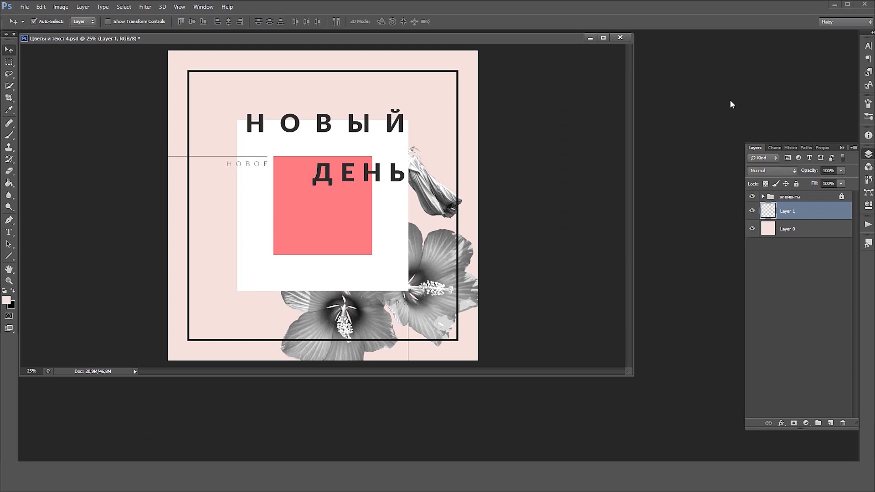
# Expand the "элементы" group and unlock it
pyautogui.click(794, 198)
pyautogui.click(763, 197)
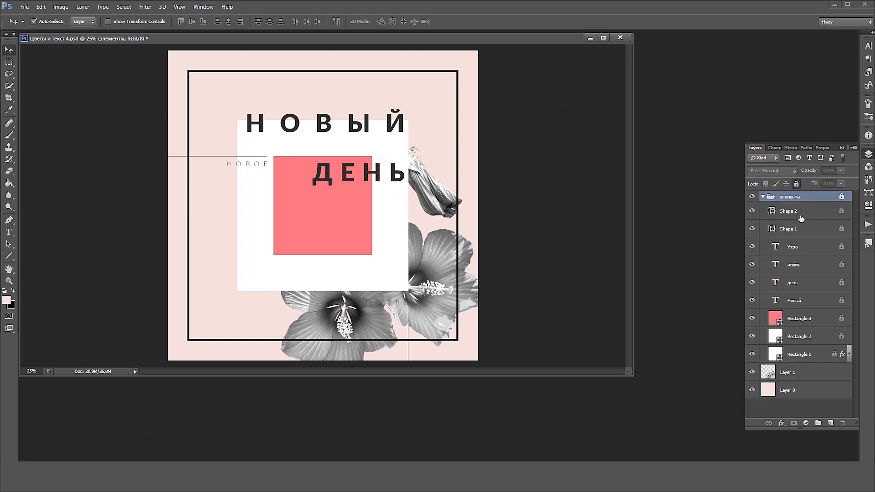
pyautogui.click(796, 184)
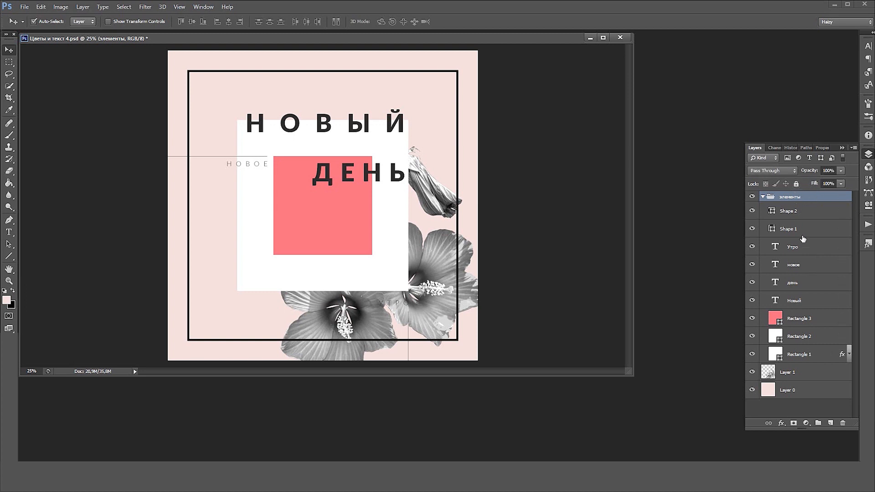
# Set the tracking of the "Новый" text to 180
pyautogui.click(802, 303)
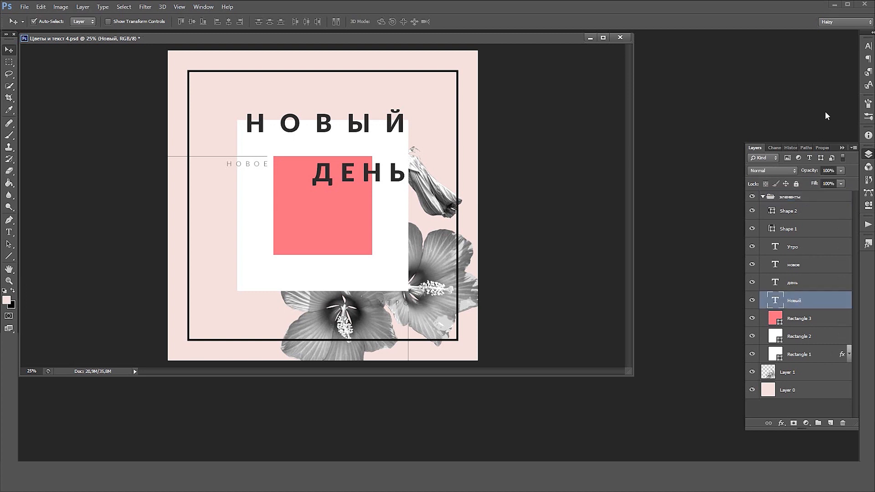
pyautogui.click(867, 49)
pyautogui.click(834, 76)
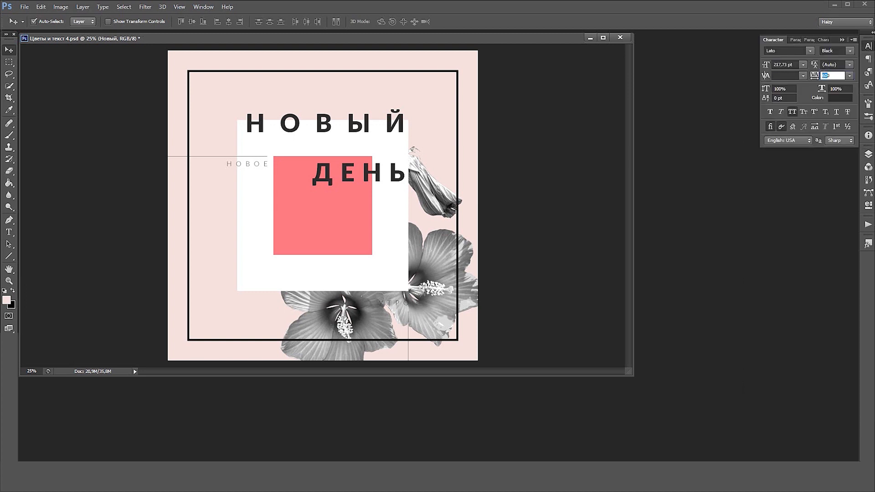
pyautogui.write('180')
pyautogui.press('Return')
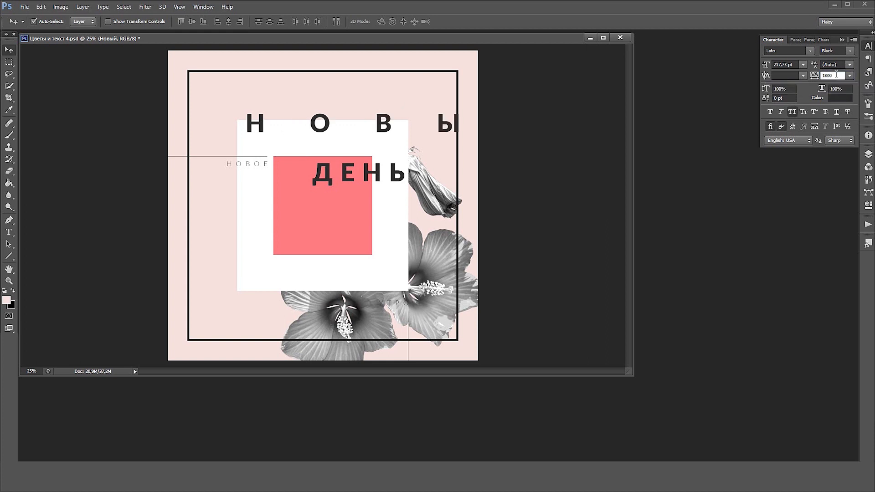
pyautogui.press('Return')
# Scale the "Новый" text up proportionally to about 129% and nudge it slightly upward over the white square's upper edge
pyautogui.hotkey('ctrl', 't')
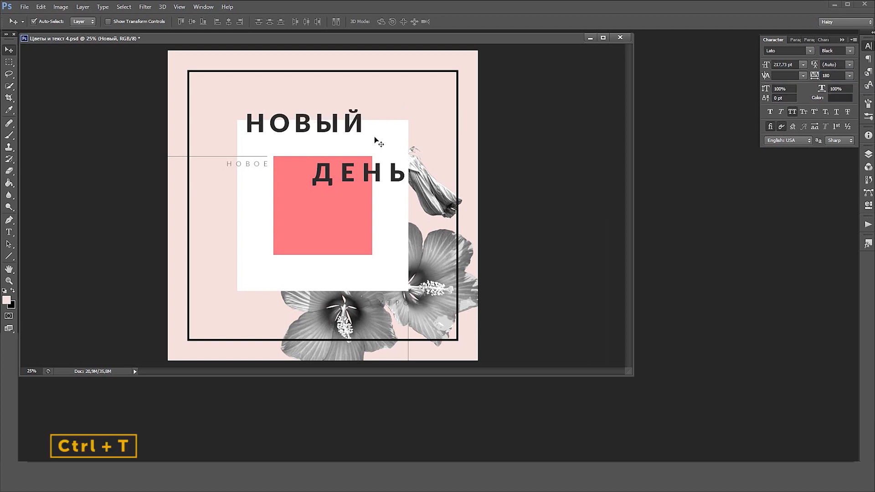
pyautogui.moveTo(367, 133); pyautogui.dragTo(406, 137)
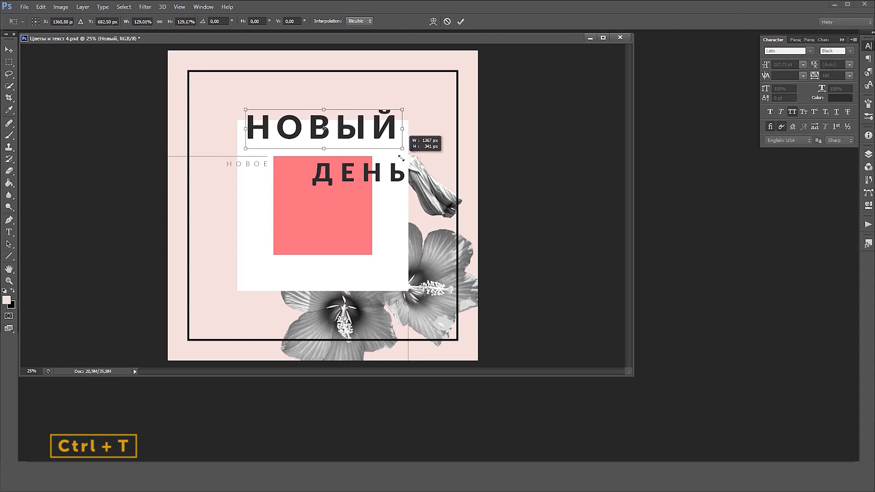
pyautogui.press('Return')
pyautogui.click(391, 186)
pyautogui.click(375, 134)
# Set the tracking of the "день" text to 200
pyautogui.click(366, 173)
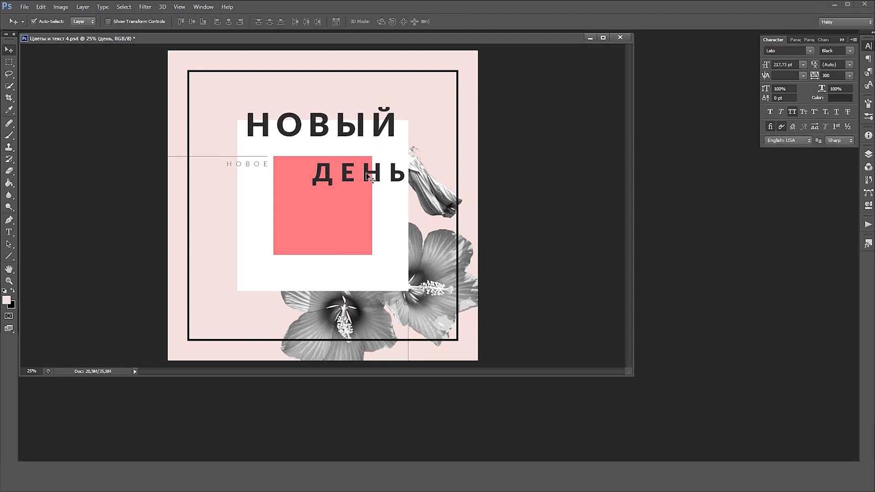
pyautogui.moveTo(826, 75); pyautogui.dragTo(821, 75)
pyautogui.press('Return')
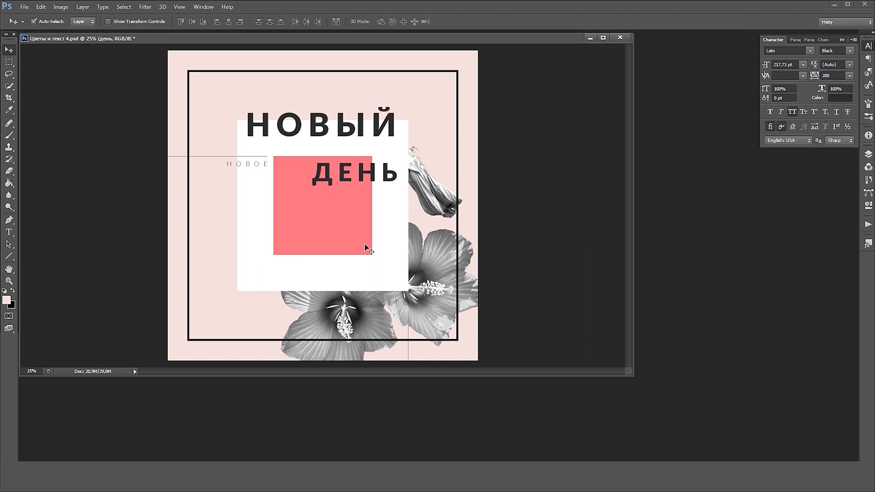
# Enlarge the "день" text to about 268 pt, ending it at the white square's right edge
pyautogui.hotkey('ctrl', 't')
pyautogui.moveTo(403, 190); pyautogui.dragTo(421, 196)
pyautogui.moveTo(312, 196); pyautogui.dragTo(304, 198)
pyautogui.moveTo(359, 169); pyautogui.dragTo(303, 145)
pyautogui.moveTo(286, 123); pyautogui.dragTo(352, 183)
pyautogui.press('Return')
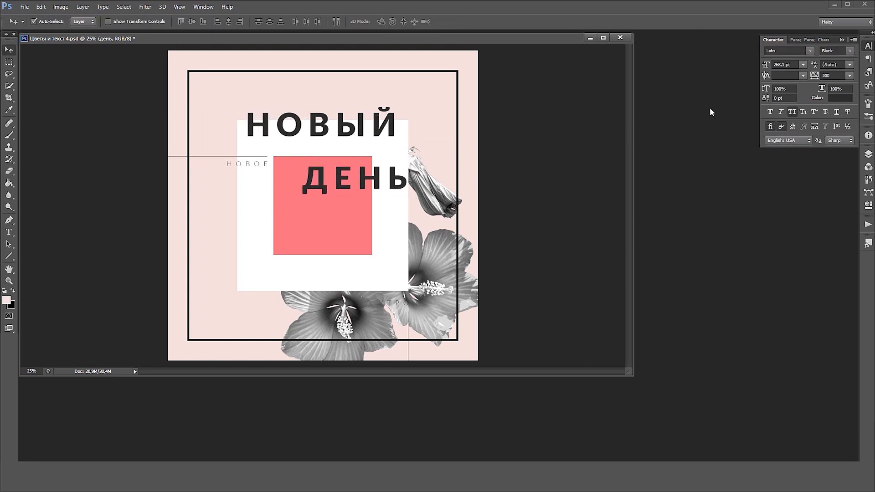
# Collapse the "элементы" group and lock it completely
pyautogui.click(868, 156)
pyautogui.click(763, 198)
pyautogui.click(784, 197)
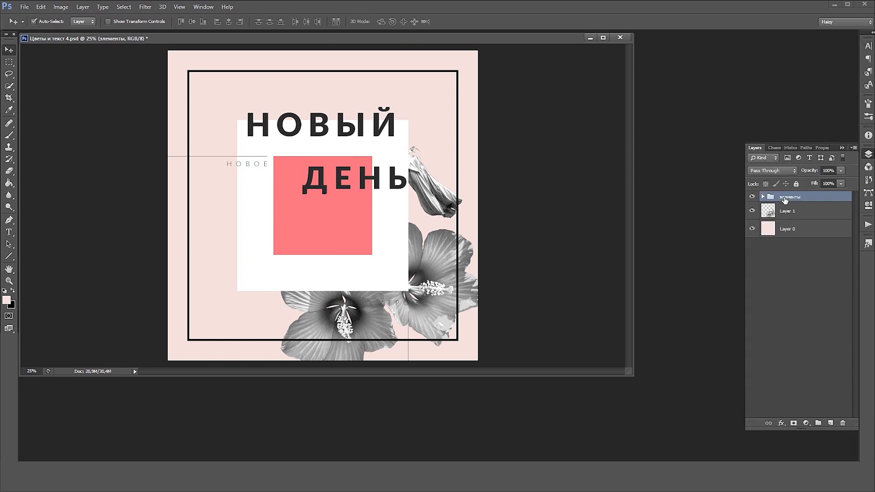
pyautogui.click(796, 185)
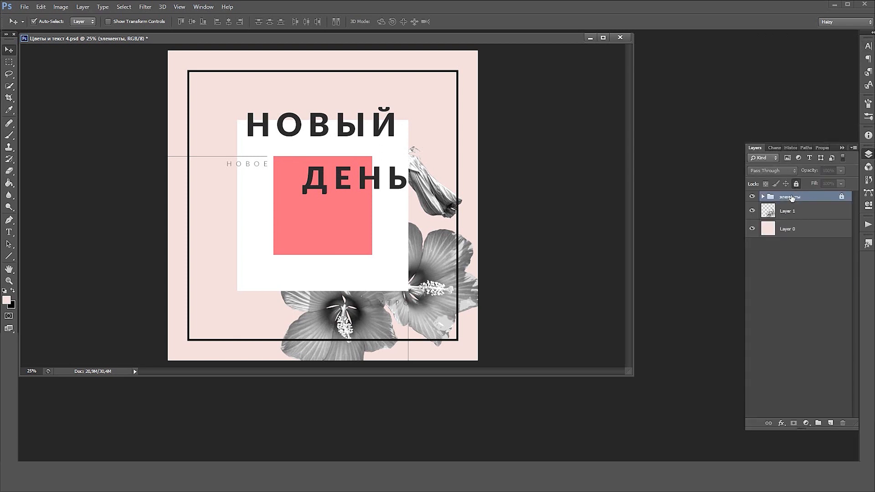
# Invert the tones of the hibiscus flowers on Layer 1
pyautogui.click(789, 213)
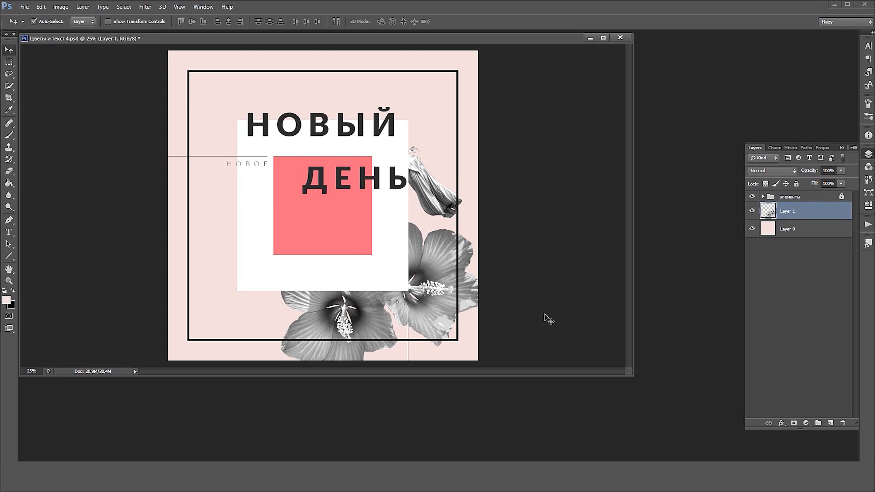
pyautogui.click(60, 7)
pyautogui.moveTo(76, 30)
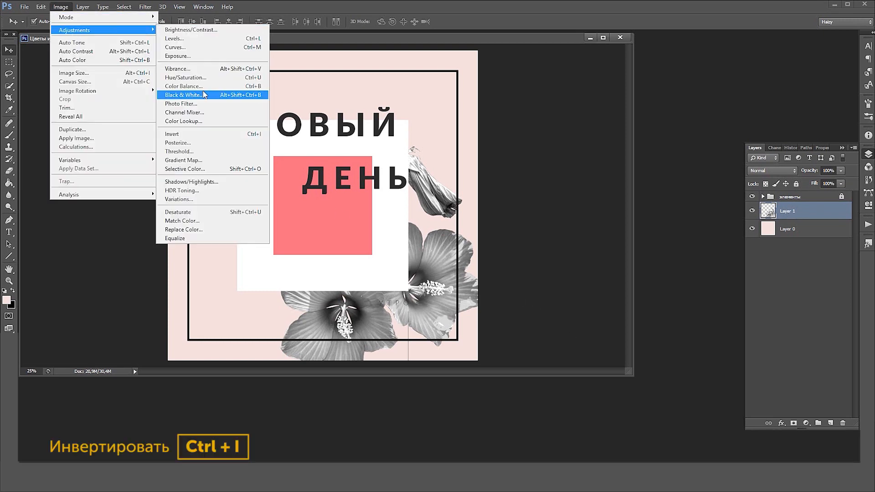
pyautogui.click(204, 135)
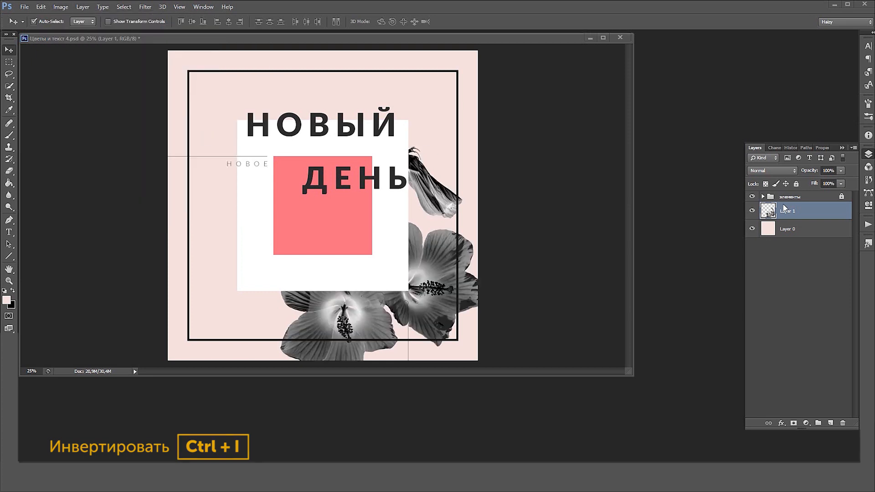
# Select the outline of Layer 1's flowers, save it as an alpha channel, and deselect
pyautogui.keyDown('ctrl'); pyautogui.click(769, 215); pyautogui.keyUp('ctrl')
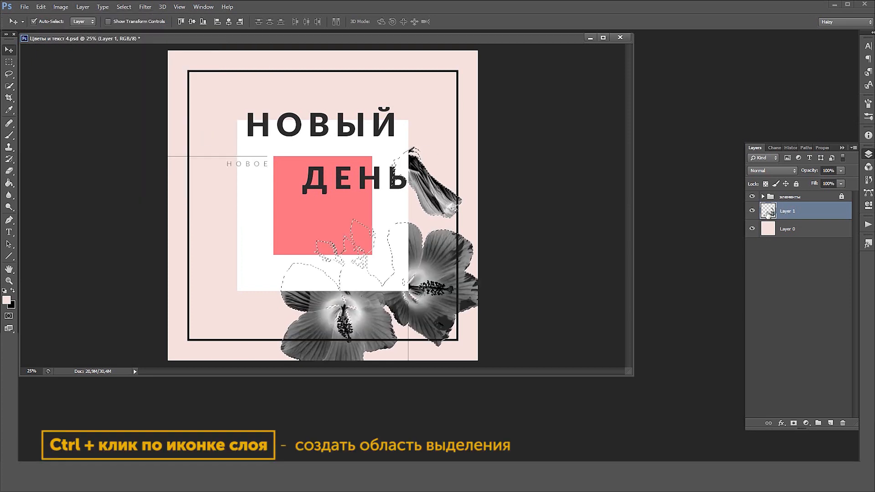
pyautogui.click(772, 149)
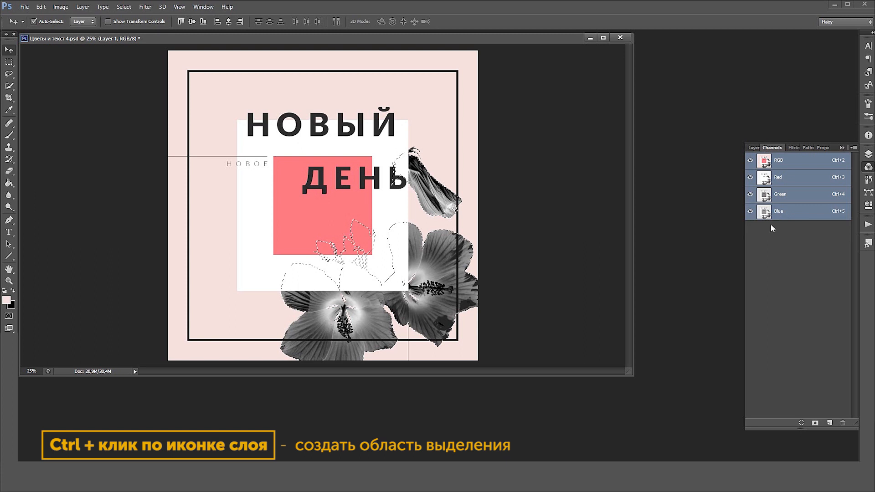
pyautogui.click(816, 423)
pyautogui.click(786, 233)
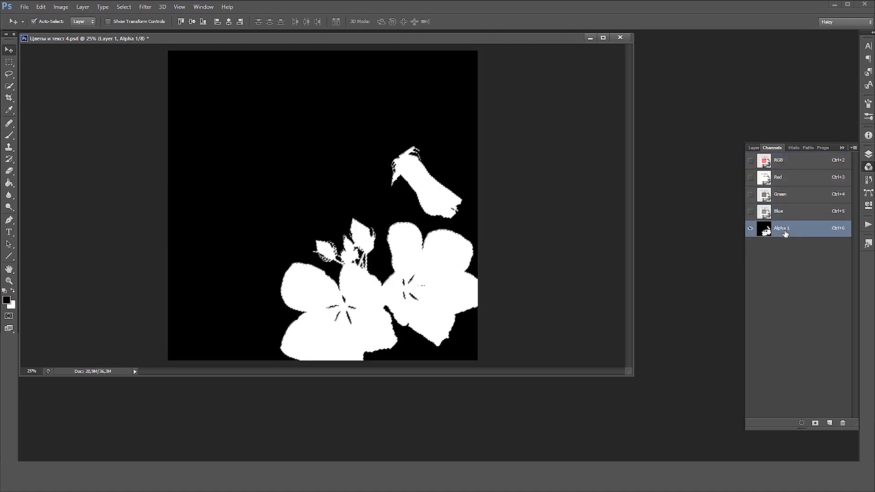
pyautogui.hotkey('ctrl', 'd')
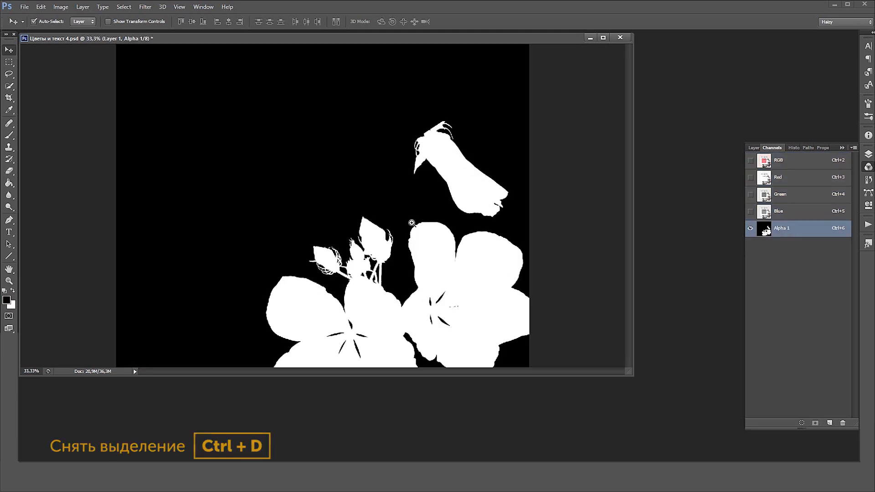
# Compare the Alpha 1 flower silhouette with the RGB composite at 50% zoom in an enlarged document window
pyautogui.click(475, 238)
pyautogui.click(778, 163)
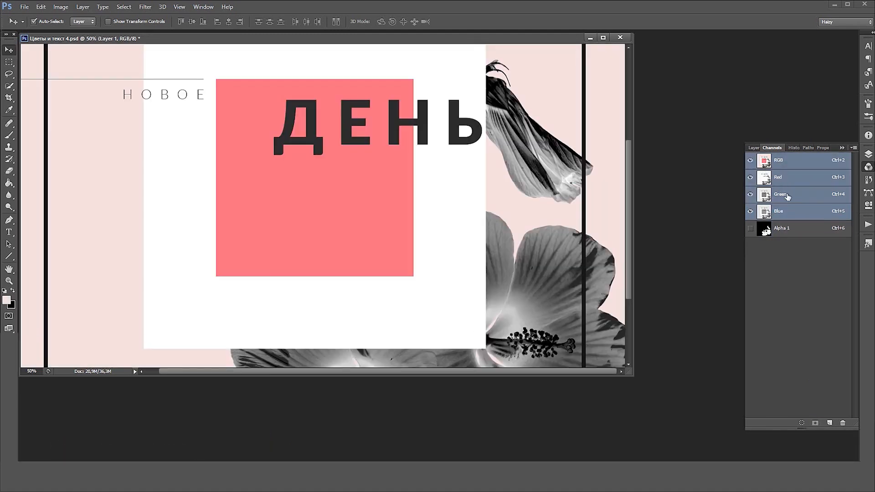
pyautogui.click(782, 232)
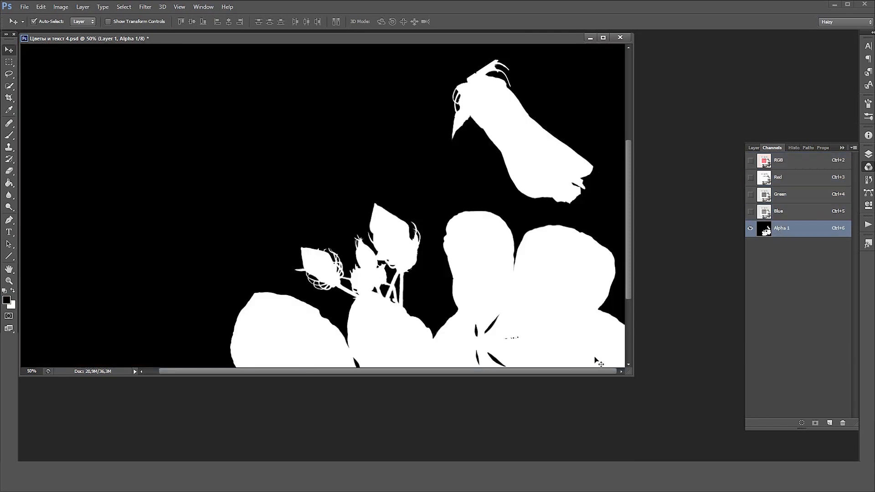
pyautogui.scroll(-3, 543, 314)
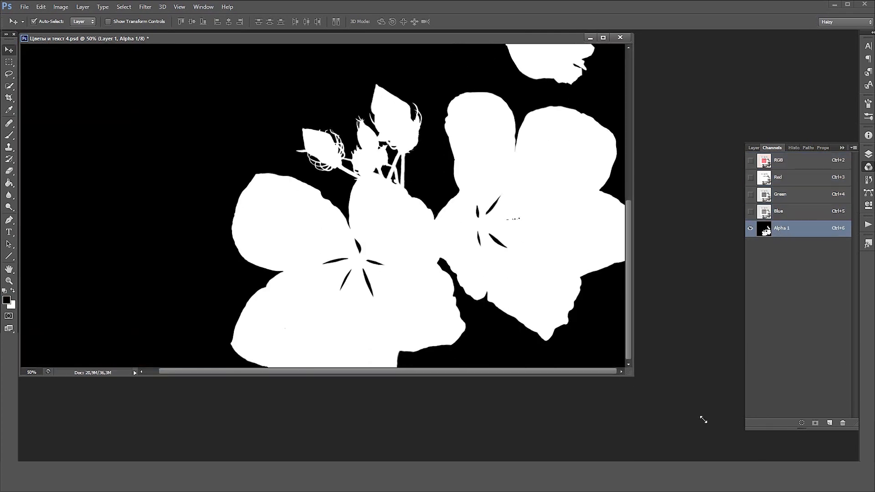
pyautogui.moveTo(704, 420); pyautogui.dragTo(738, 427)
# Load Alpha 1 as a selection, return to the RGB composite and the layer list, and deselect
pyautogui.click(802, 423)
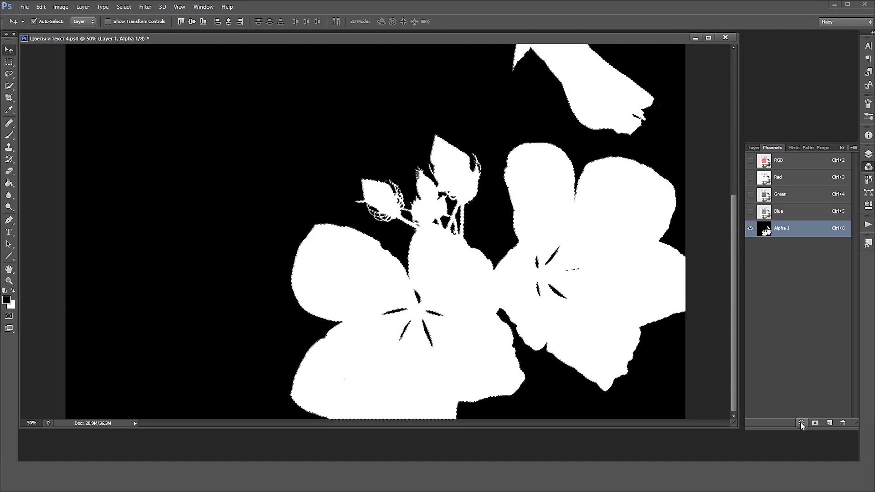
pyautogui.click(790, 166)
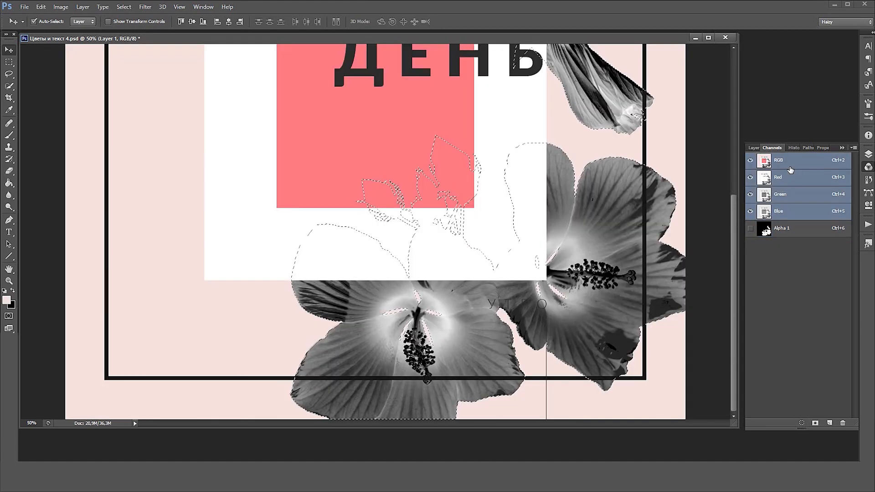
pyautogui.click(754, 148)
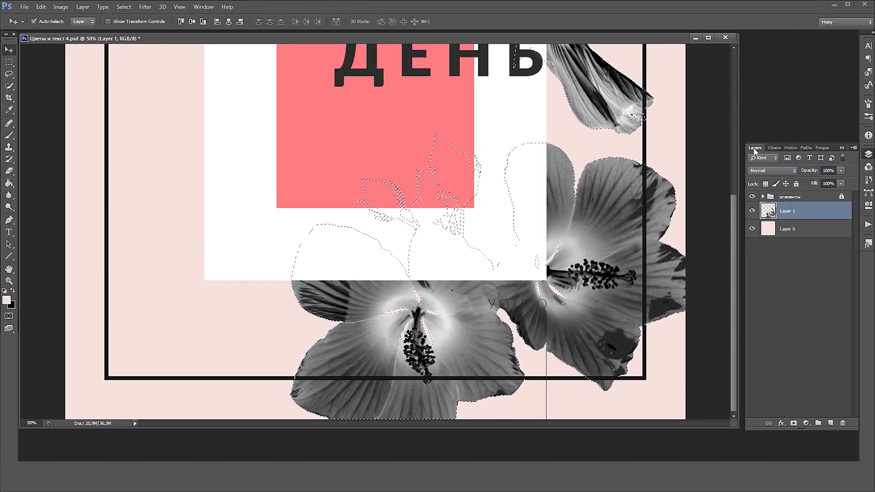
pyautogui.hotkey('ctrl', '-')
pyautogui.hotkey('ctrl', '-')
pyautogui.hotkey('ctrl', 'd')
# Set Layer 1's blend mode to Subtract and its fill to 60%
pyautogui.click(770, 171)
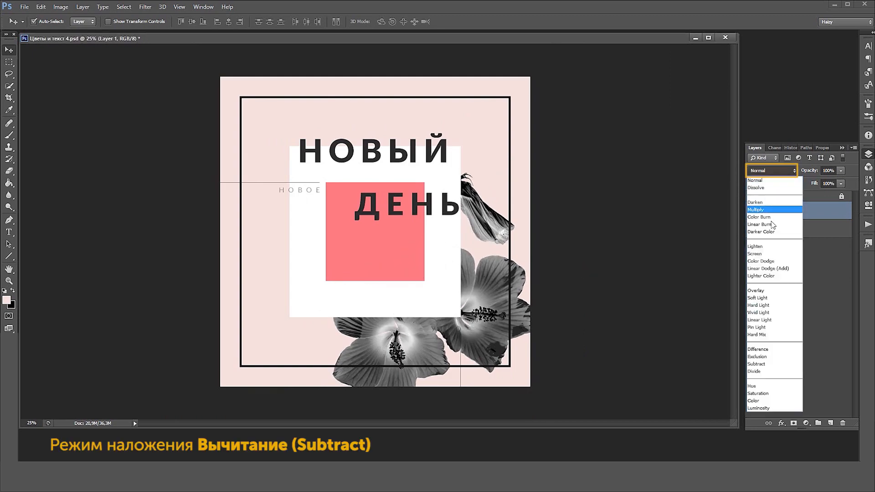
pyautogui.click(770, 367)
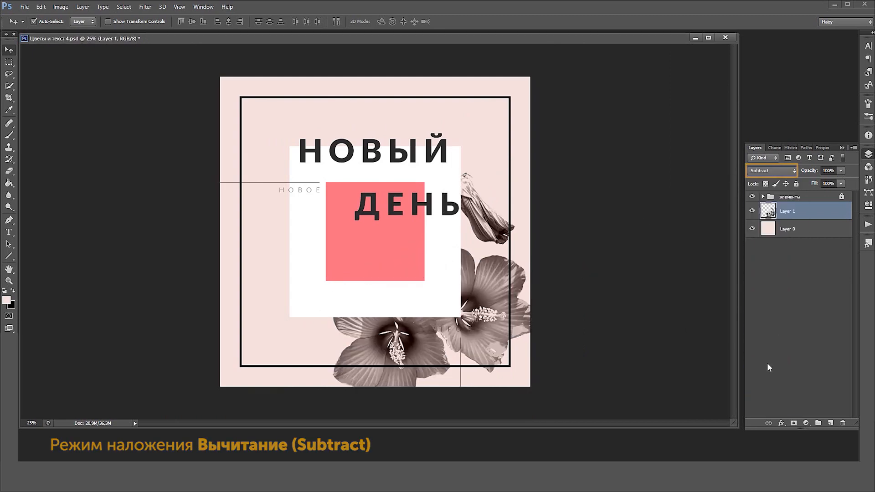
pyautogui.click(824, 184)
pyautogui.write('60')
pyautogui.press('Return')
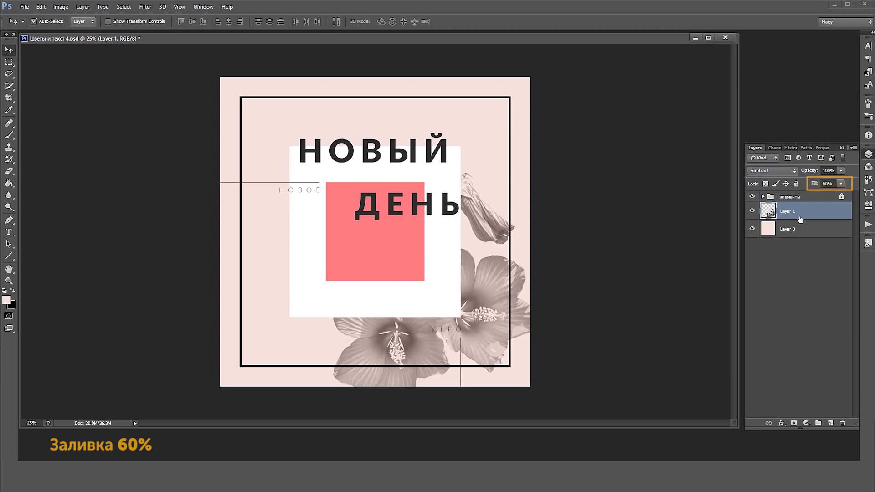
# Duplicate Layer 1 and clip the copy to the small coral square, Rectangle 3, inside the "элементы" group
pyautogui.moveTo(801, 215); pyautogui.dragTo(803, 236)
pyautogui.moveTo(814, 355); pyautogui.dragTo(831, 423)
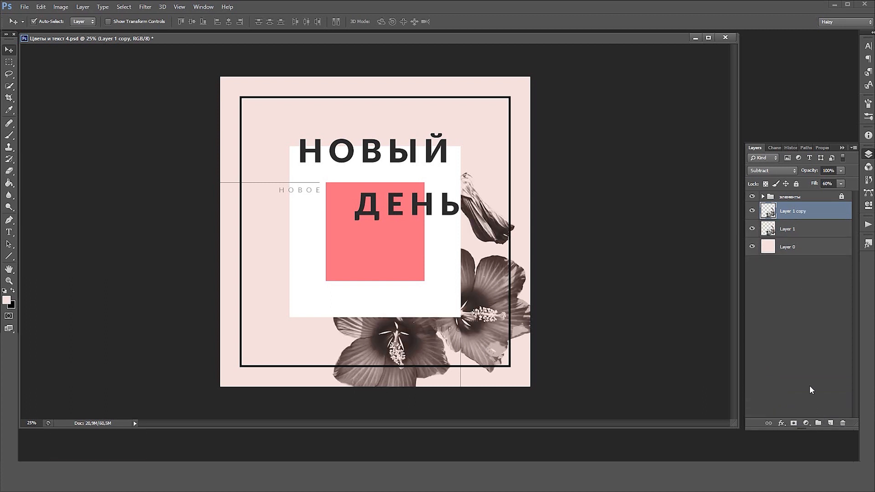
pyautogui.click(763, 196)
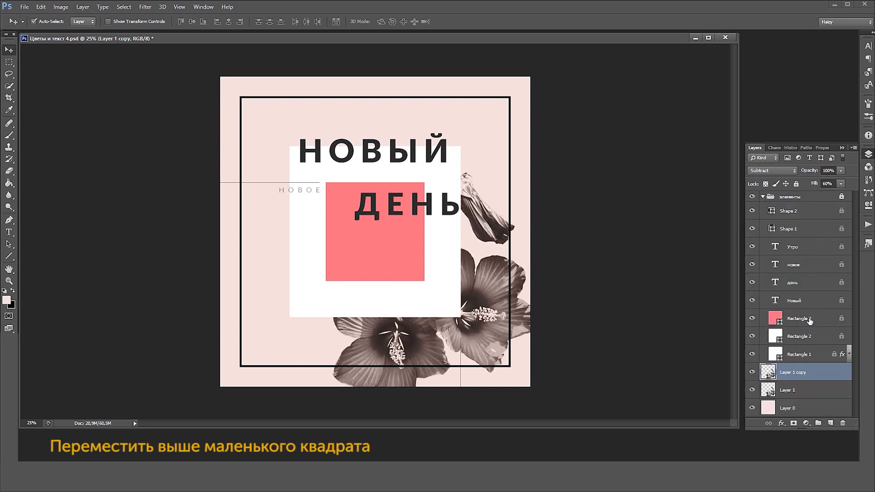
pyautogui.moveTo(803, 374); pyautogui.dragTo(806, 319)
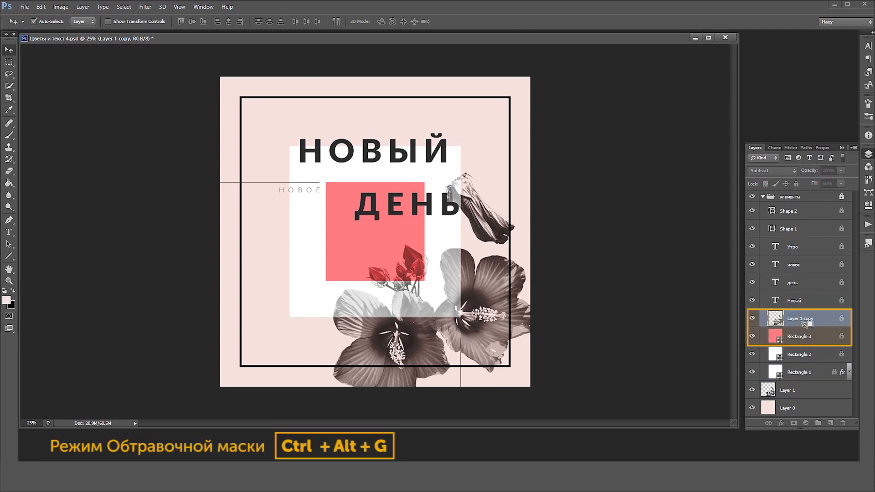
pyautogui.keyDown('alt'); pyautogui.click(804, 323); pyautogui.keyUp('alt')
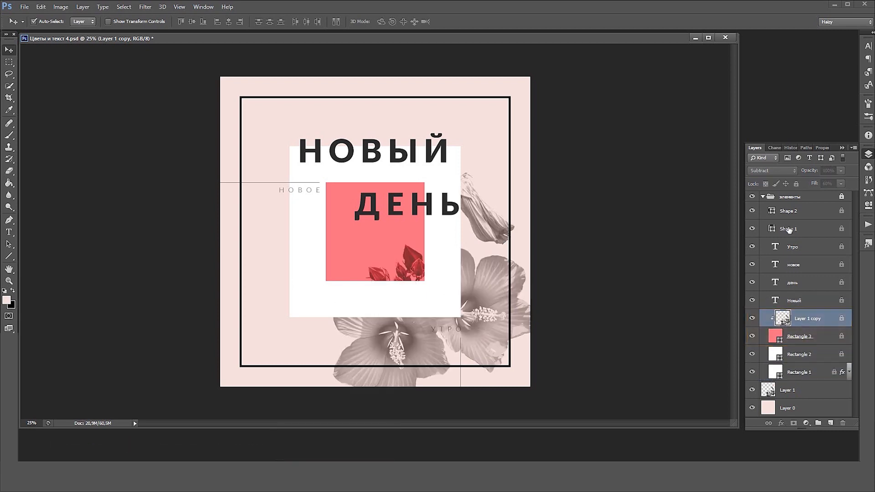
# Unlock the "элементы" group and set Layer 1 copy to Linear Burn blending with 45% fill
pyautogui.click(821, 197)
pyautogui.click(796, 183)
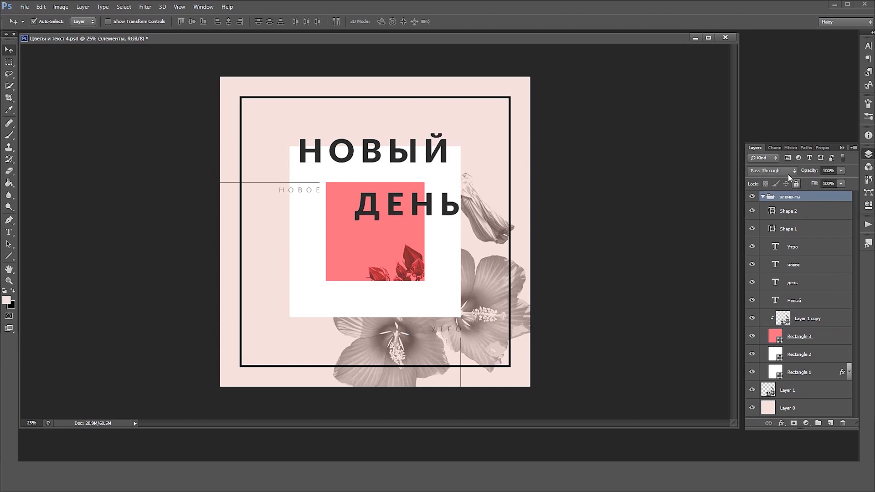
pyautogui.click(802, 321)
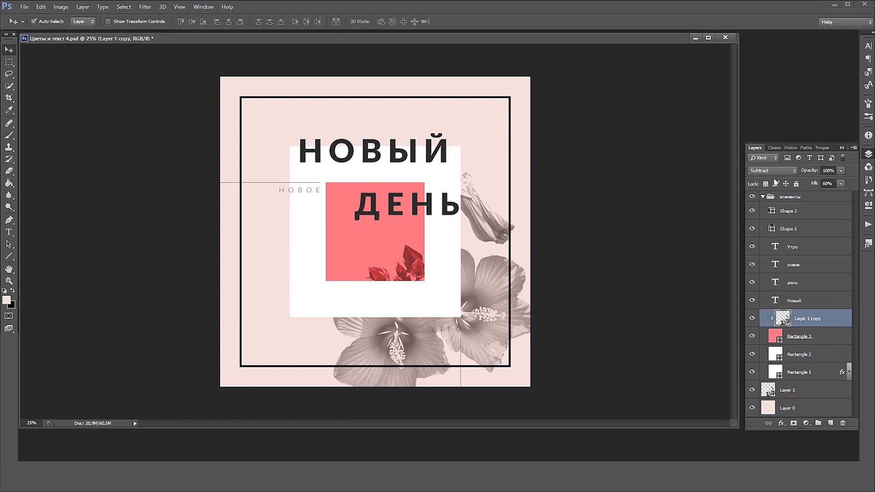
pyautogui.click(776, 171)
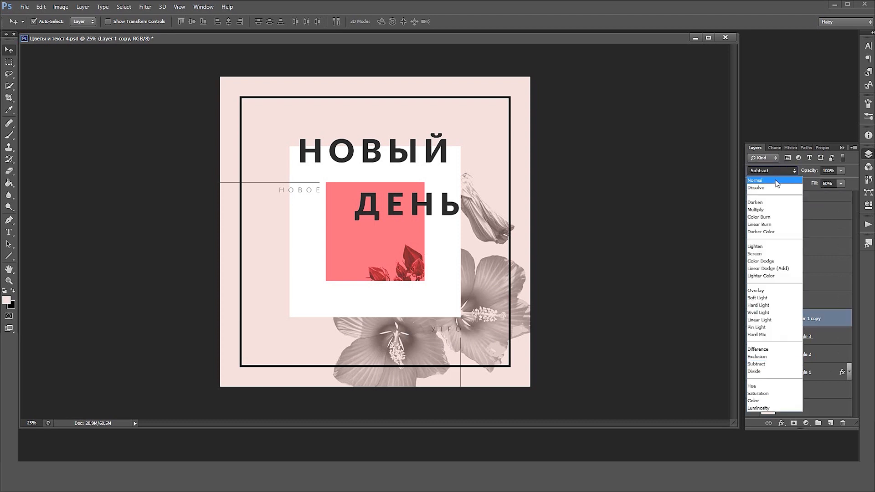
pyautogui.click(781, 225)
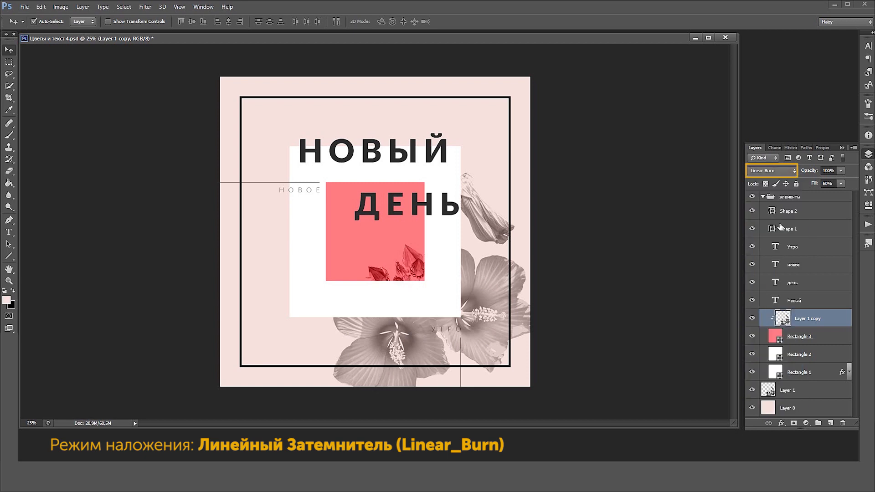
pyautogui.click(825, 184)
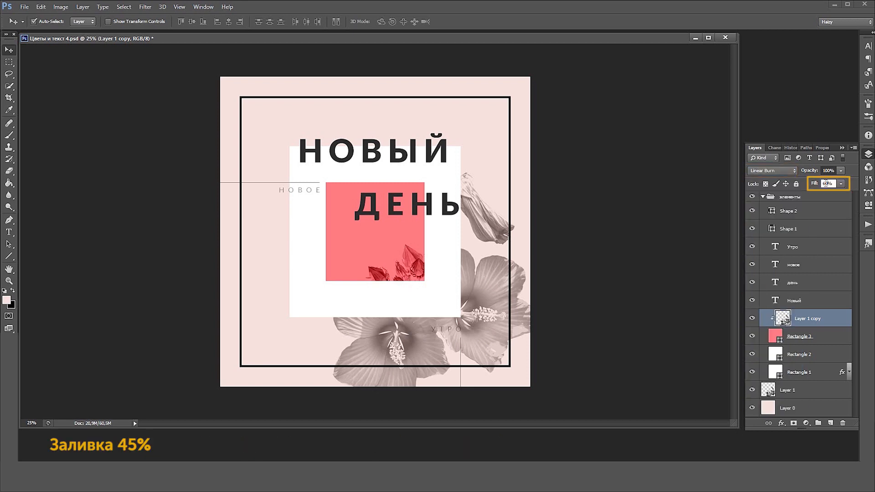
pyautogui.write('45')
# Link Layer 1 copy with Layer 1 and shift both flower layers upward and slightly left
pyautogui.keyDown('ctrl'); pyautogui.click(788, 390); pyautogui.keyUp('ctrl')
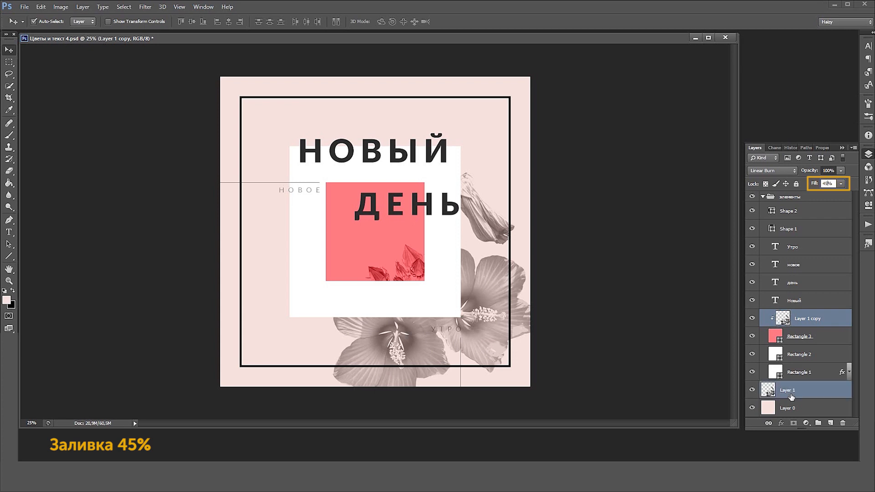
pyautogui.click(769, 423)
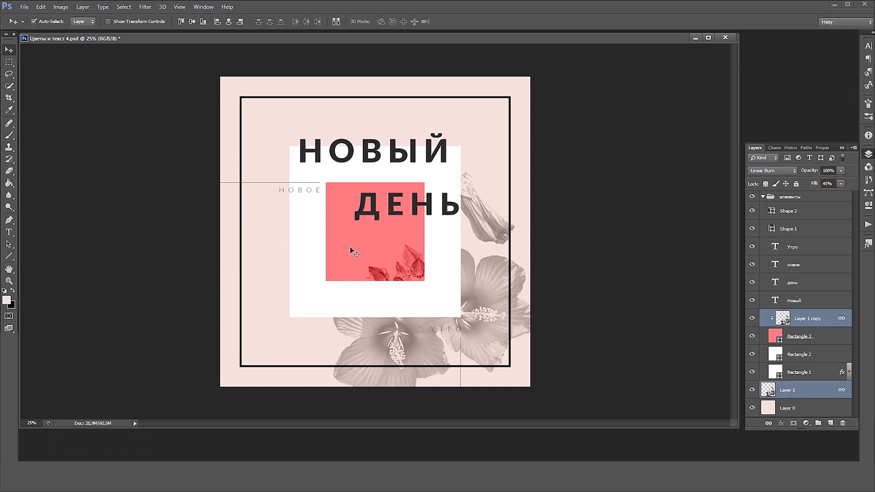
pyautogui.hotkey('shift', 'Up')
pyautogui.hotkey('shift', 'Up')
pyautogui.hotkey('shift', 'Up')
pyautogui.hotkey('shift', 'Up')
pyautogui.hotkey('shift', 'Up')
pyautogui.hotkey('shift', 'Up')
pyautogui.hotkey('shift', 'Up')
pyautogui.hotkey('shift', 'Up')
pyautogui.hotkey('shift', 'Up')
pyautogui.hotkey('shift', 'Up')
pyautogui.hotkey('shift', 'Up')
pyautogui.hotkey('shift', 'Up')
pyautogui.hotkey('shift', 'Up')
pyautogui.hotkey('shift', 'Left')
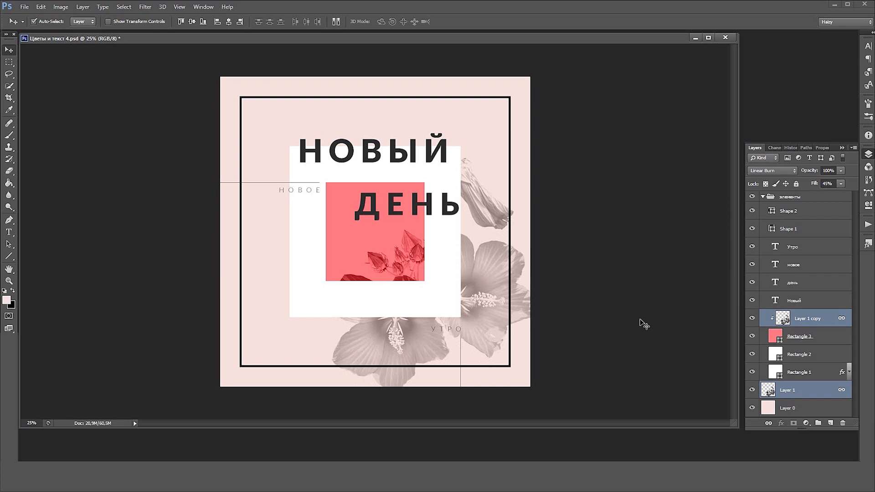
# Collapse the "элементы" group and load the outline of Layer 1's flowers as a selection
pyautogui.click(784, 197)
pyautogui.click(763, 196)
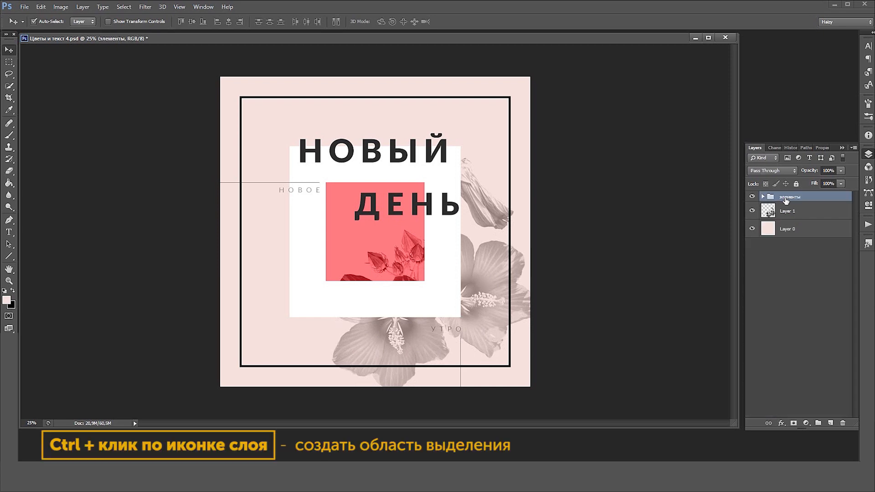
pyautogui.click(796, 184)
pyautogui.click(790, 212)
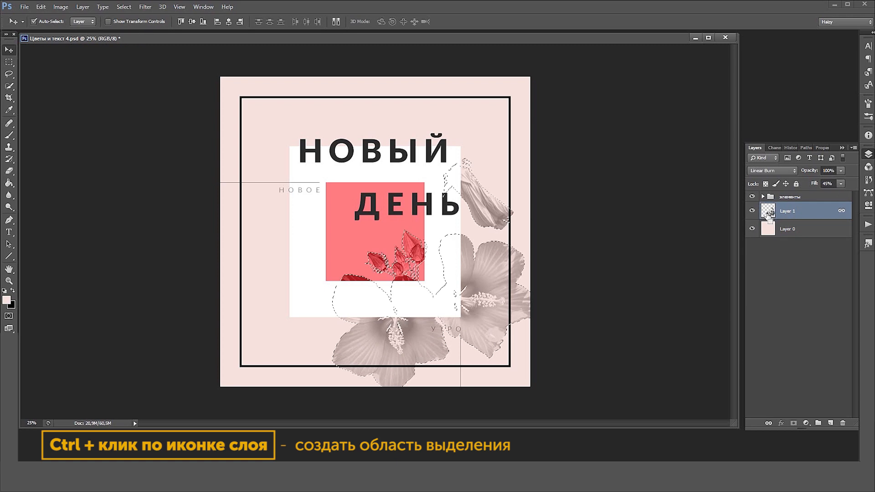
pyautogui.keyDown('ctrl'); pyautogui.click(769, 211); pyautogui.keyUp('ctrl')
# Save the flower selection into the Alpha 1 channel with Replace Channel and deselect
pyautogui.click(774, 149)
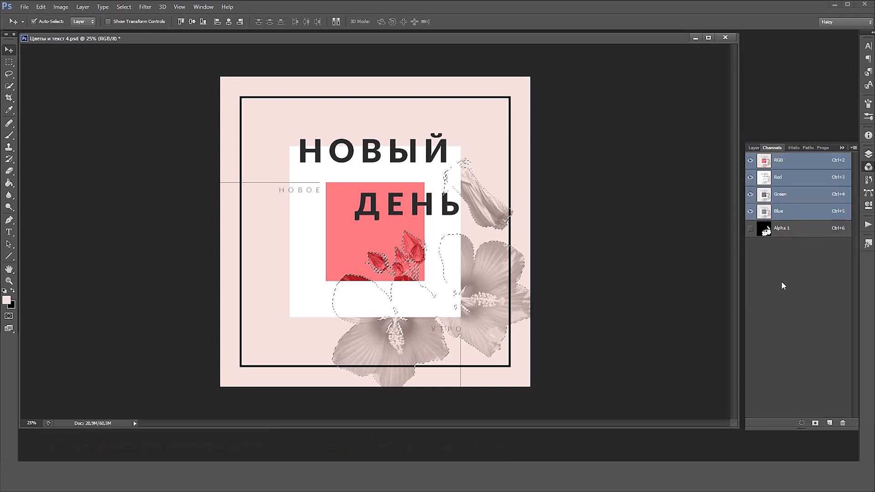
pyautogui.click(784, 228)
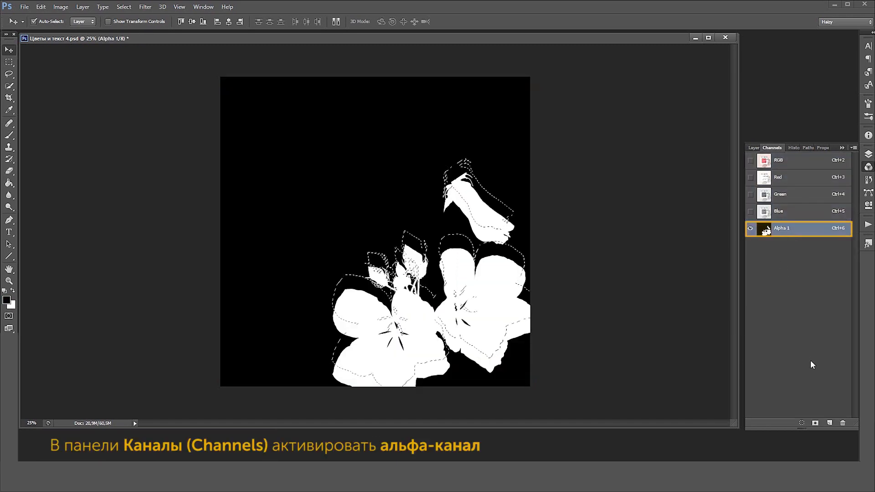
pyautogui.click(124, 7)
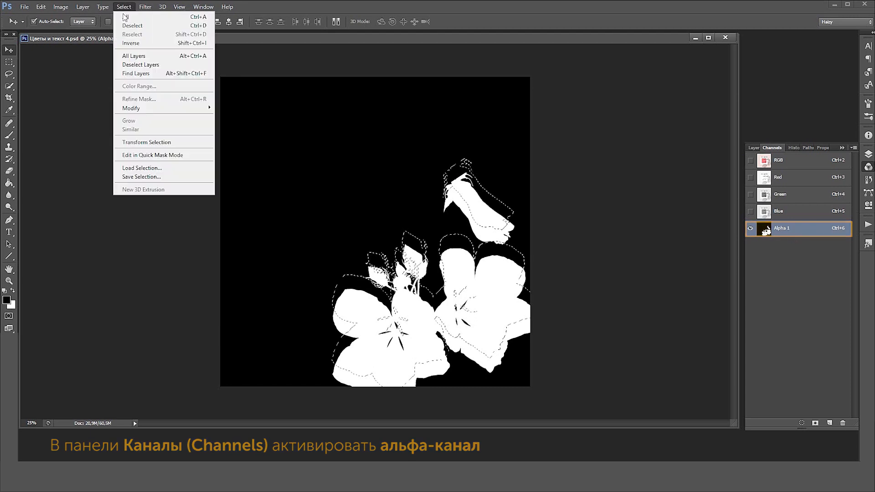
pyautogui.click(175, 178)
pyautogui.click(479, 149)
pyautogui.click(411, 165)
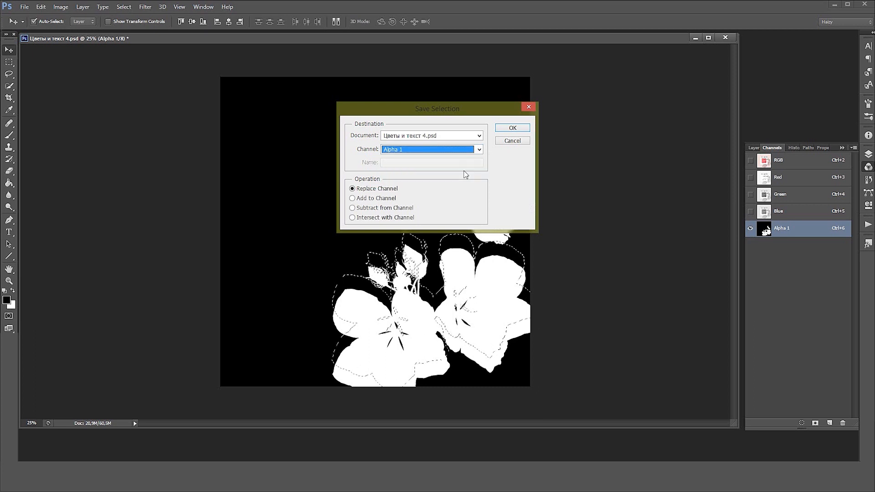
pyautogui.click(513, 128)
pyautogui.hotkey('ctrl', 'd')
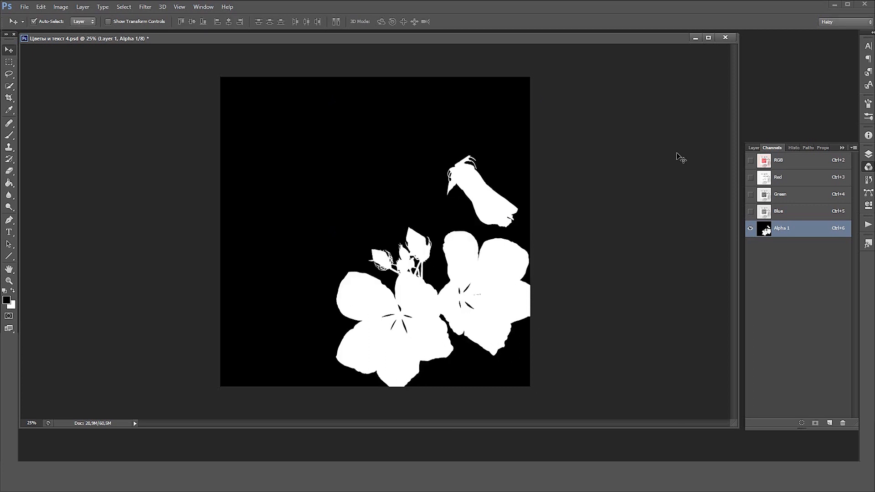
# Return to the composite RGB view and merge Layer 1 with the pink background Layer 0
pyautogui.click(792, 165)
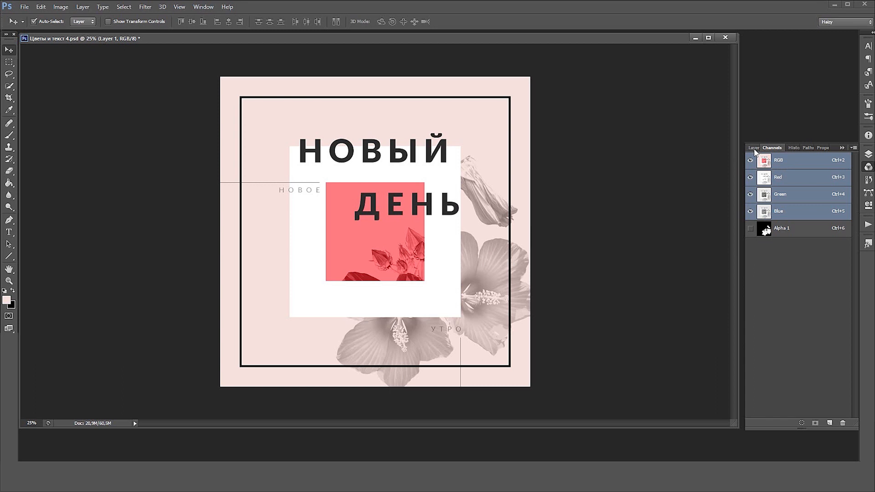
pyautogui.click(754, 148)
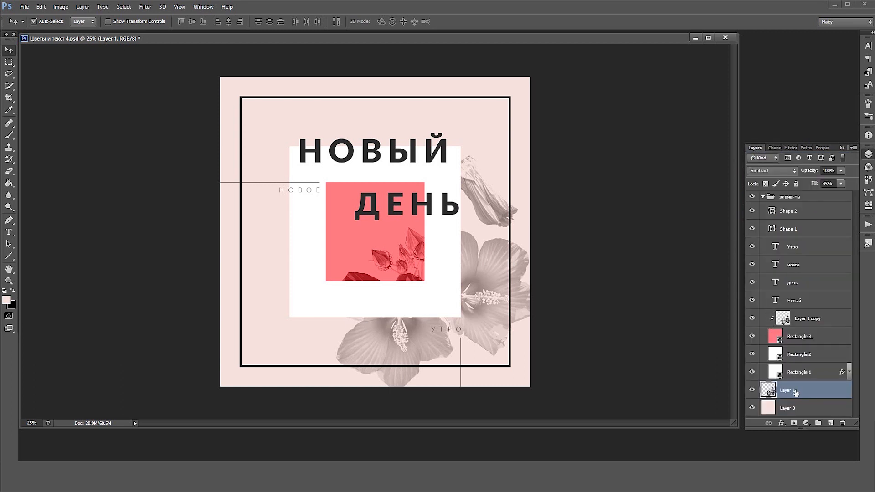
pyautogui.keyDown('shift'); pyautogui.click(794, 409); pyautogui.keyUp('shift')
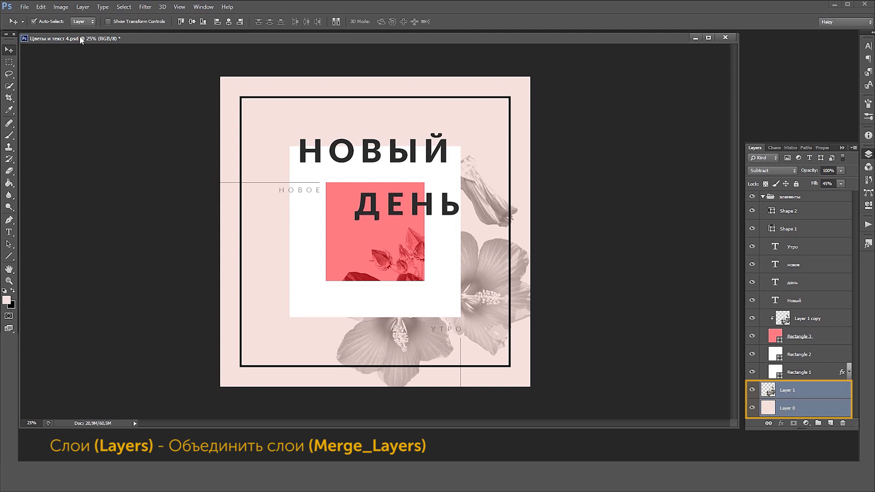
pyautogui.click(82, 7)
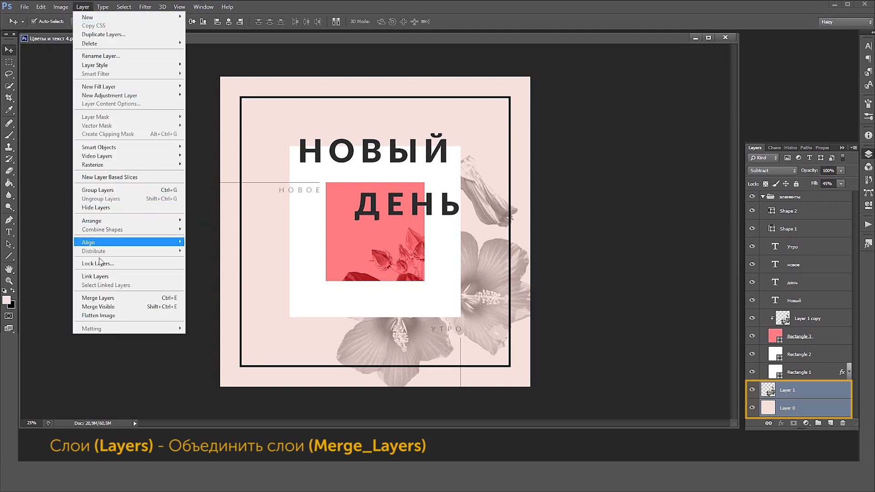
pyautogui.click(102, 299)
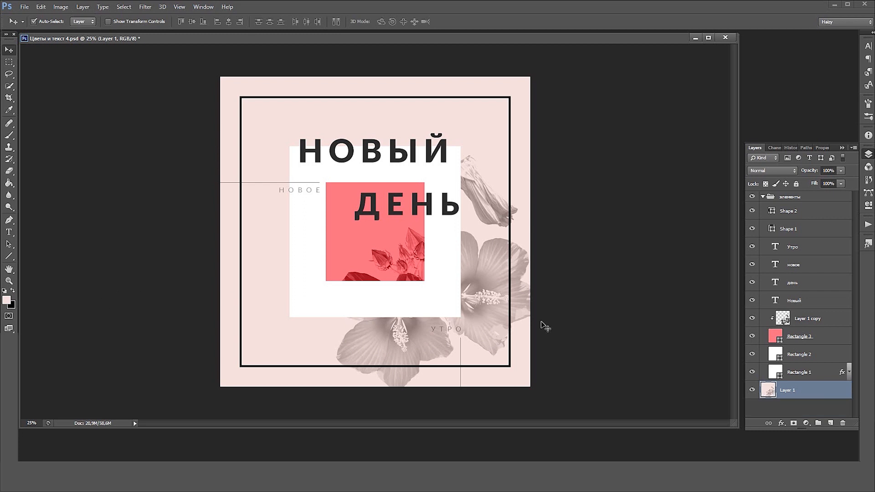
# Load the Alpha 1 channel as a selection around the flowers
pyautogui.click(773, 148)
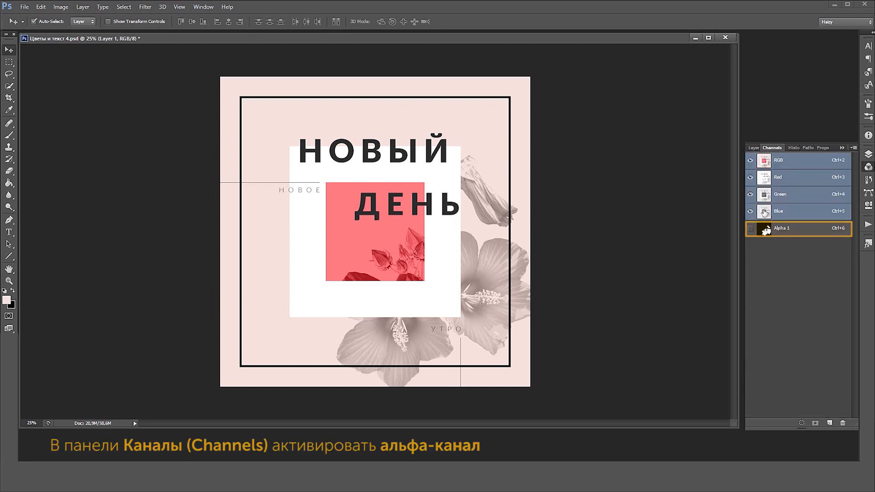
pyautogui.click(796, 232)
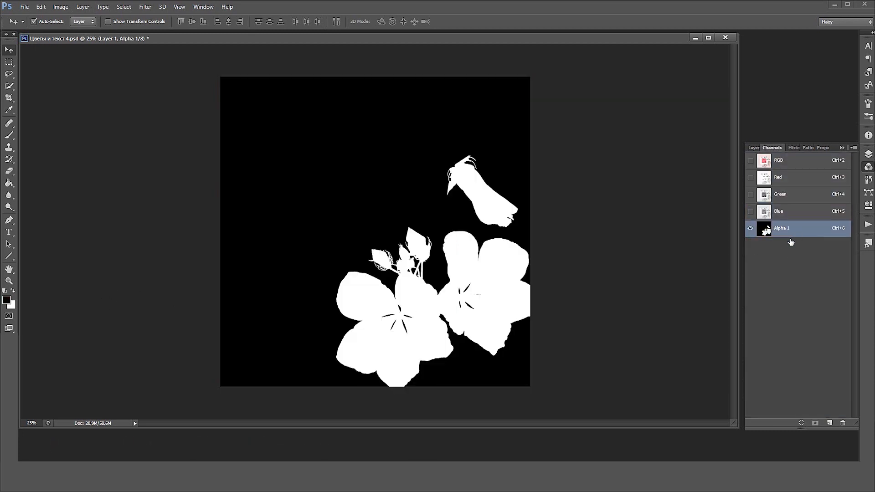
pyautogui.click(801, 424)
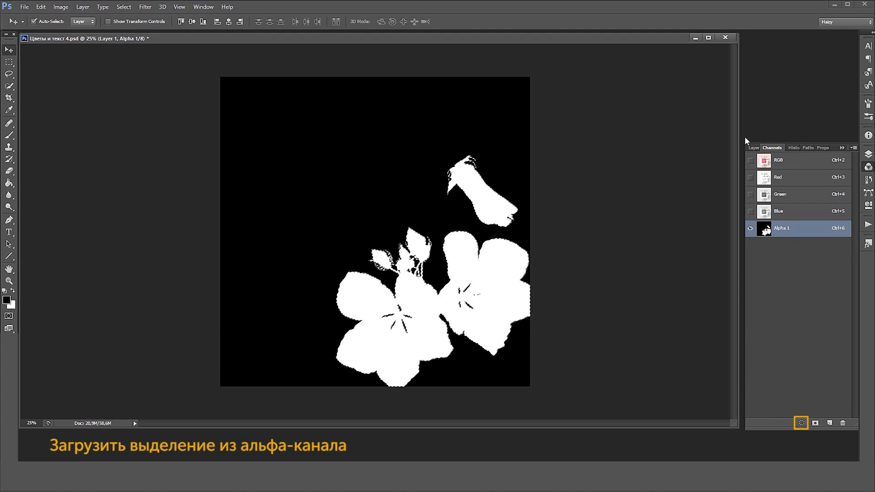
# Copy the selected flowers from Layer 1 to a new layer between Rectangle 2 and Rectangle 3, blended as Pin Light
pyautogui.click(753, 148)
pyautogui.click(791, 391)
pyautogui.hotkey('ctrl', 'j')
pyautogui.moveTo(791, 391); pyautogui.dragTo(793, 346)
pyautogui.click(771, 170)
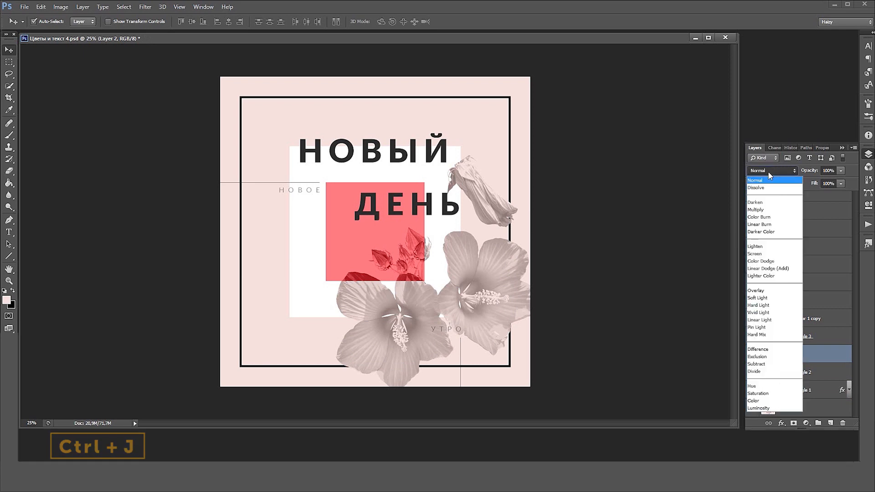
pyautogui.click(766, 302)
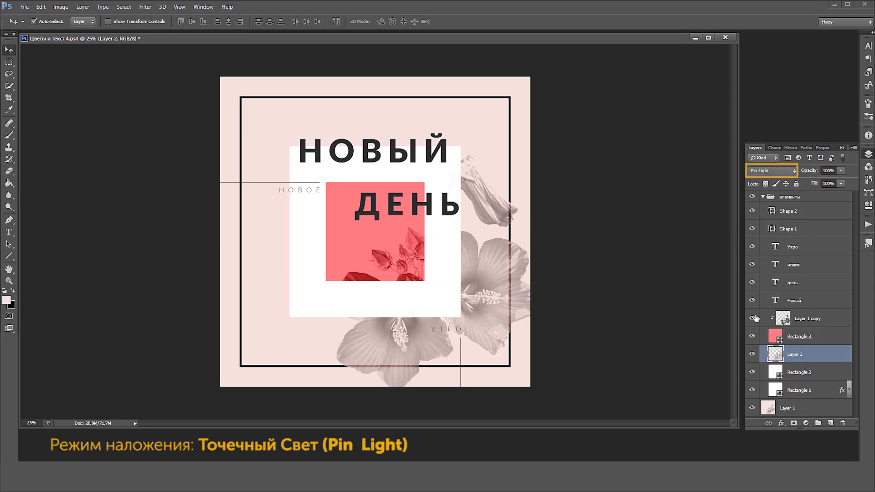
# Apply Levels to Layer 2 with black input 101 and midtones 1,06, and set its fill to 55%
pyautogui.hotkey('ctrl', 'l')
pyautogui.moveTo(579, 190); pyautogui.dragTo(622, 191)
pyautogui.moveTo(659, 190); pyautogui.dragTo(657, 189)
pyautogui.moveTo(622, 190); pyautogui.dragTo(625, 191)
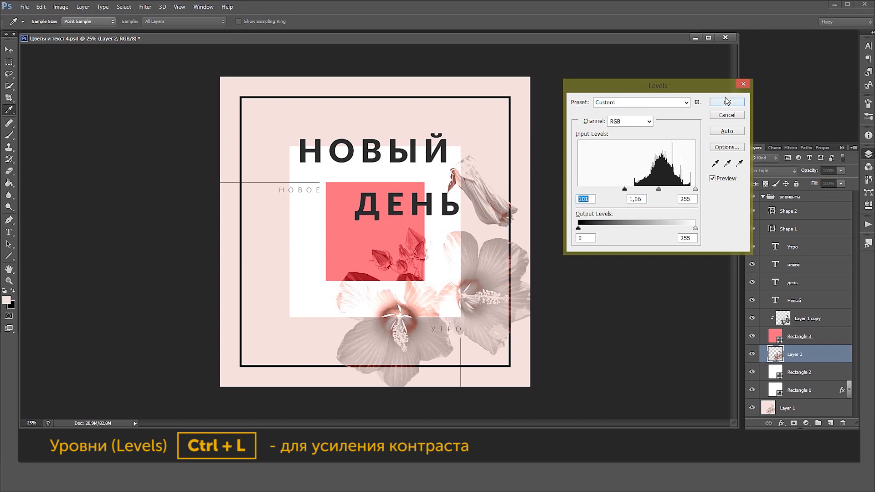
pyautogui.click(727, 102)
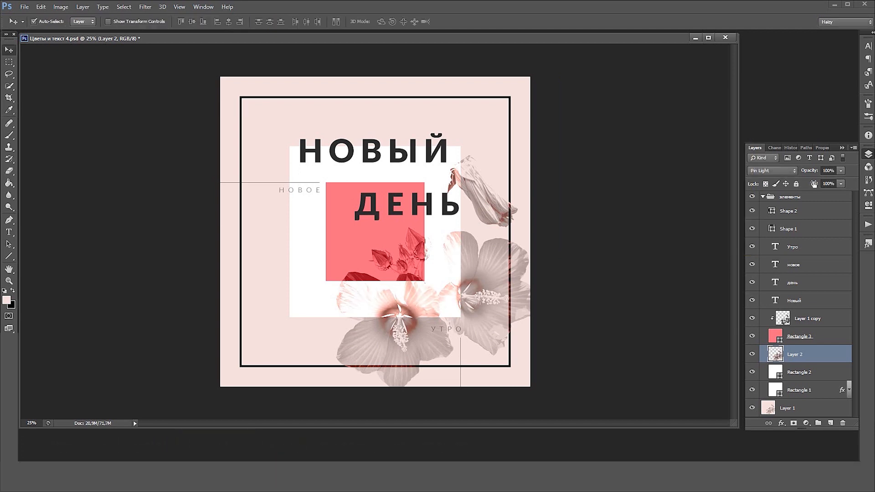
pyautogui.click(841, 184)
pyautogui.moveTo(848, 193); pyautogui.dragTo(831, 193)
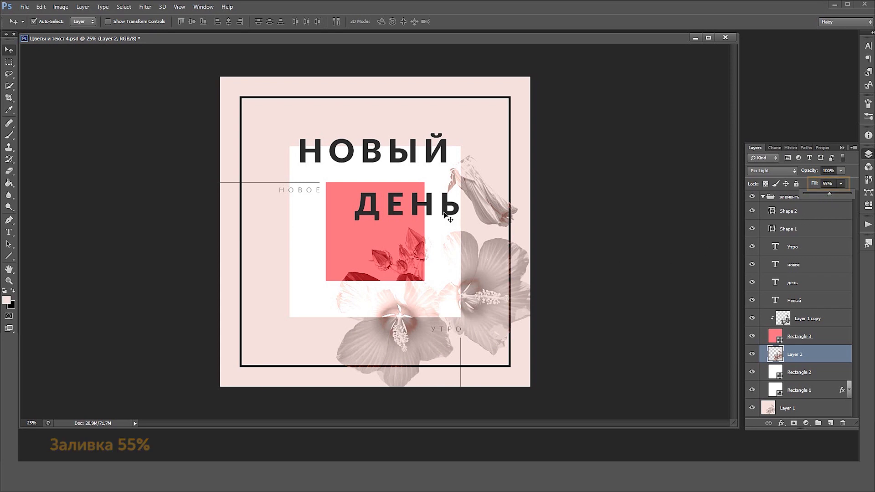
# Select the white square's outline, erase Layer 2's excess petal and bud parts inside it with a soft 100 px eraser, and deselect
pyautogui.click(453, 175)
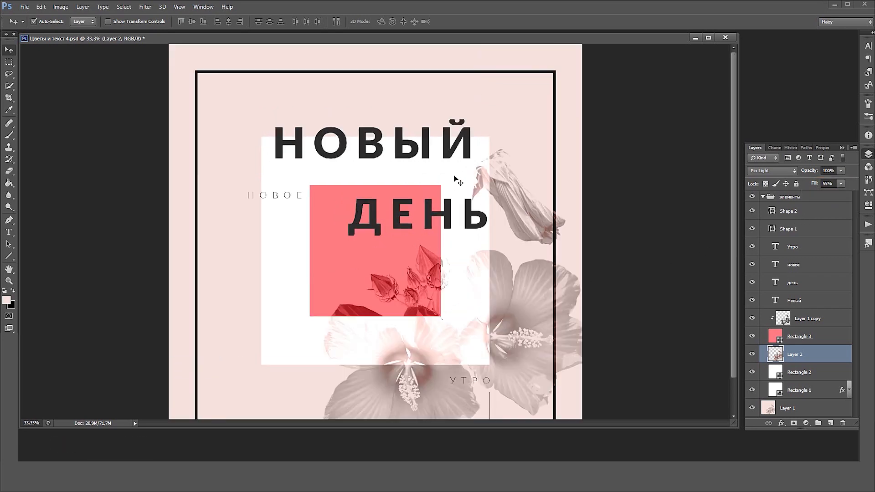
pyautogui.press('e')
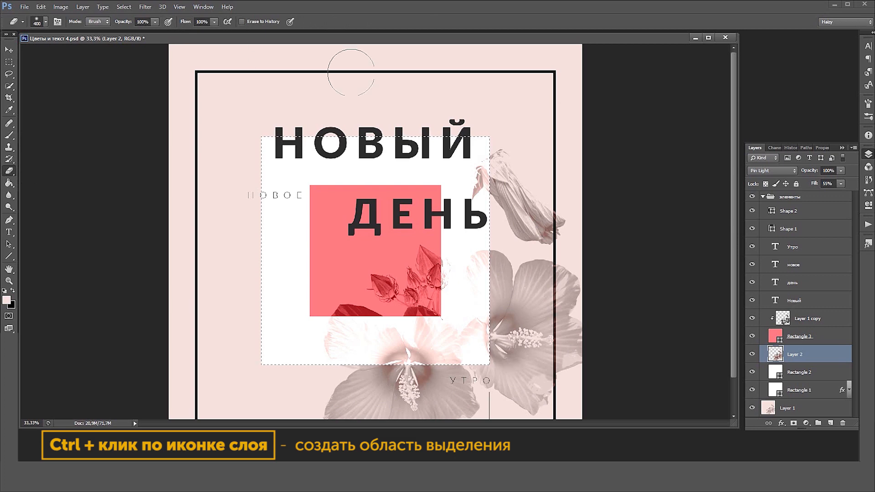
pyautogui.press('[')
pyautogui.press('[')
pyautogui.press('[')
pyautogui.press('[')
pyautogui.press('[')
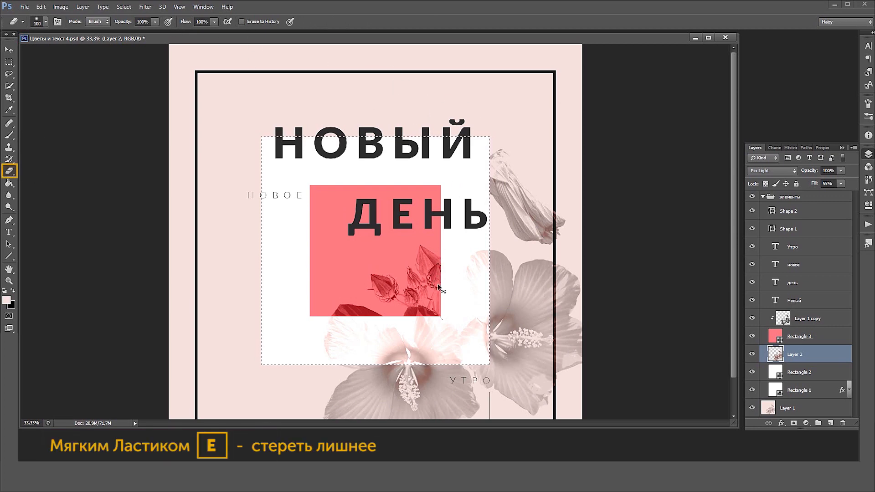
pyautogui.hotkey('ctrl', 'd')
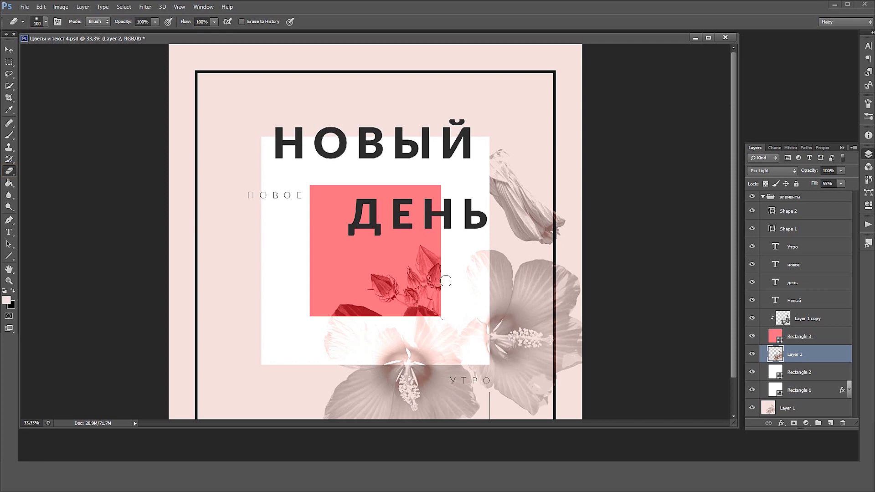
# Link Layer 1 copy with Layer 2 and collapse the "элементы" group
pyautogui.keyDown('ctrl'); pyautogui.click(821, 319); pyautogui.keyUp('ctrl')
pyautogui.click(768, 424)
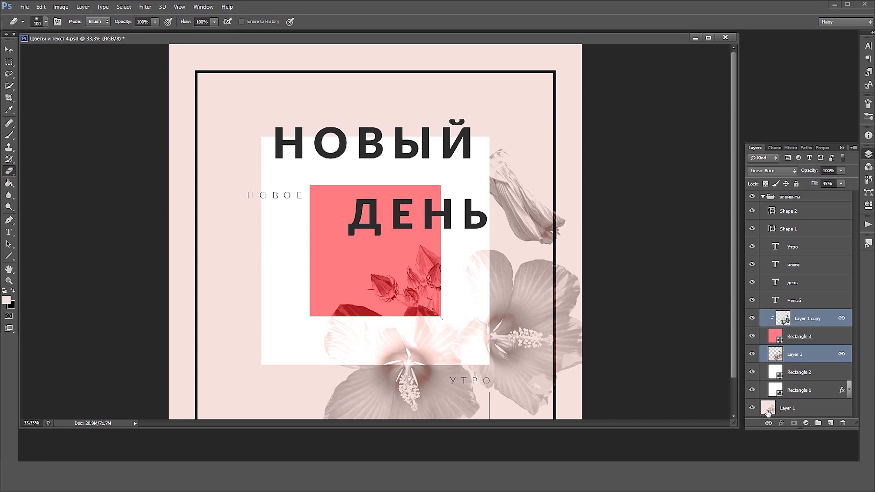
pyautogui.keyDown('alt'); pyautogui.click(542, 352); pyautogui.keyUp('alt')
pyautogui.click(796, 211)
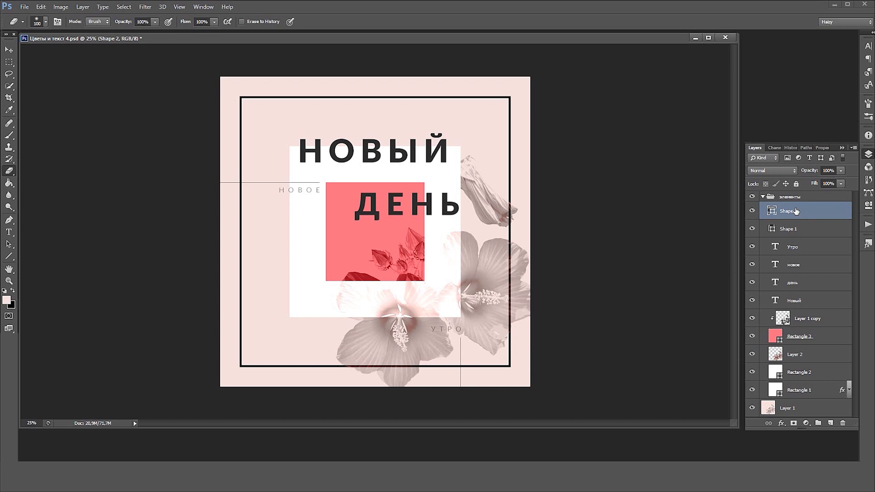
pyautogui.click(764, 197)
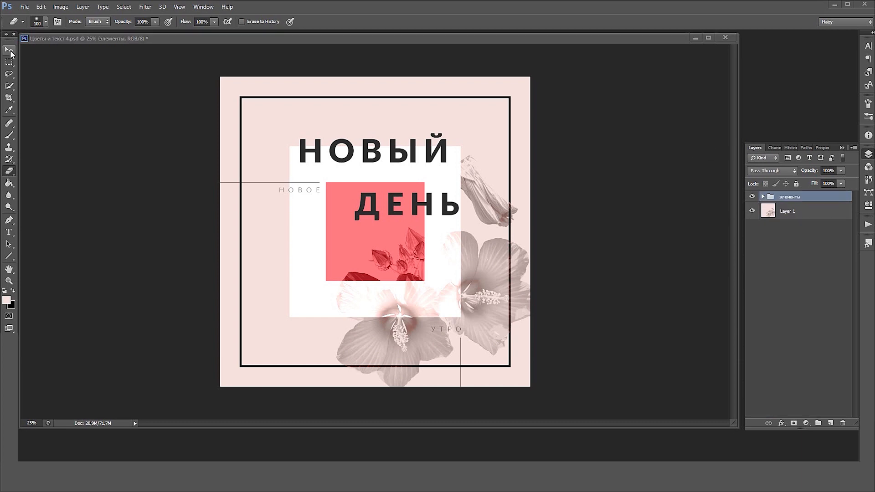
pyautogui.press('v')
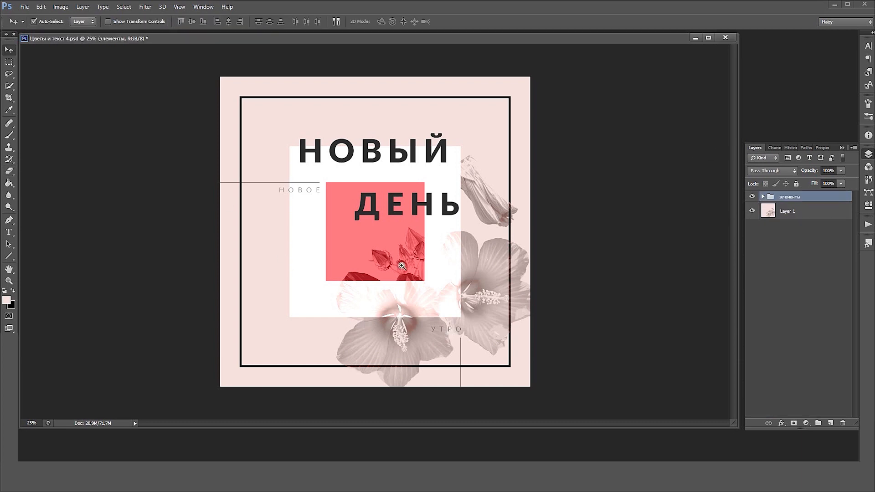
pyautogui.keyDown('ctrl'); pyautogui.click(308, 189); pyautogui.keyUp('ctrl')
pyautogui.keyDown('ctrl'); pyautogui.click(299, 191); pyautogui.keyUp('ctrl')
pyautogui.keyDown('alt'); pyautogui.click(299, 191); pyautogui.keyUp('alt')
pyautogui.click(300, 191)
pyautogui.hotkey('ctrl', 't')
pyautogui.moveTo(245, 198); pyautogui.dragTo(235, 200)
pyautogui.press('Return')
pyautogui.hotkey('ctrl', 'z')
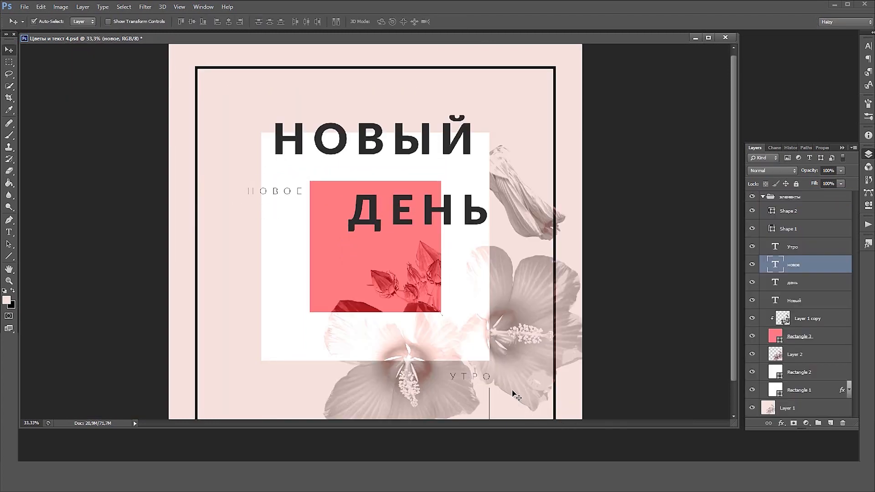
# Move the word "Утро" just below the coral square's lower right corner and place the thin vertical line Shape 1 beneath it
pyautogui.moveTo(507, 369); pyautogui.dragTo(422, 301)
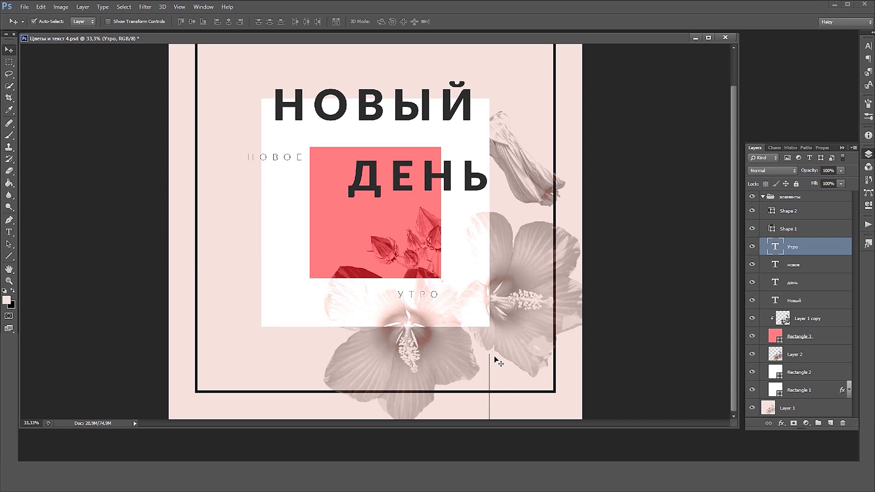
pyautogui.moveTo(488, 363); pyautogui.dragTo(438, 319)
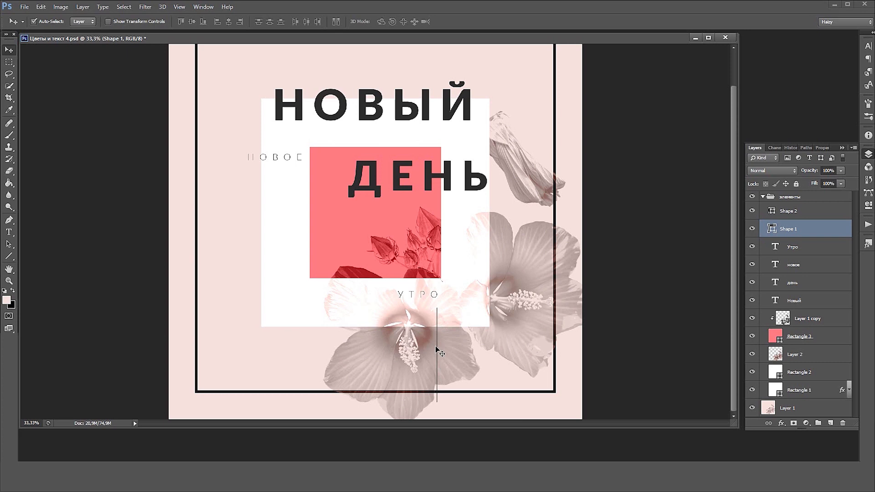
# Stretch the vertical line Shape 1 downward to the bottom edge of the canvas
pyautogui.hotkey('ctrl', 't')
pyautogui.scroll(5, 439, 401)
pyautogui.moveTo(471, 265); pyautogui.dragTo(471, 458)
pyautogui.press('Return')
pyautogui.scroll(-5, 483, 224)
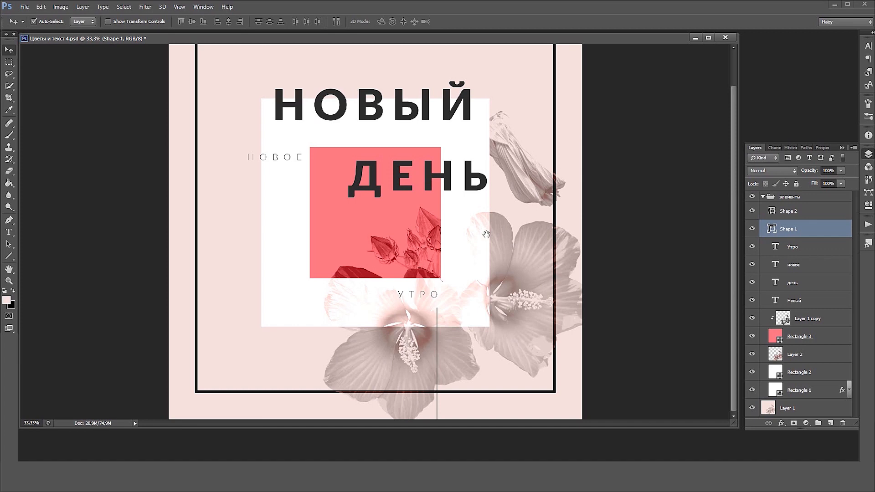
pyautogui.moveTo(490, 203); pyautogui.dragTo(490, 226)
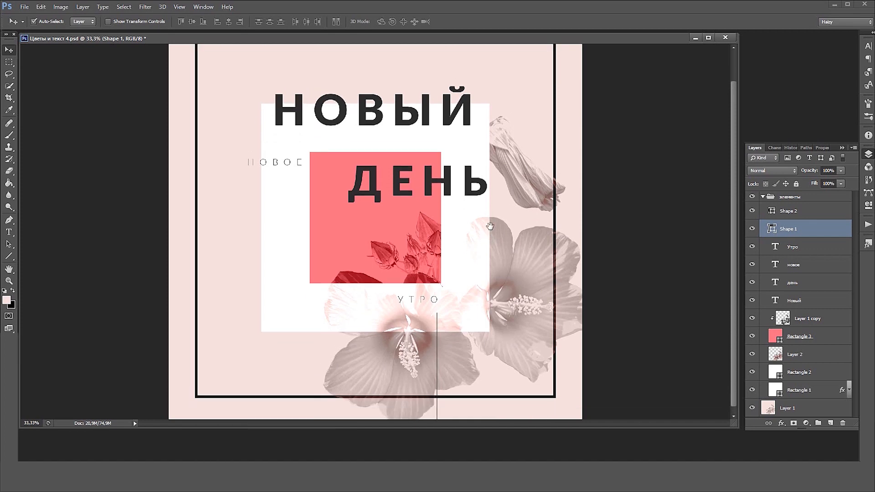
pyautogui.scroll(-1, 545, 231)
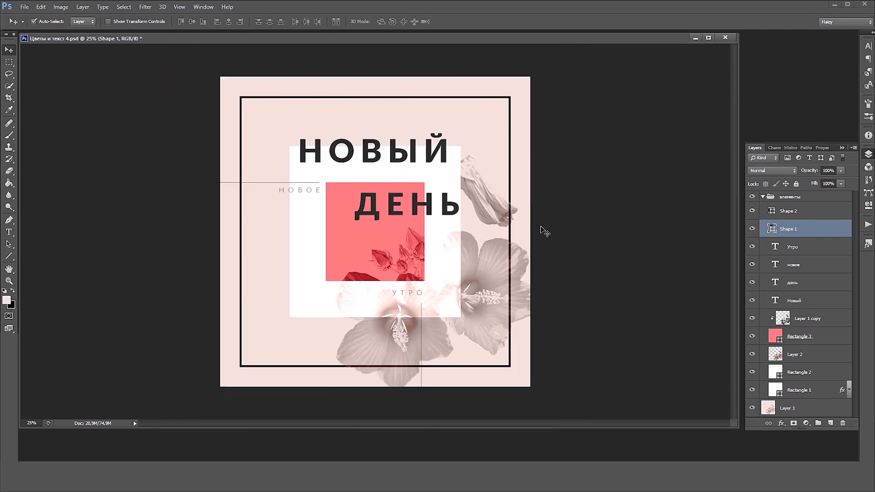
# Collapse the "элементы" group and lock it completely
pyautogui.click(764, 197)
pyautogui.click(780, 198)
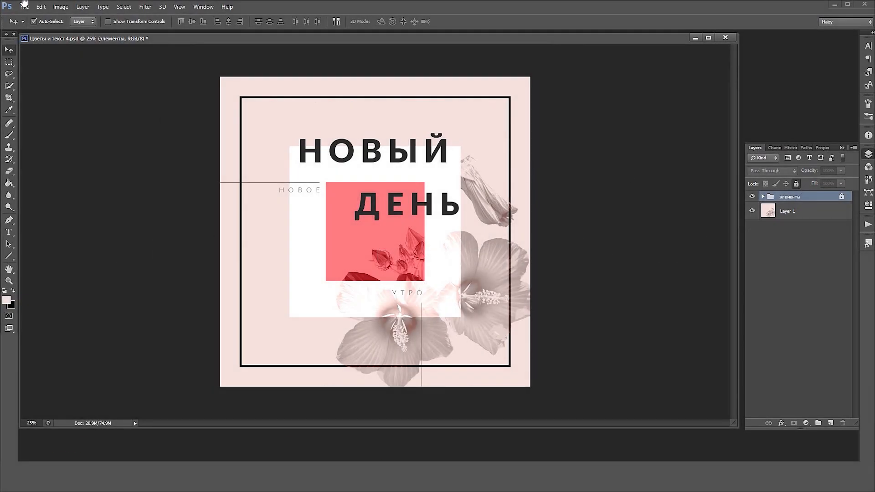
# Open the source image "текстура" and bring it into the working document as a layer covering the whole canvas
pyautogui.click(24, 7)
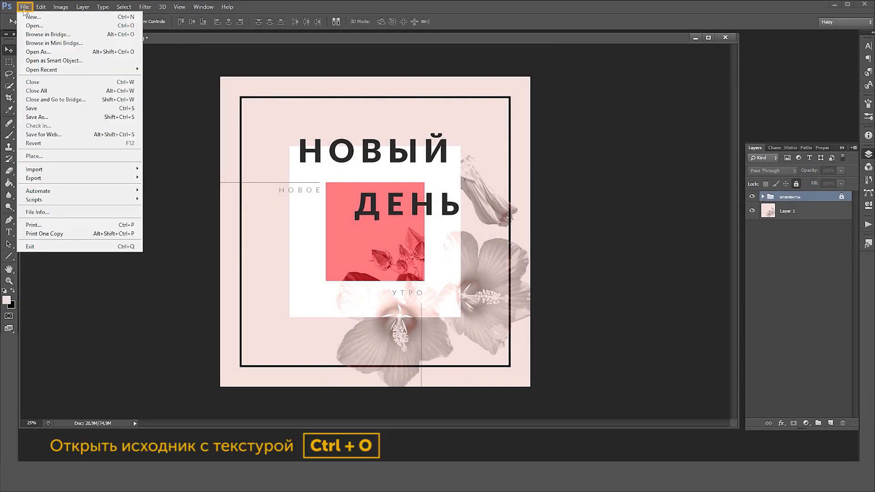
pyautogui.click(32, 23)
pyautogui.click(437, 124)
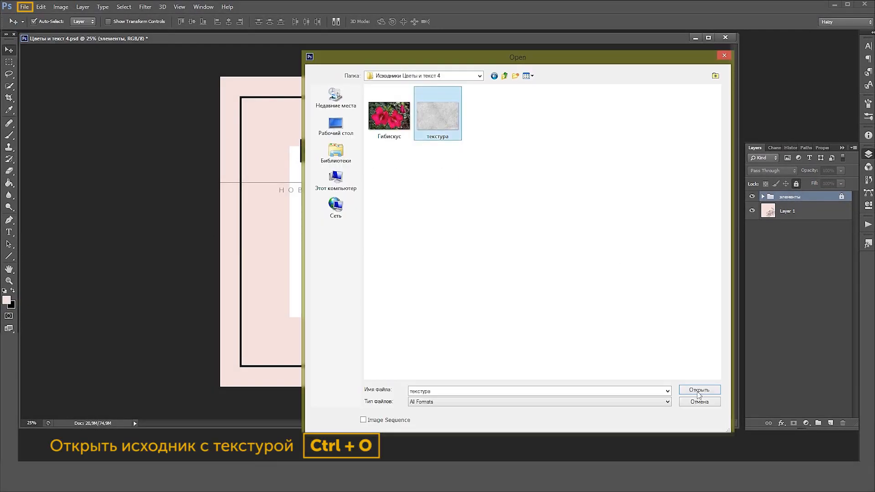
pyautogui.click(699, 390)
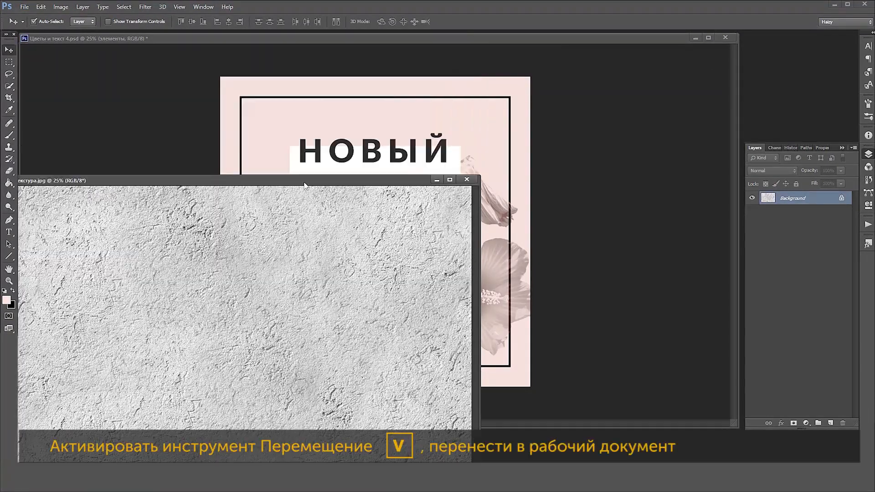
pyautogui.moveTo(343, 274); pyautogui.dragTo(395, 135)
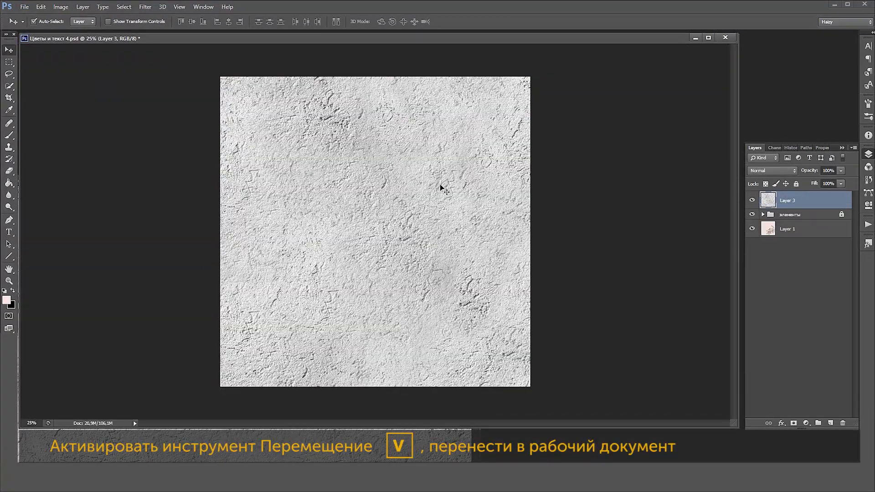
pyautogui.moveTo(459, 187); pyautogui.dragTo(447, 182)
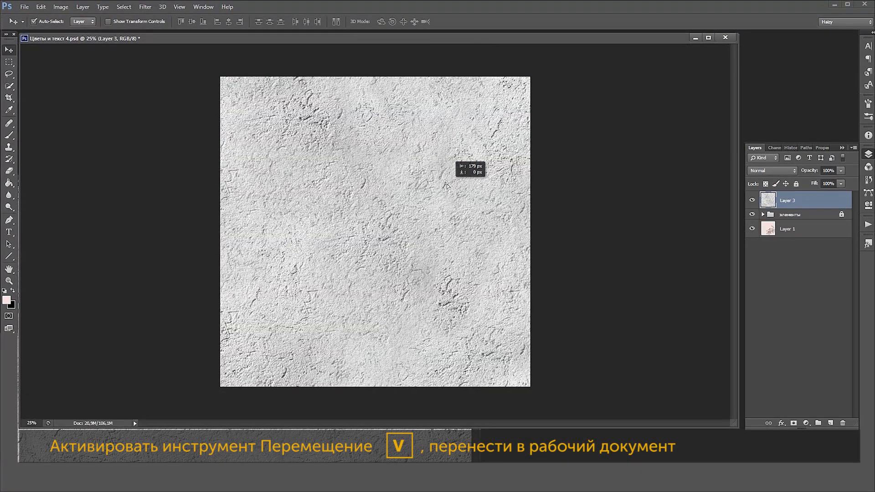
# Load the texture's RGB composite channel as a selection, save it as a new alpha channel and invert that channel
pyautogui.click(773, 147)
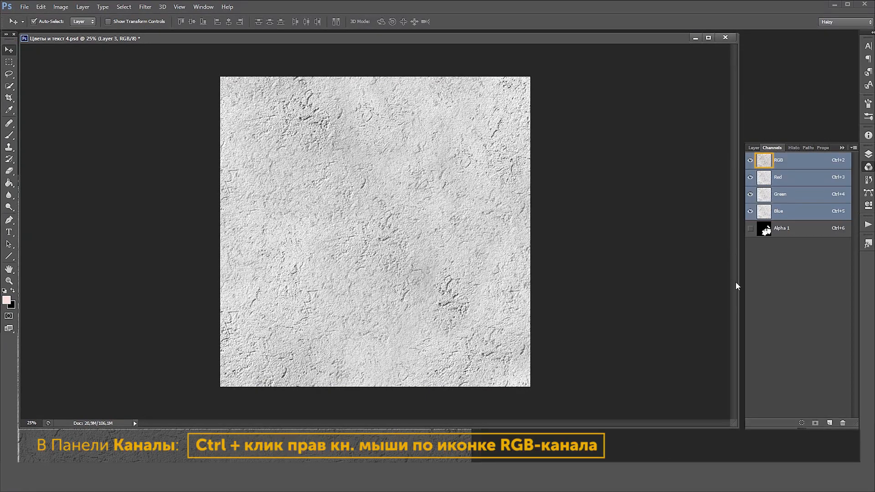
pyautogui.keyDown('ctrl'); pyautogui.click(765, 160); pyautogui.keyUp('ctrl')
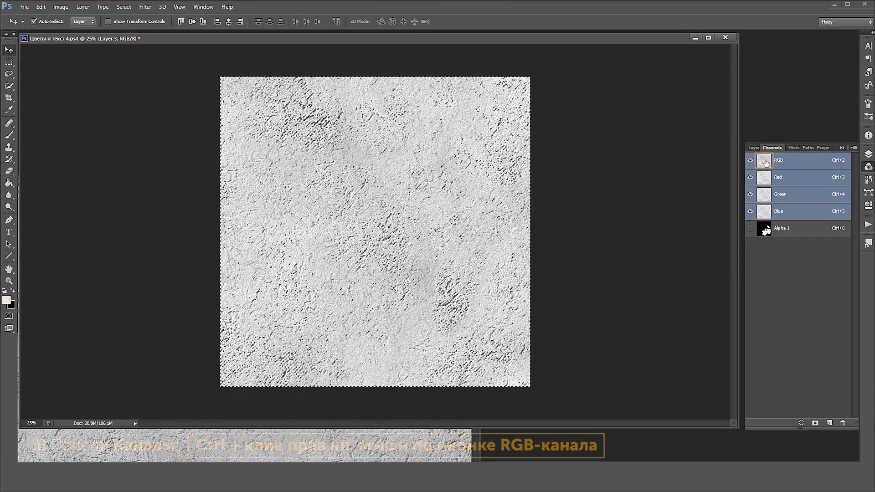
pyautogui.click(817, 424)
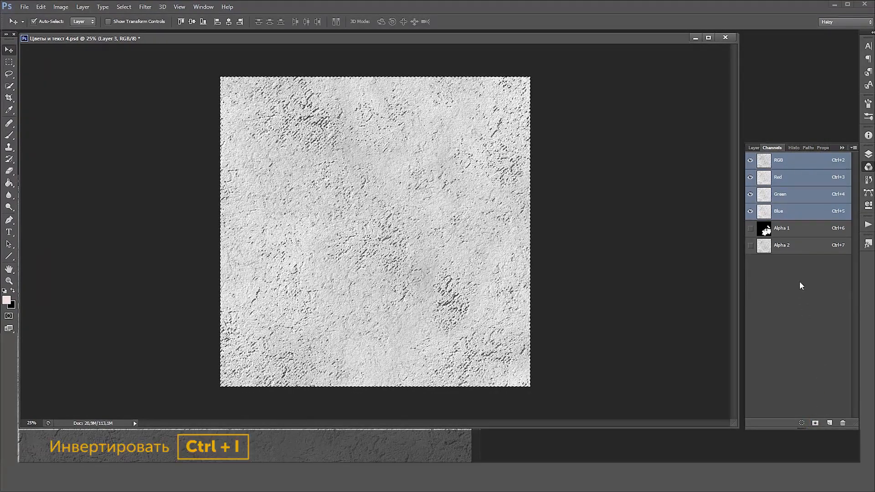
pyautogui.click(795, 246)
pyautogui.hotkey('ctrl', 'i')
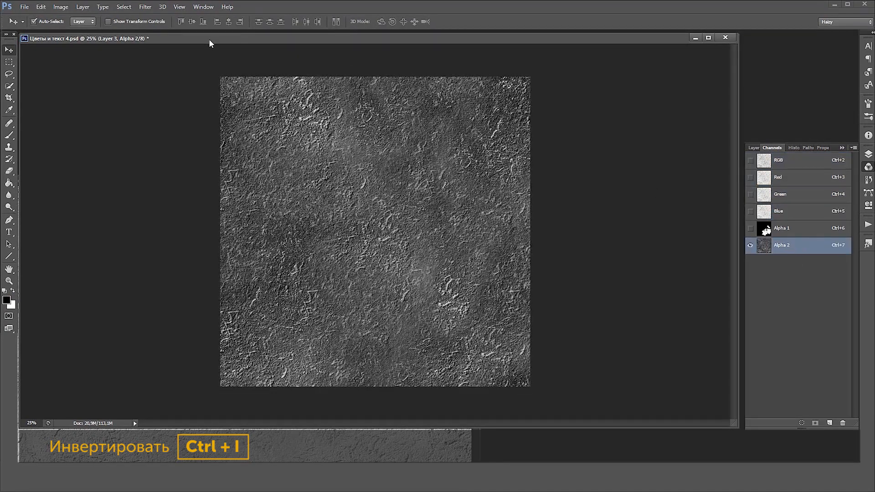
# Strengthen the contrast of the Alpha 2 channel with Levels, setting the white input level to 143
pyautogui.click(61, 7)
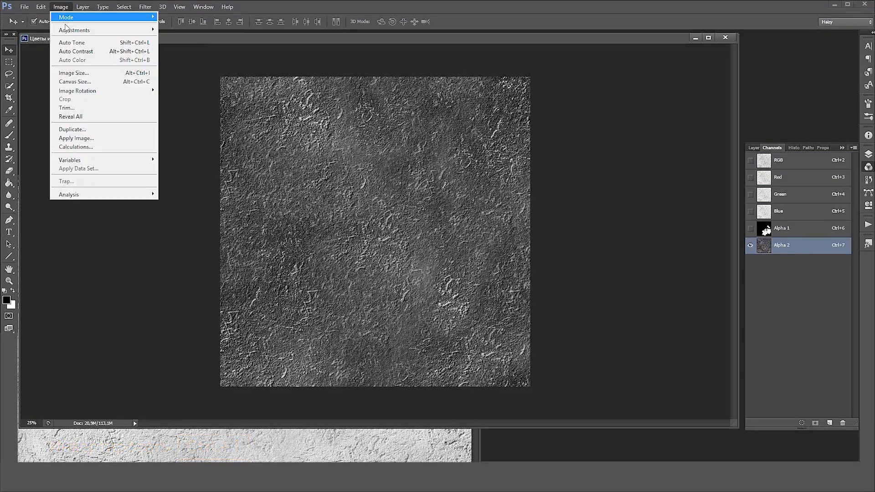
pyautogui.moveTo(75, 30)
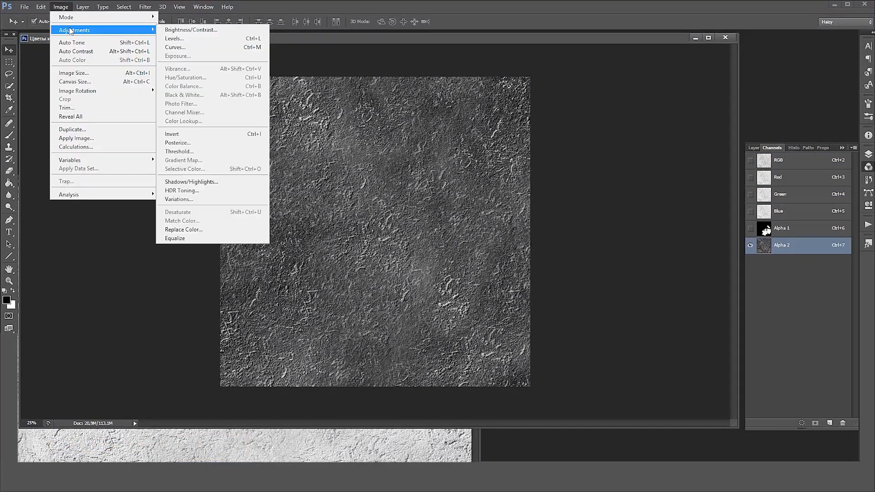
pyautogui.click(171, 39)
pyautogui.moveTo(695, 189); pyautogui.dragTo(644, 189)
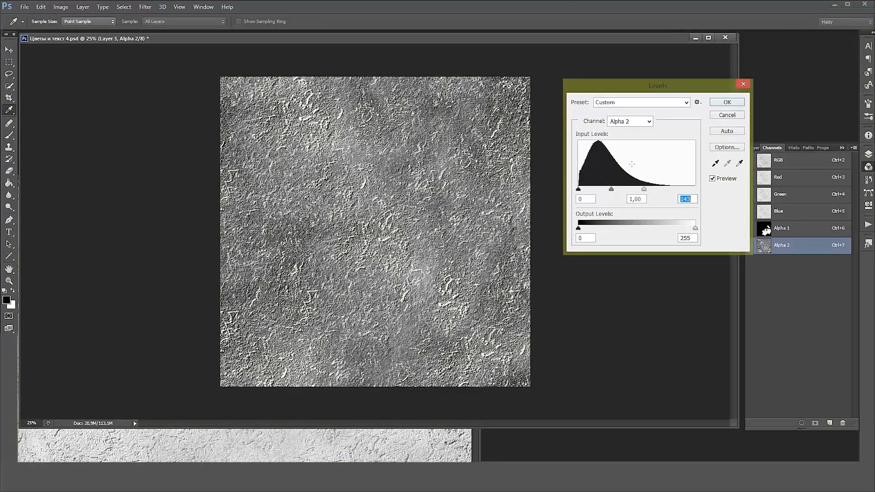
pyautogui.click(739, 102)
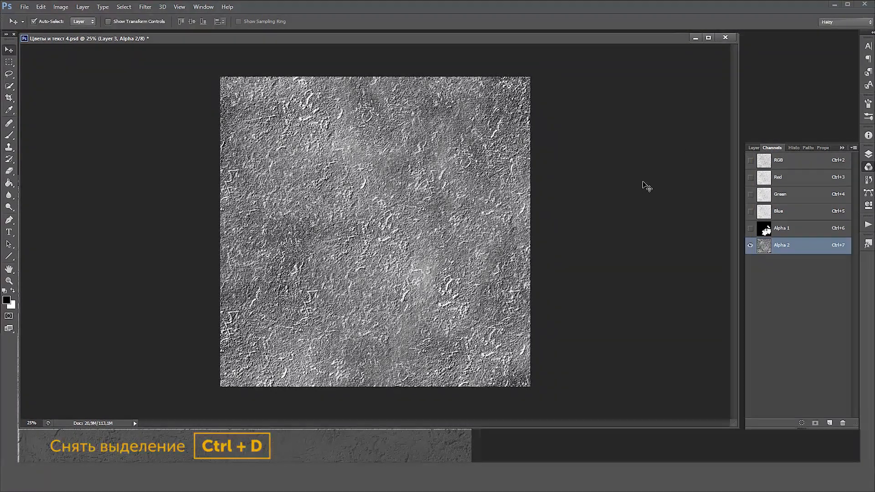
# Return to the RGB composite channel and delete the texture layer Layer 3
pyautogui.click(780, 160)
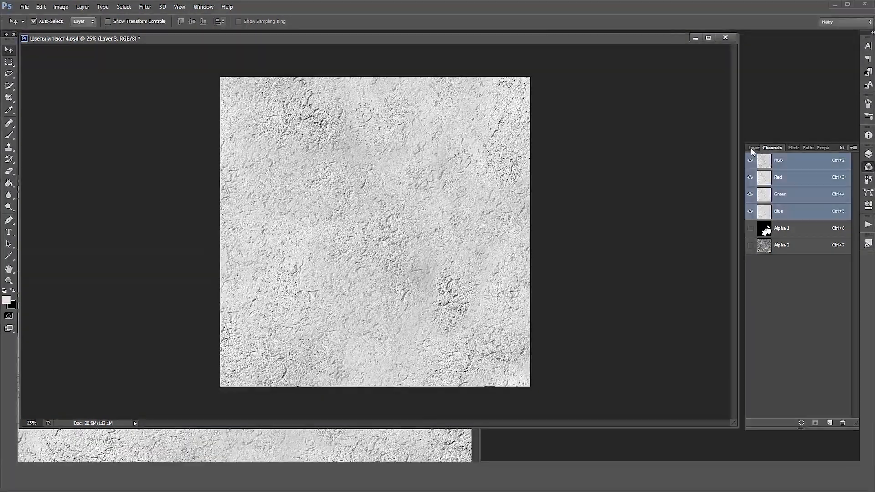
pyautogui.click(754, 148)
pyautogui.moveTo(791, 200); pyautogui.dragTo(843, 423)
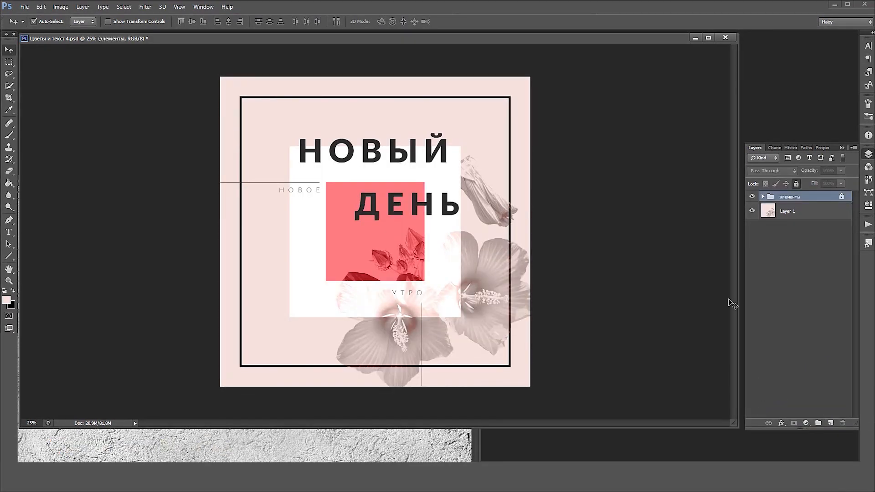
# Unlock and expand the "элементы" group, rasterize the layer style of Rectangle 1 and add a layer mask to it
pyautogui.click(797, 184)
pyautogui.click(763, 197)
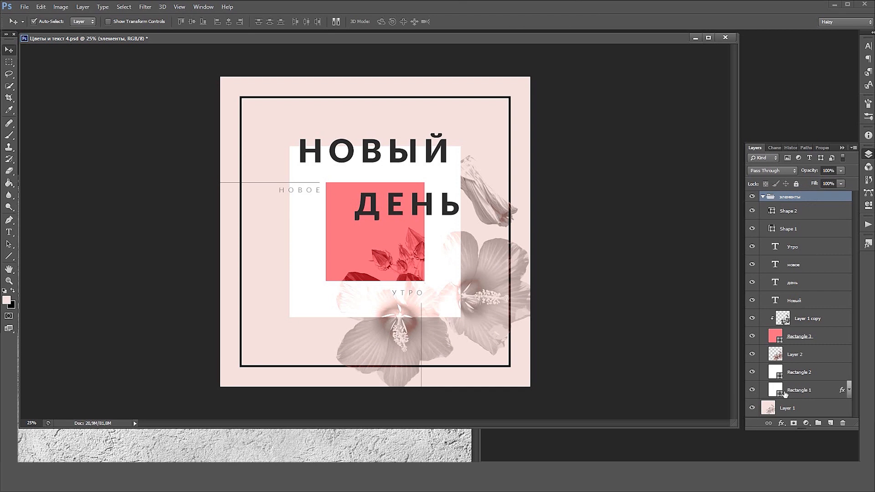
pyautogui.click(785, 393)
pyautogui.rightClick(783, 389)
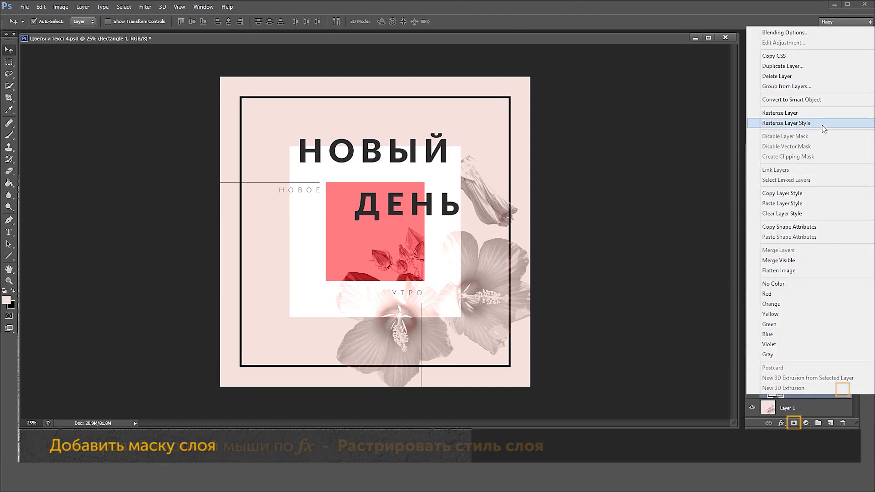
pyautogui.click(794, 123)
pyautogui.click(794, 423)
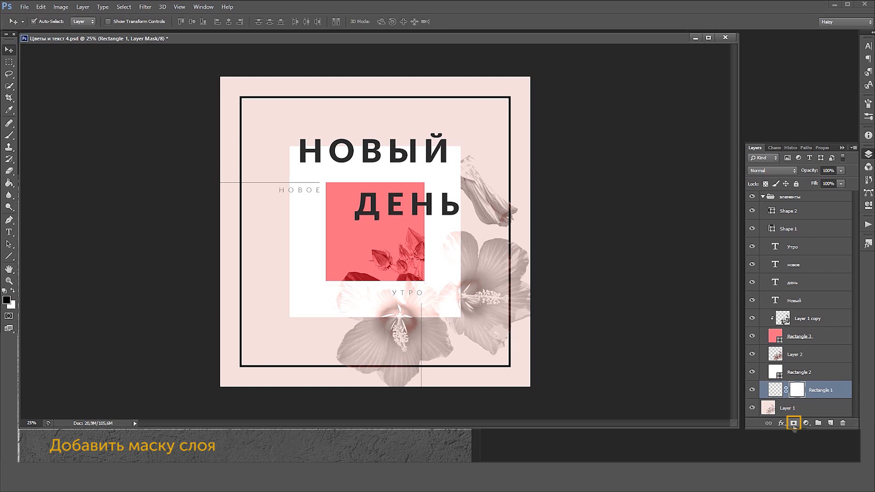
# Load Alpha 2 as a selection, fill it with black on the Rectangle 1 layer mask and deselect
pyautogui.click(775, 147)
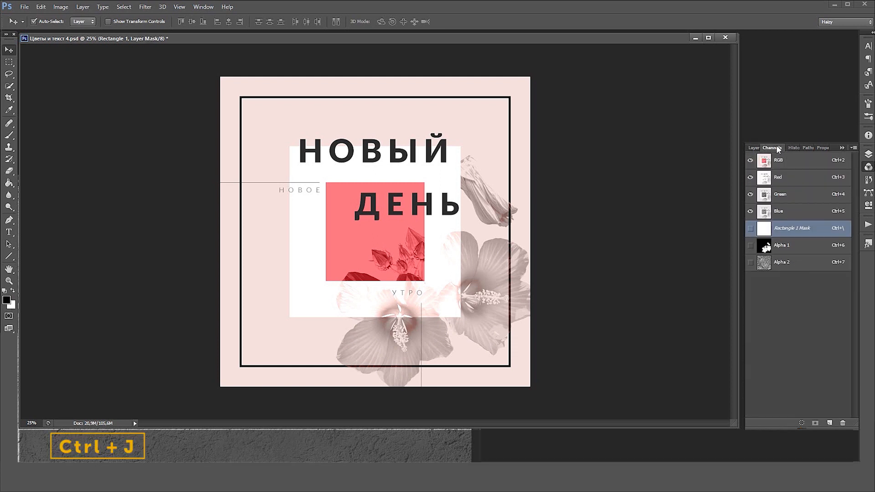
pyautogui.keyDown('ctrl'); pyautogui.click(764, 263); pyautogui.keyUp('ctrl')
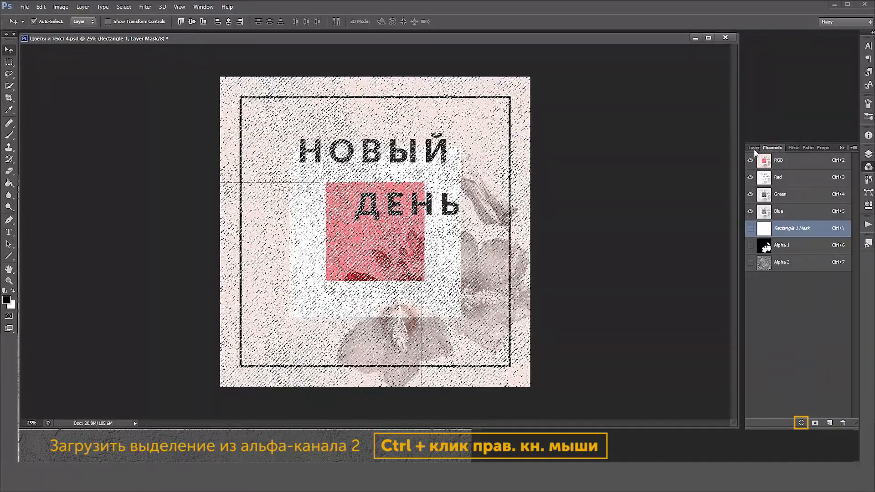
pyautogui.click(754, 148)
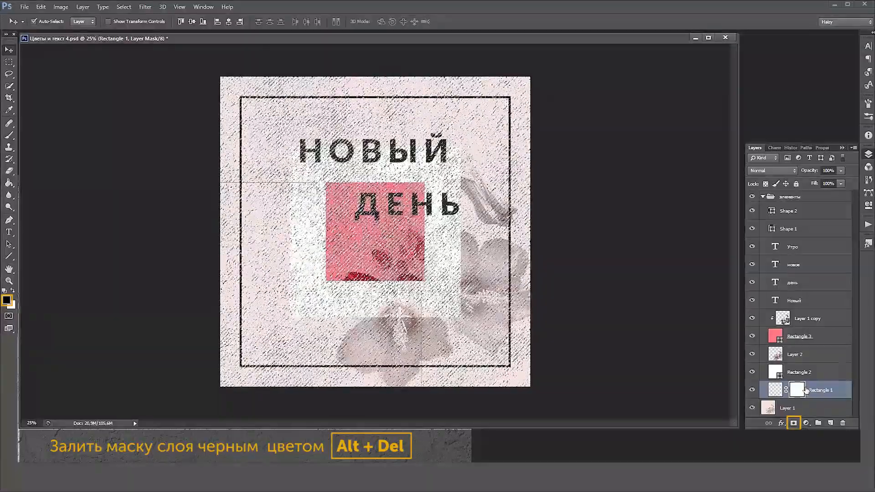
pyautogui.hotkey('alt', 'Delete')
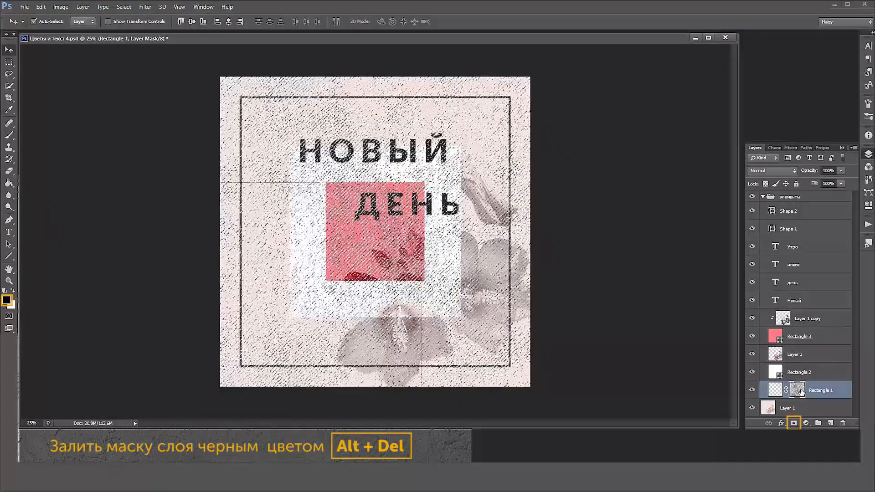
pyautogui.hotkey('ctrl', 'd')
# Check the textured frame up close and set the Fill of the Rectangle 1 layer to 77%
pyautogui.keyDown('ctrl'); pyautogui.click(514, 224); pyautogui.keyUp('ctrl')
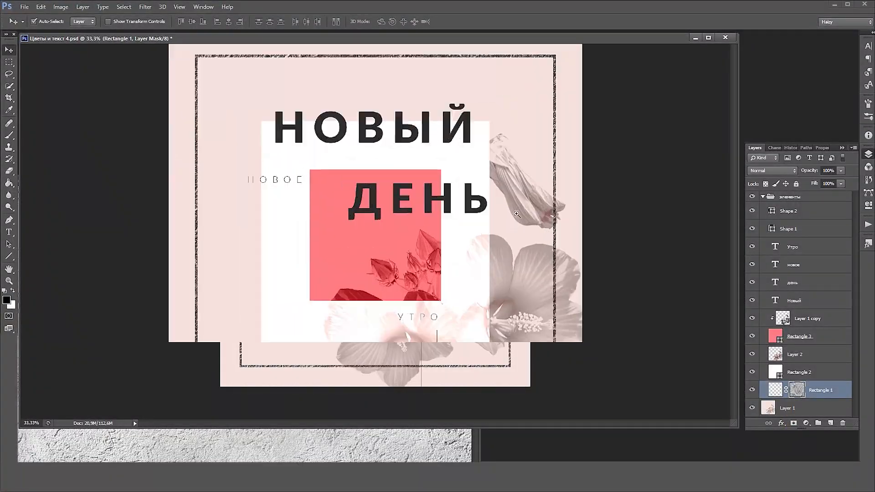
pyautogui.keyDown('ctrl'); pyautogui.click(514, 219); pyautogui.keyUp('ctrl')
pyautogui.keyDown('ctrl'); pyautogui.click(515, 212); pyautogui.keyUp('ctrl')
pyautogui.moveTo(625, 110); pyautogui.dragTo(635, 245)
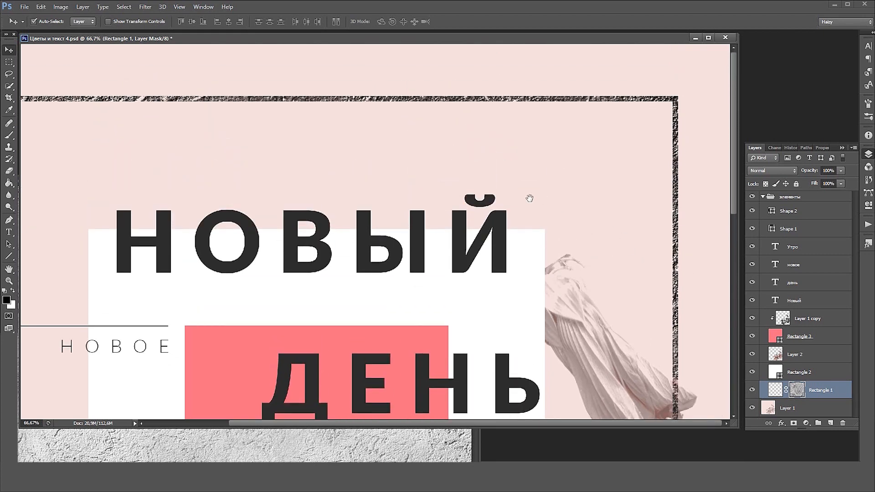
pyautogui.moveTo(403, 222); pyautogui.dragTo(596, 241)
pyautogui.moveTo(483, 316); pyautogui.dragTo(458, 273)
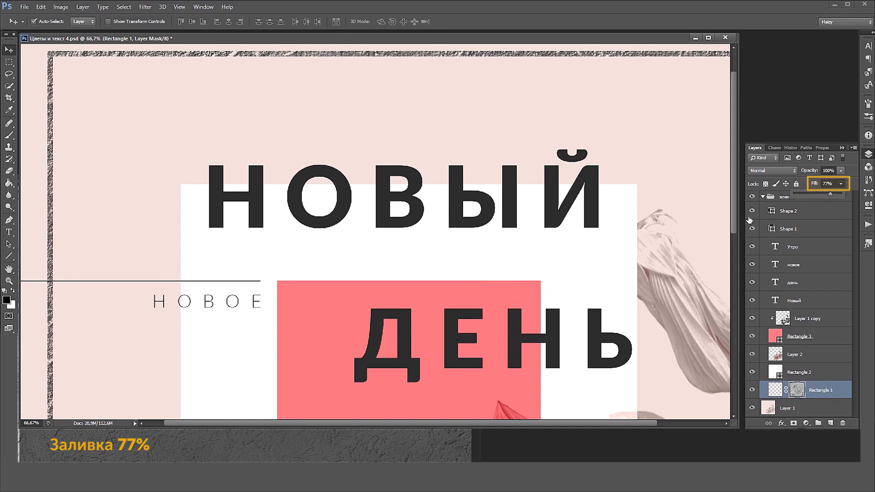
pyautogui.keyDown('alt'); pyautogui.click(593, 277); pyautogui.keyUp('alt')
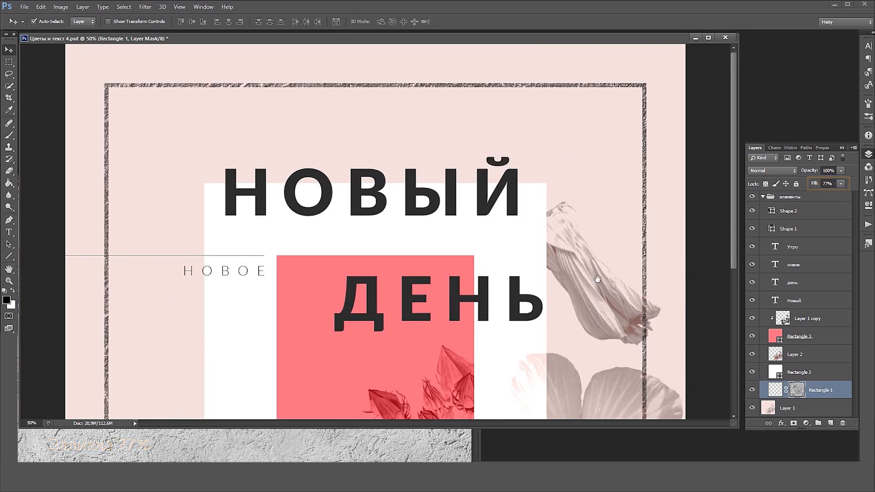
# Display the Rectangle 1 layer mask on its own to examine its texture, and return to the composition
pyautogui.keyDown('alt'); pyautogui.click(798, 390); pyautogui.keyUp('alt')
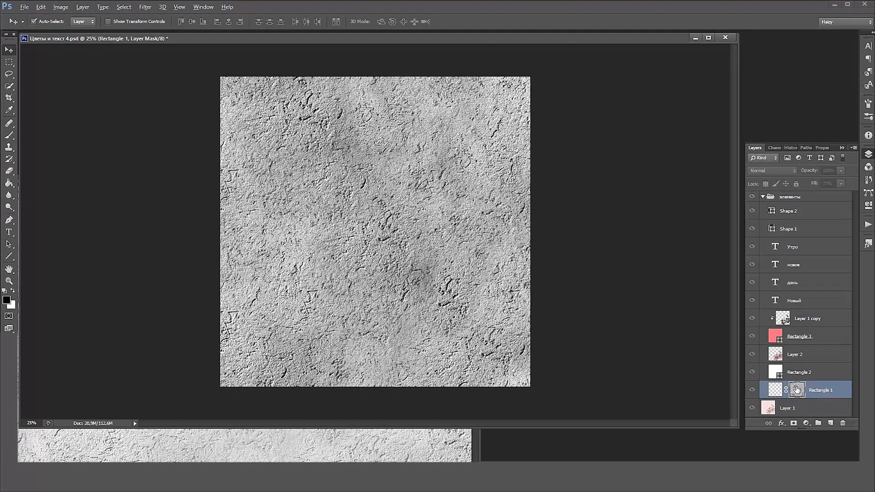
pyautogui.keyDown('alt'); pyautogui.click(797, 389); pyautogui.keyUp('alt')
pyautogui.hotkey('ctrl', '+')
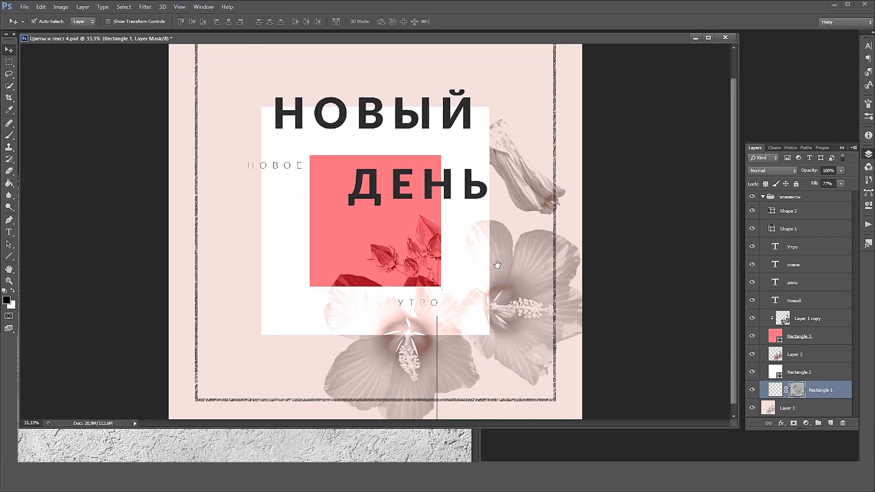
pyautogui.moveTo(520, 249); pyautogui.dragTo(537, 277)
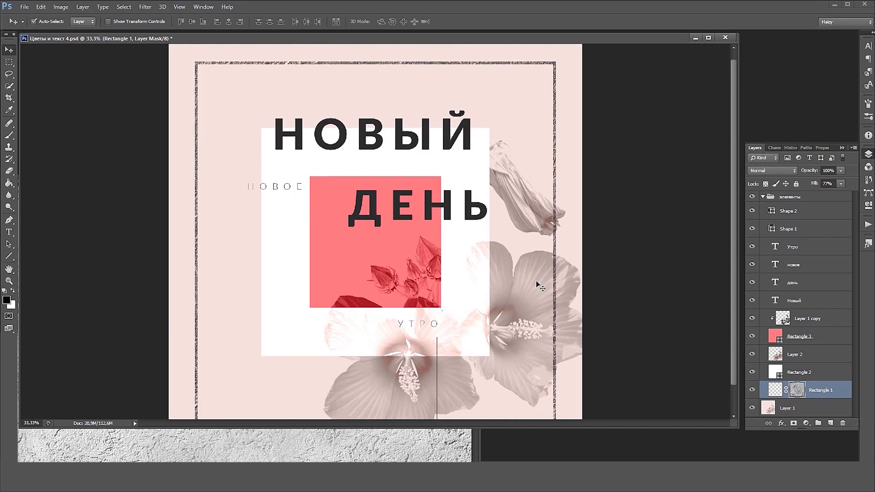
# Close the texture source image
pyautogui.click(454, 452)
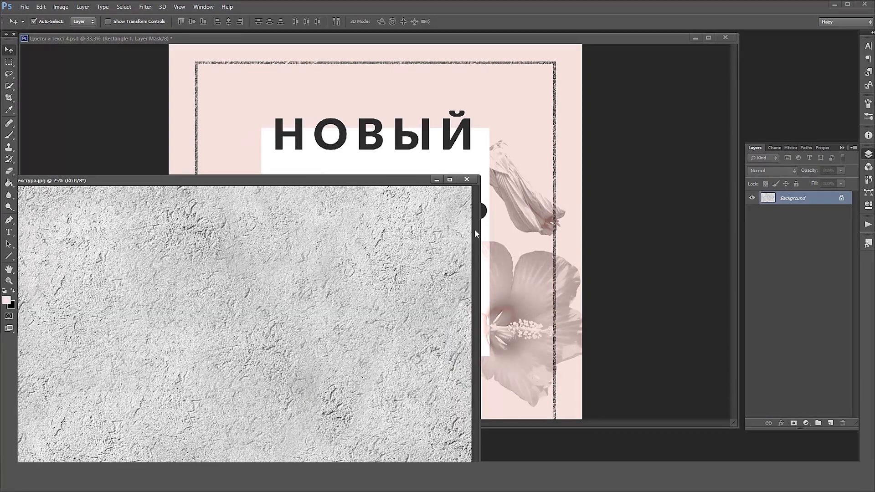
pyautogui.click(468, 179)
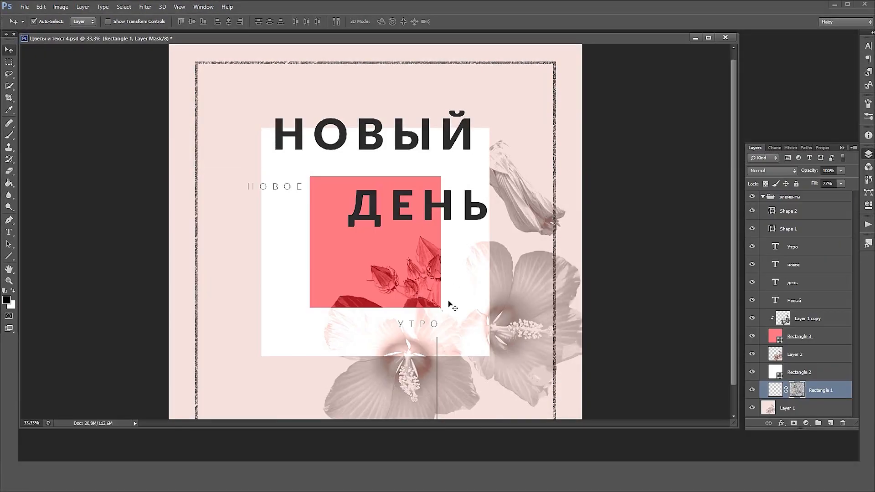
# Duplicate the Alpha 2 channel and invert the copy
pyautogui.click(774, 148)
pyautogui.click(786, 268)
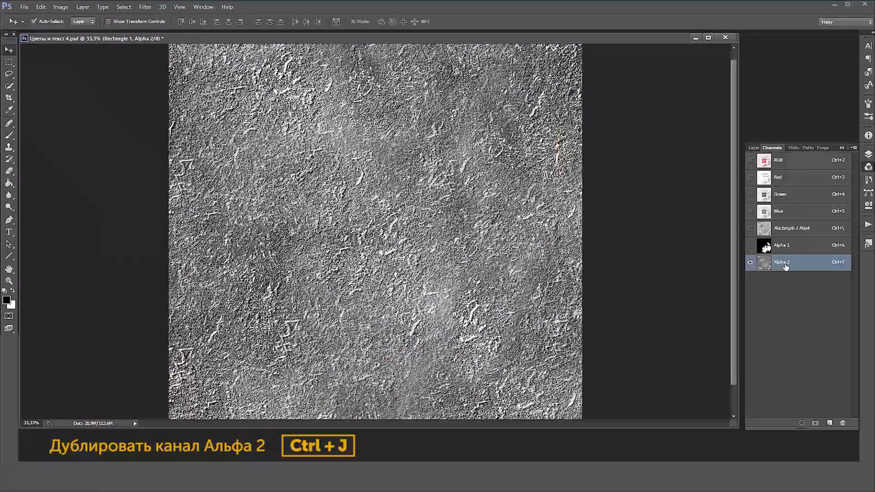
pyautogui.moveTo(786, 268); pyautogui.dragTo(828, 423)
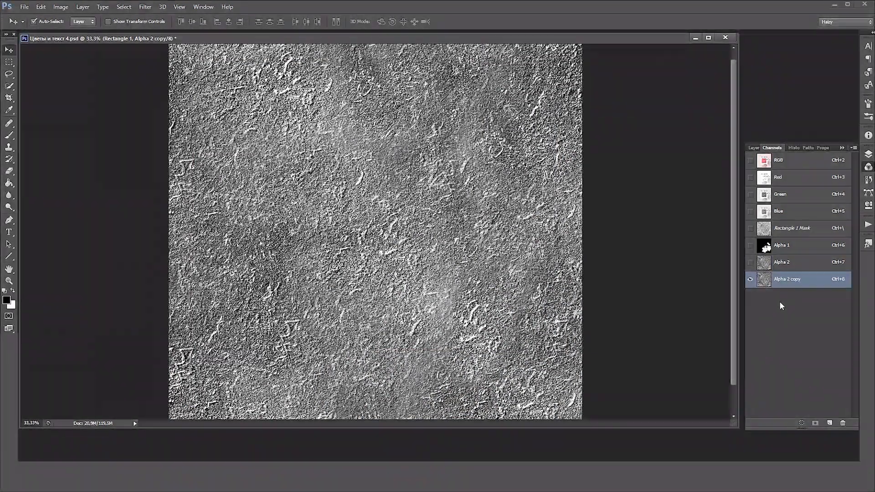
pyautogui.click(60, 6)
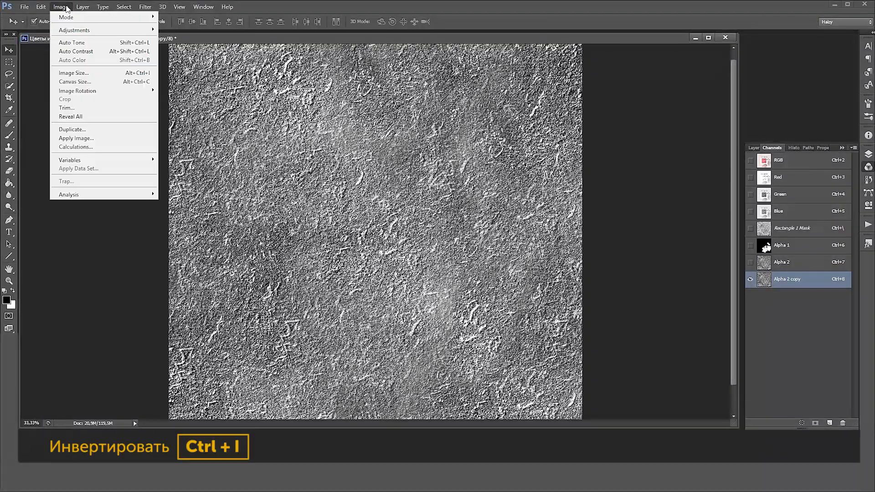
pyautogui.moveTo(74, 30)
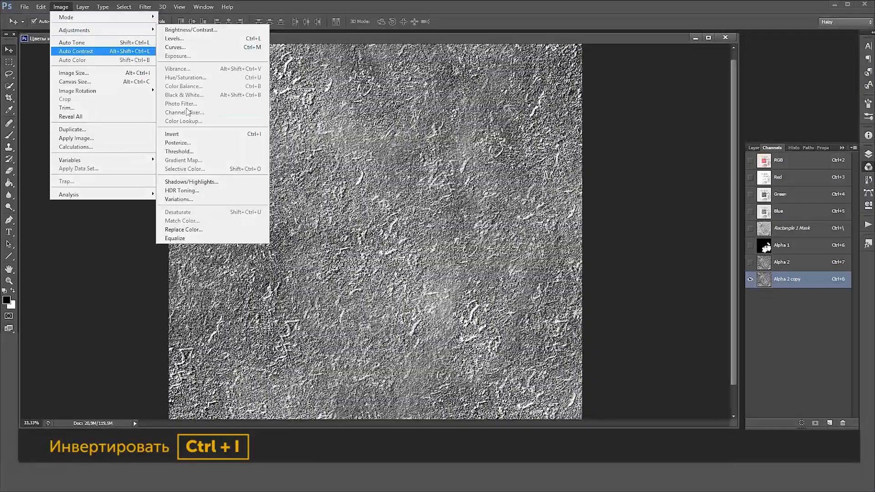
pyautogui.click(191, 134)
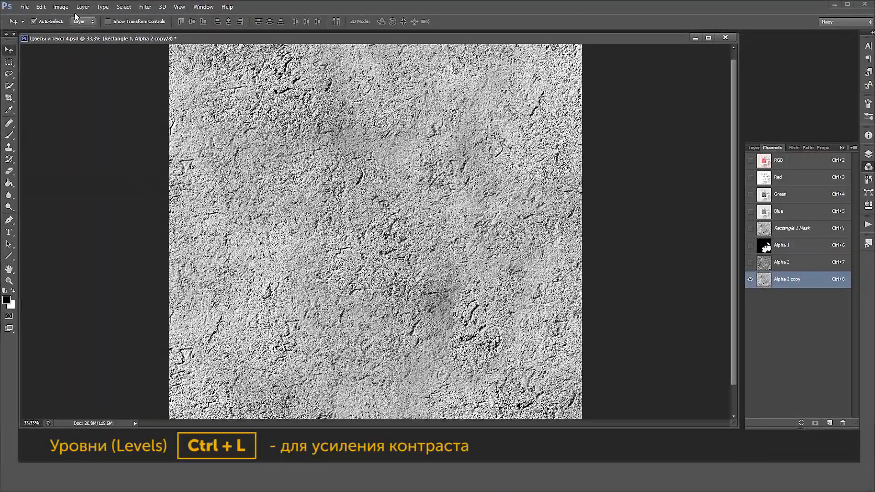
# Darken the Alpha 2 copy channel with a Levels adjustment, raising the black input level to 234
pyautogui.click(68, 7)
pyautogui.moveTo(75, 29)
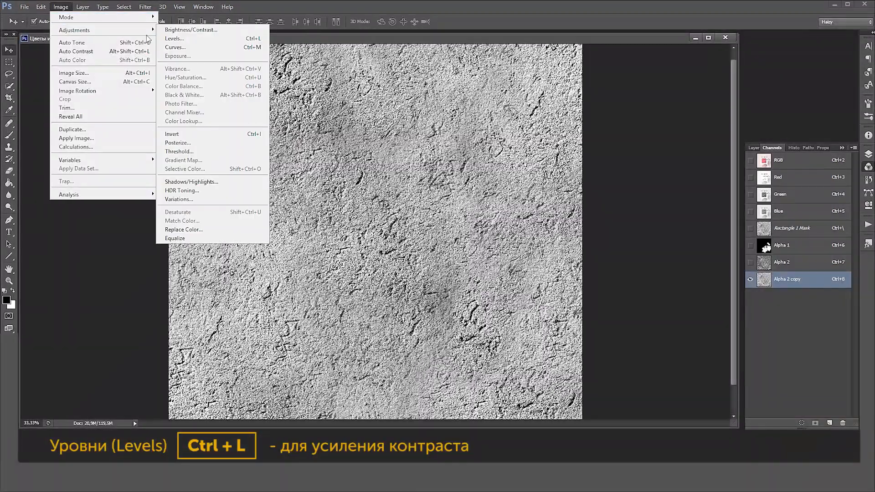
pyautogui.click(190, 41)
pyautogui.moveTo(578, 189); pyautogui.dragTo(686, 190)
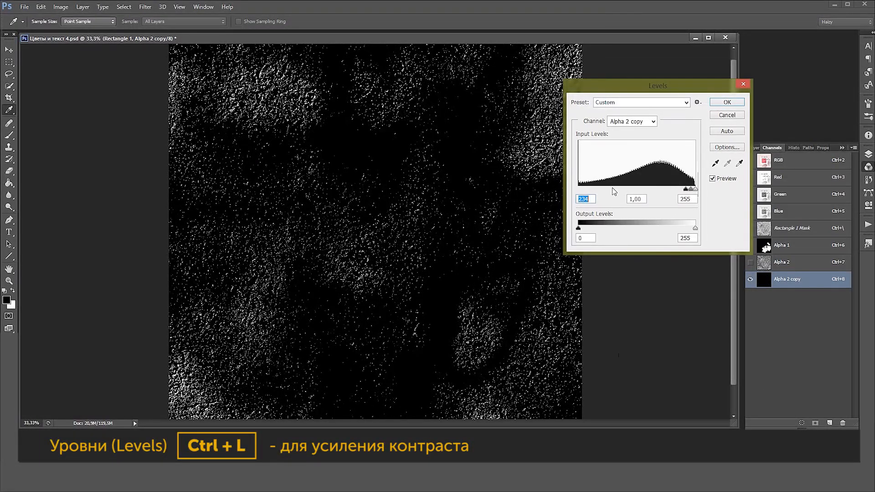
pyautogui.click(726, 105)
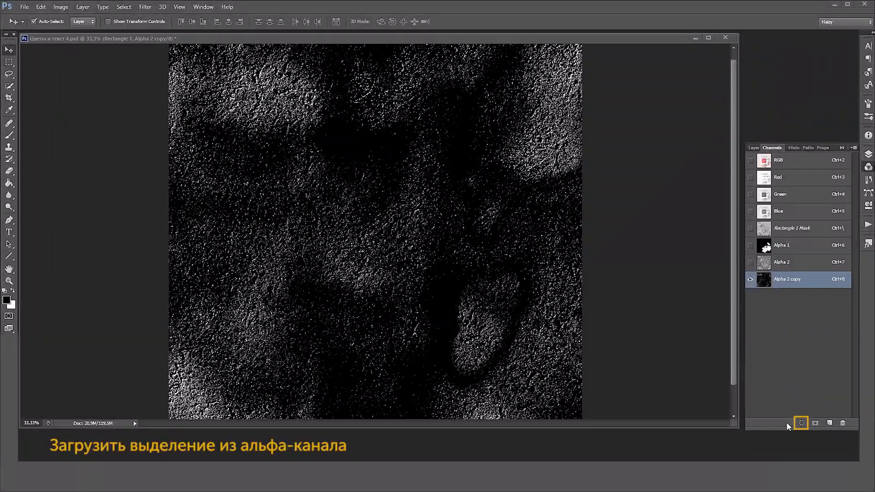
# Load the Alpha 2 copy channel as a selection and create a new layer directly above the background Layer 1
pyautogui.click(802, 424)
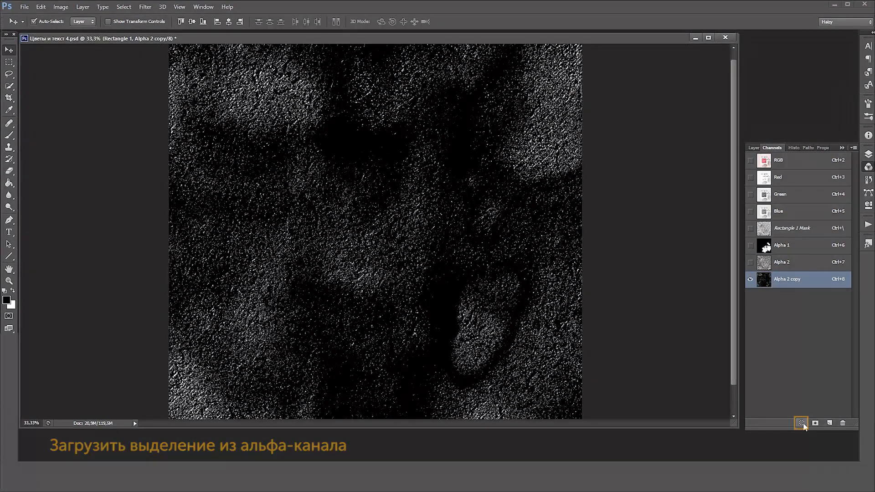
pyautogui.click(798, 168)
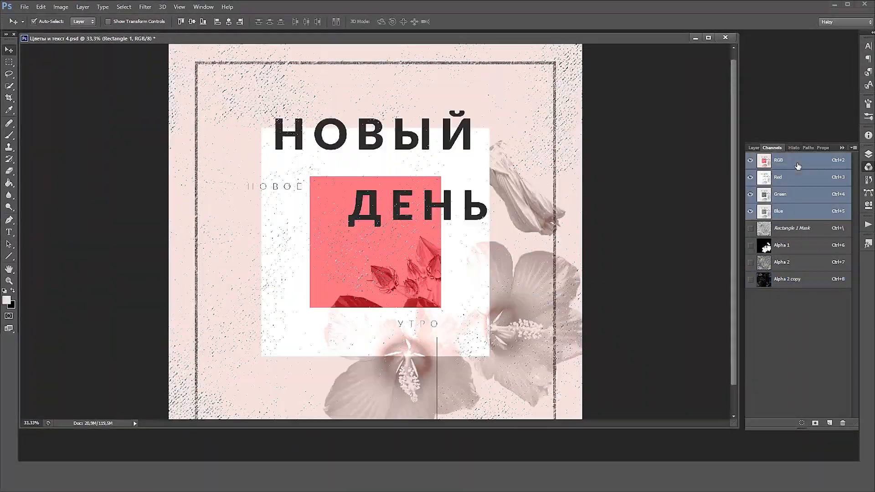
pyautogui.click(754, 148)
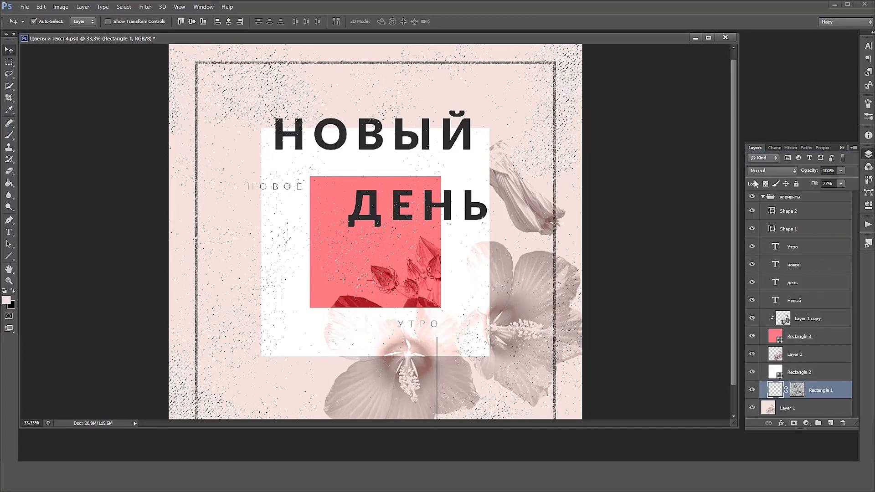
pyautogui.click(796, 408)
pyautogui.click(831, 423)
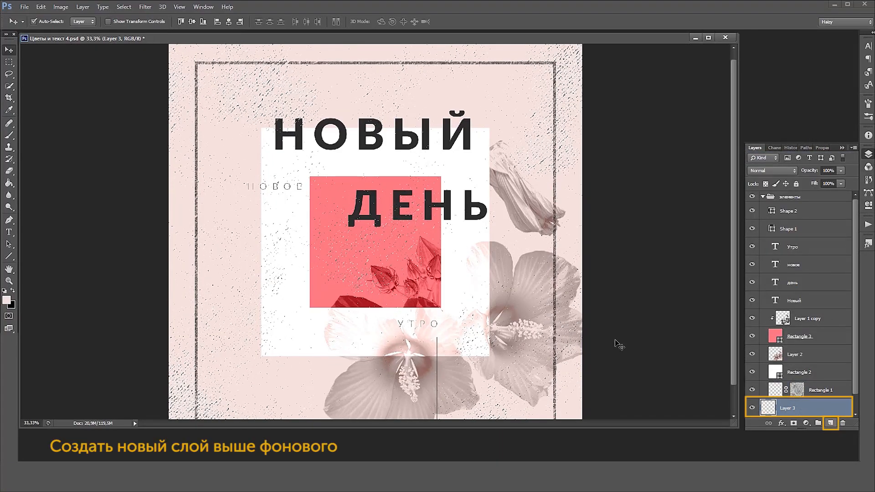
# Set the foreground colour to a slightly darker pink (#e1cfcd) and fill the texture selection with it on Layer 3
pyautogui.press('b')
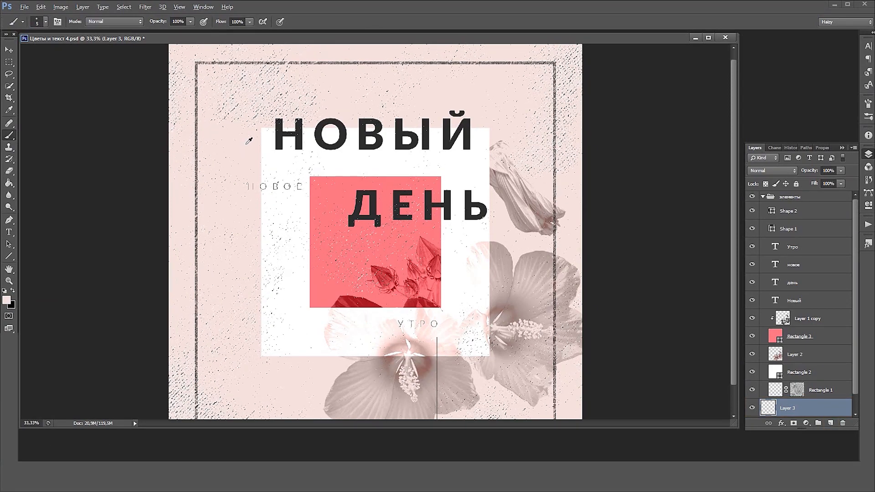
pyautogui.click(6, 300)
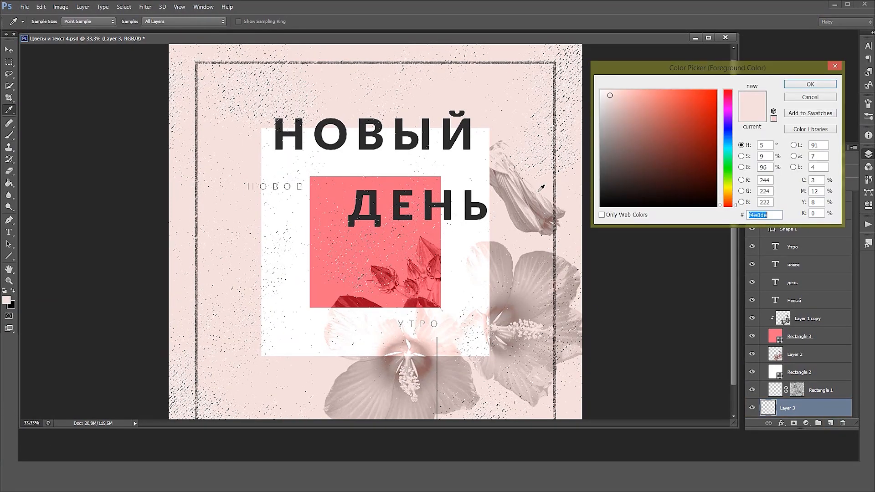
pyautogui.click(742, 167)
pyautogui.moveTo(738, 97); pyautogui.dragTo(738, 105)
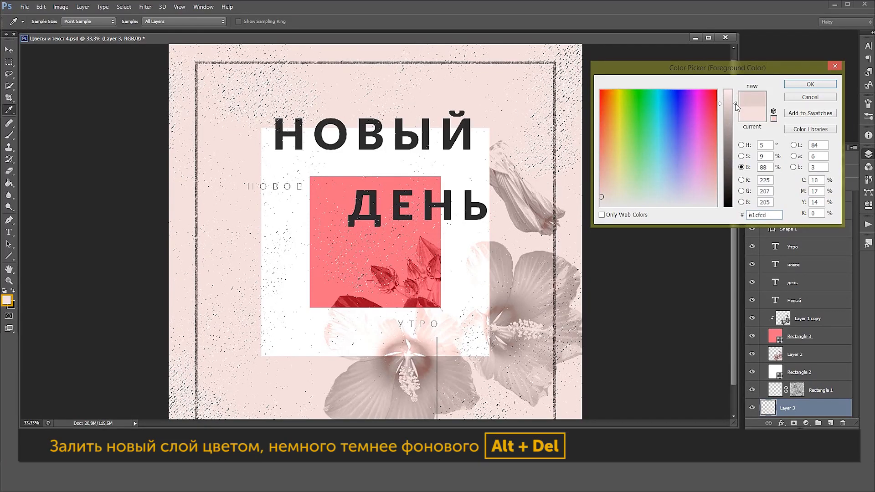
pyautogui.click(807, 84)
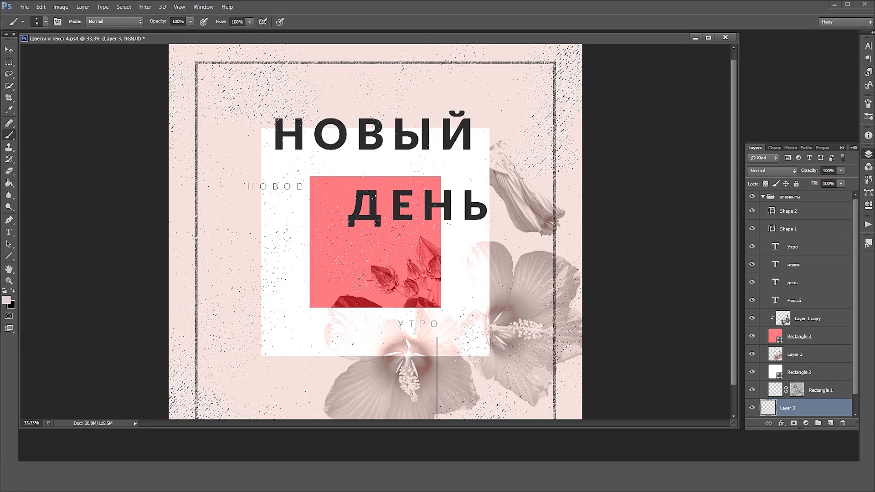
# Slightly reduce the lightness of the Layer 3 texture fill with Hue/Saturation
pyautogui.hotkey('ctrl', 'u')
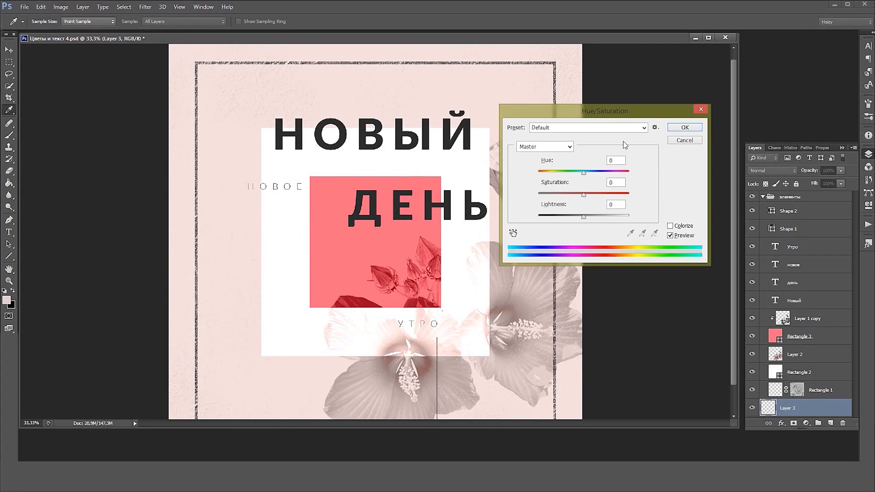
pyautogui.moveTo(583, 217); pyautogui.dragTo(583, 217)
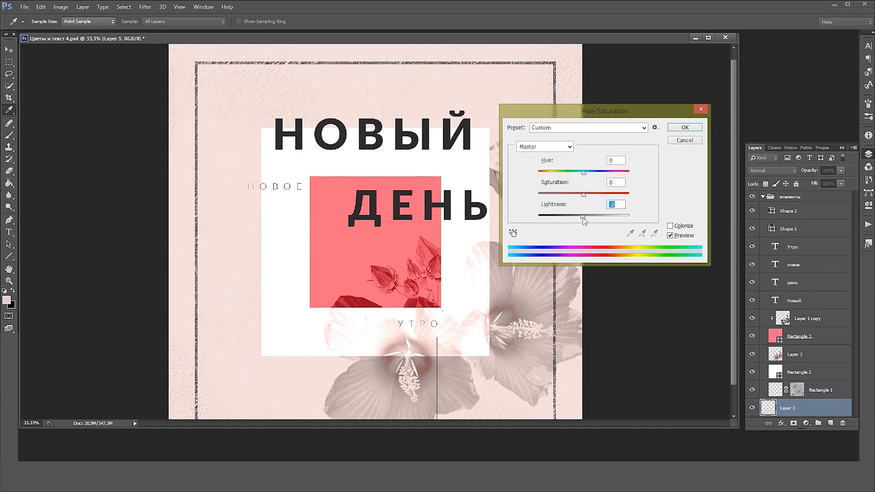
pyautogui.click(686, 129)
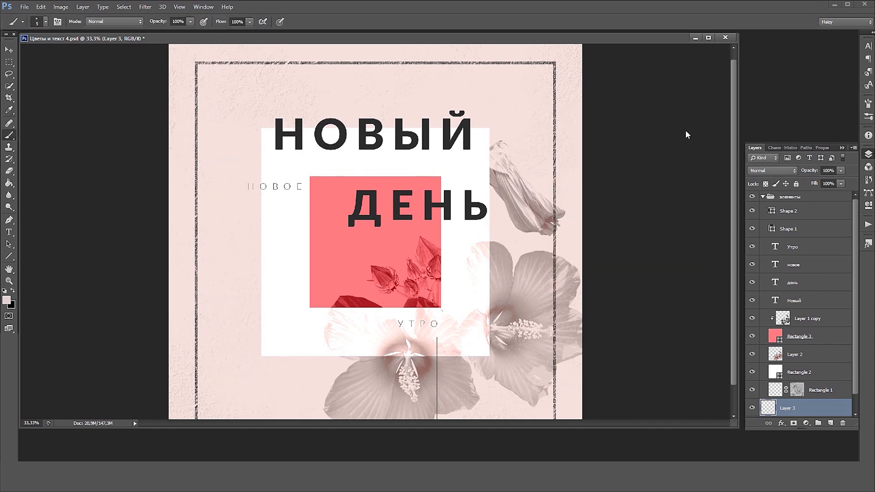
# Copy the Rectangle 1 mask to the Новый text layer and lower that mask's white input level to 122 with Levels
pyautogui.click(798, 389)
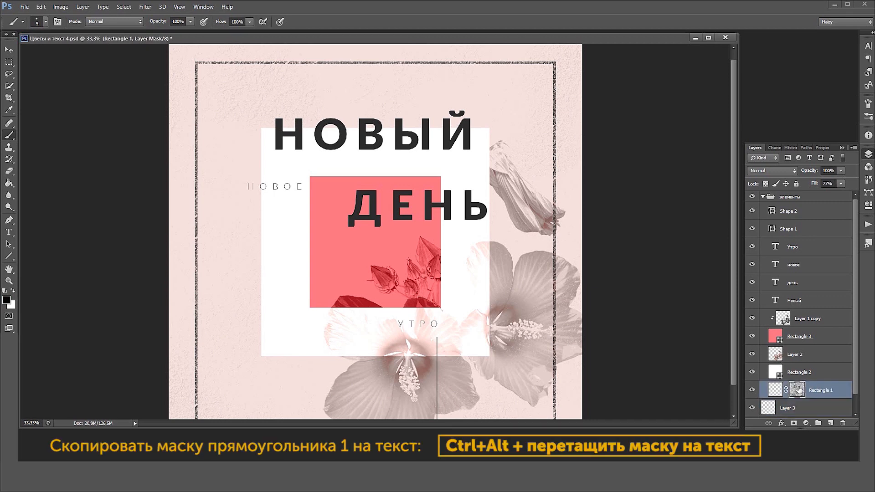
pyautogui.moveTo(799, 390); pyautogui.dragTo(799, 303)
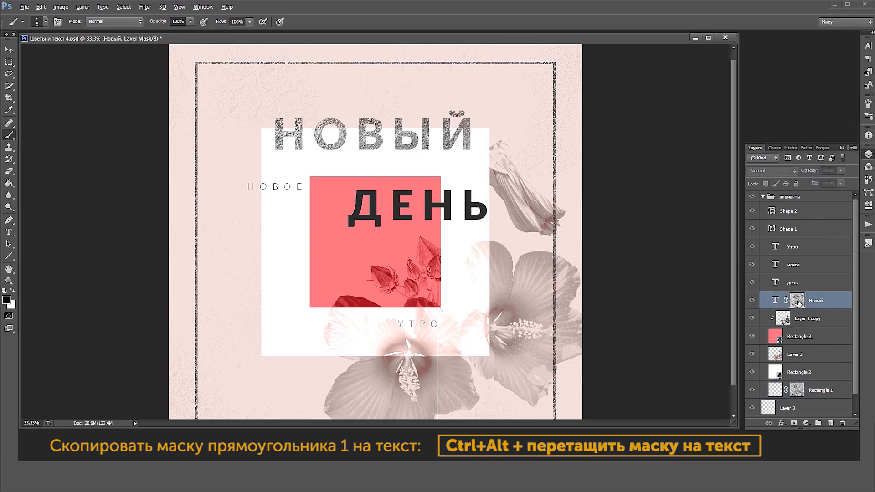
pyautogui.keyDown('alt'); pyautogui.click(798, 301); pyautogui.keyUp('alt')
pyautogui.hotkey('ctrl', 'l')
pyautogui.moveTo(580, 190)
pyautogui.mouseDown()
pyautogui.moveTo(605, 190)
pyautogui.moveTo(578, 190)
pyautogui.mouseUp()
pyautogui.moveTo(695, 190); pyautogui.dragTo(635, 191)
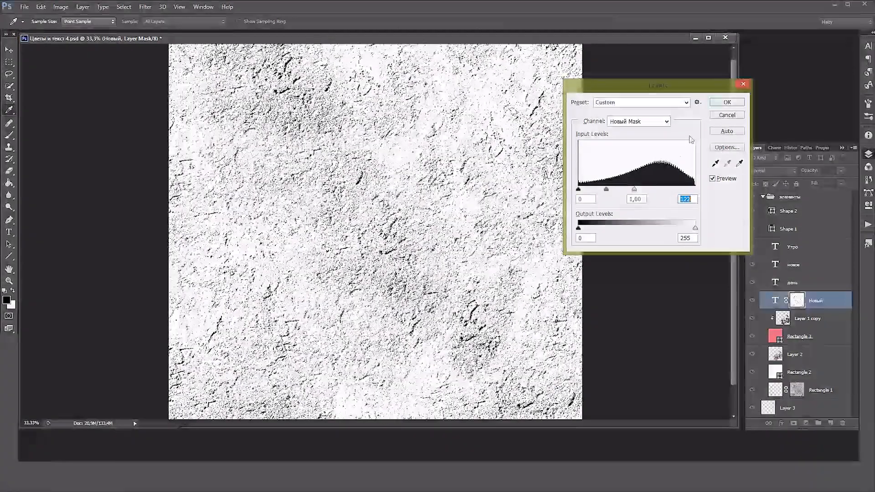
pyautogui.click(728, 102)
pyautogui.press('b')
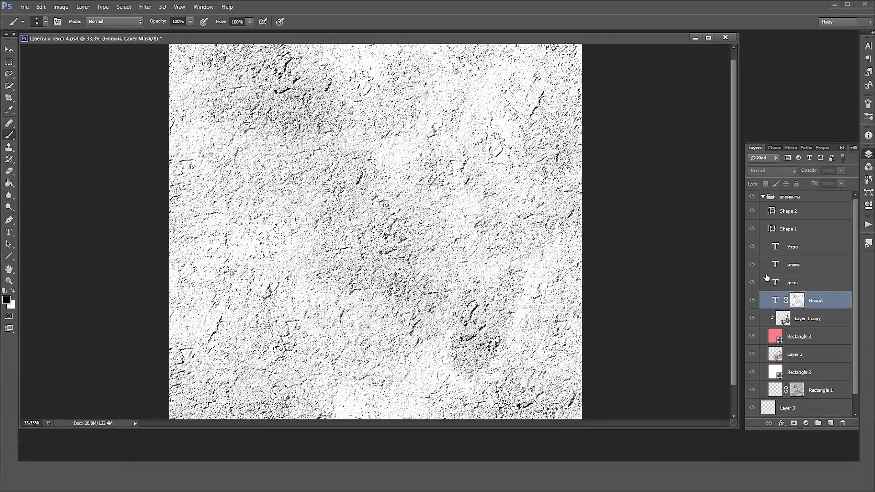
pyautogui.keyDown('alt'); pyautogui.click(800, 303); pyautogui.keyUp('alt')
pyautogui.scroll(1, 426, 147)
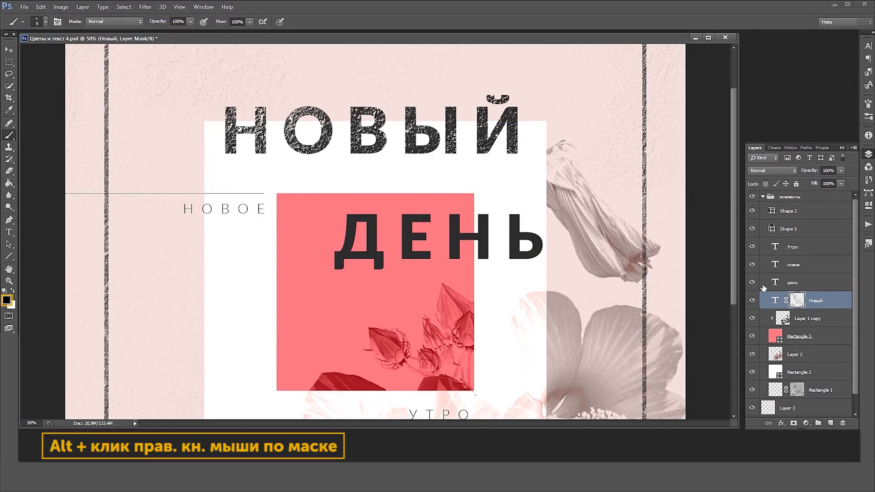
# Lighten the Новый layer mask with Curves, mapping input 120 to output 173, and return to the composition
pyautogui.keyDown('alt'); pyautogui.click(798, 303); pyautogui.keyUp('alt')
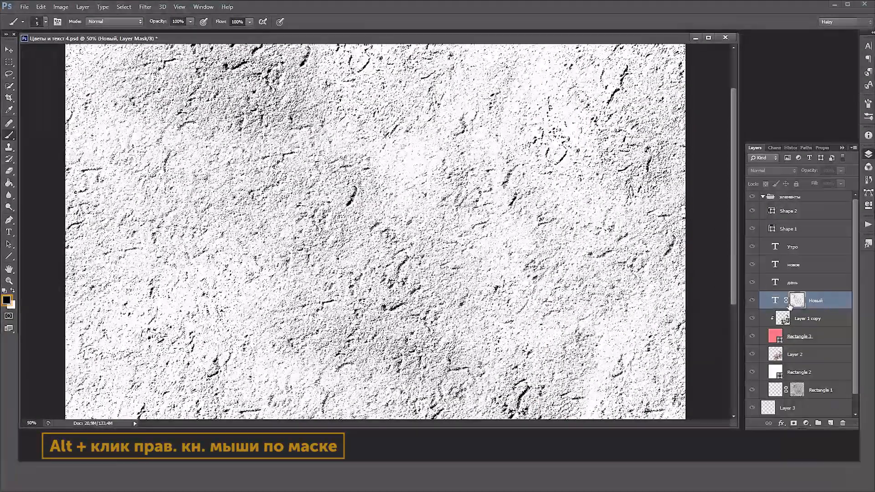
pyautogui.click(61, 7)
pyautogui.moveTo(73, 31)
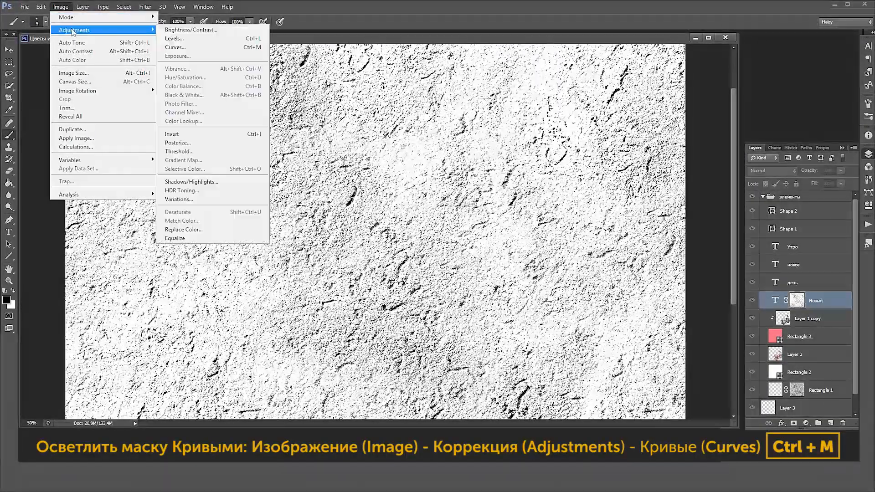
pyautogui.click(211, 48)
pyautogui.moveTo(422, 166); pyautogui.dragTo(423, 146)
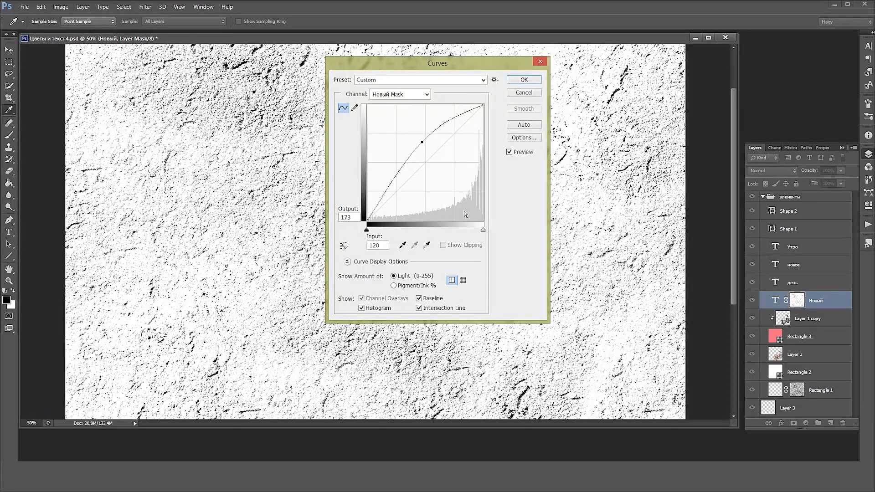
pyautogui.click(535, 81)
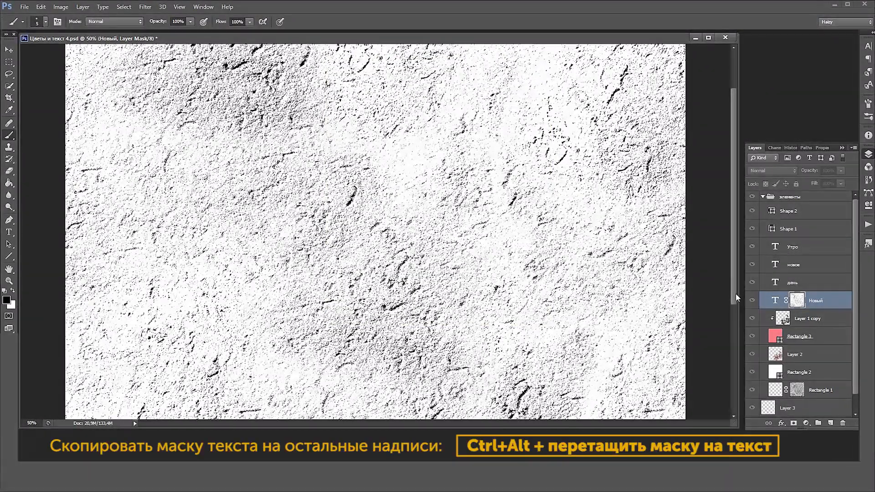
pyautogui.keyDown('alt'); pyautogui.click(795, 302); pyautogui.keyUp('alt')
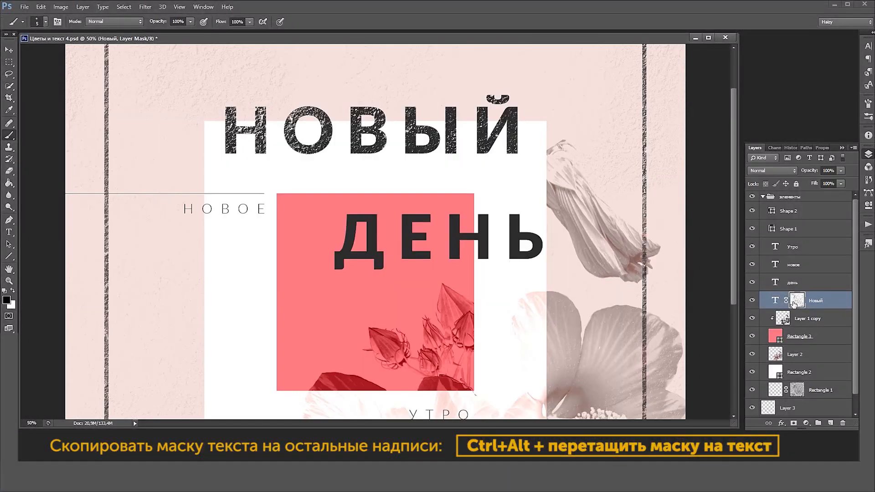
# Copy the Новый mask to the день text layer and fill the copied mask with white everywhere outside the letters
pyautogui.moveTo(796, 302); pyautogui.dragTo(803, 286)
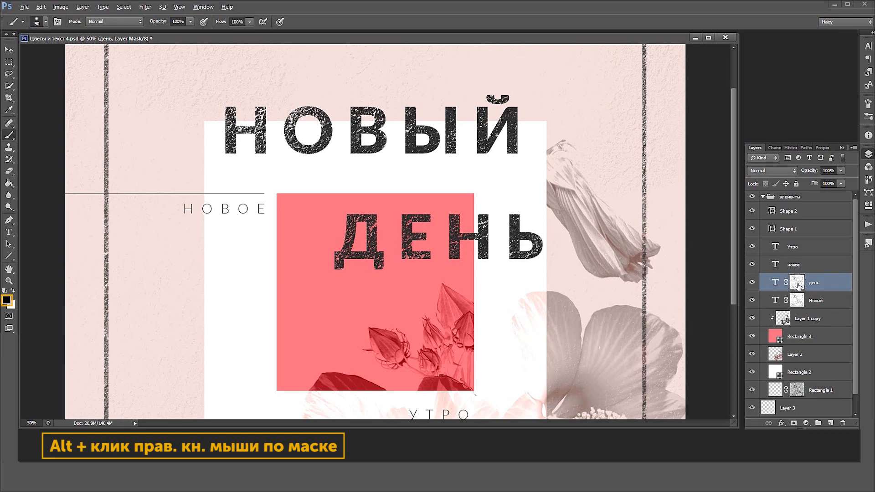
pyautogui.keyDown('alt'); pyautogui.click(798, 286); pyautogui.keyUp('alt')
pyautogui.press(']')
pyautogui.press(']')
pyautogui.press(']')
pyautogui.press(']')
pyautogui.press(']')
pyautogui.keyDown('ctrl'); pyautogui.click(776, 284); pyautogui.keyUp('ctrl')
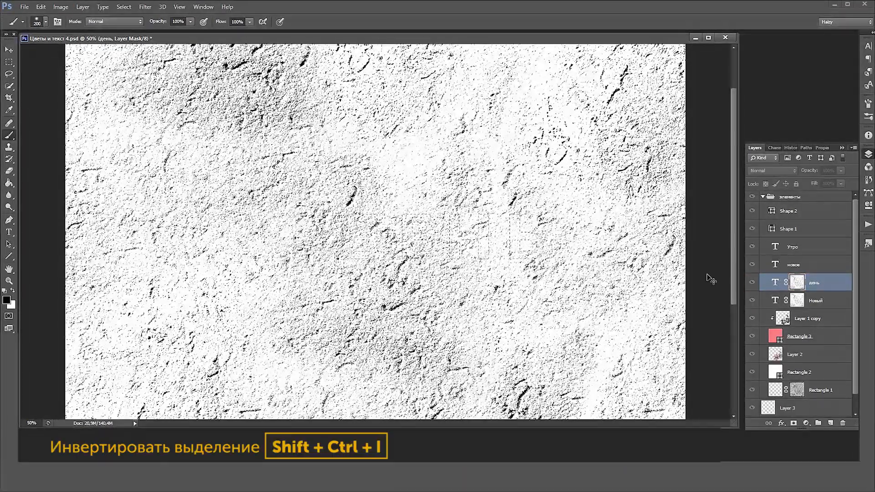
pyautogui.hotkey('shift', 'ctrl', 'i')
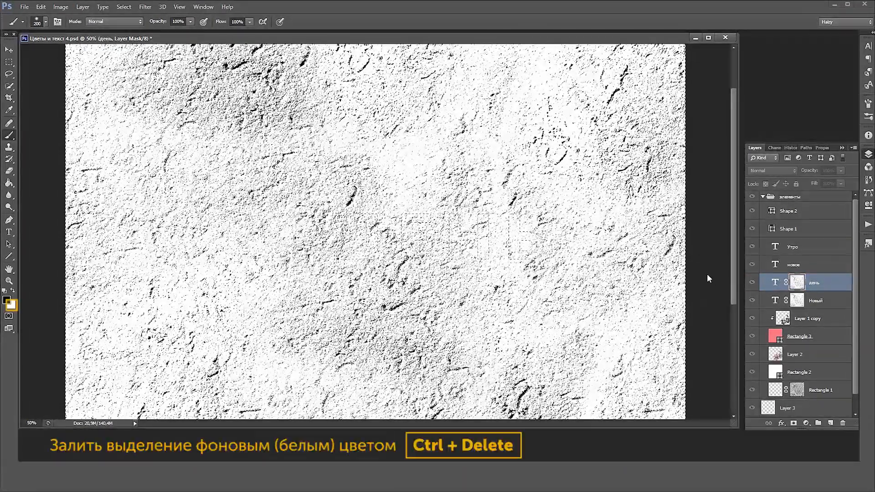
pyautogui.hotkey('ctrl', 'Delete')
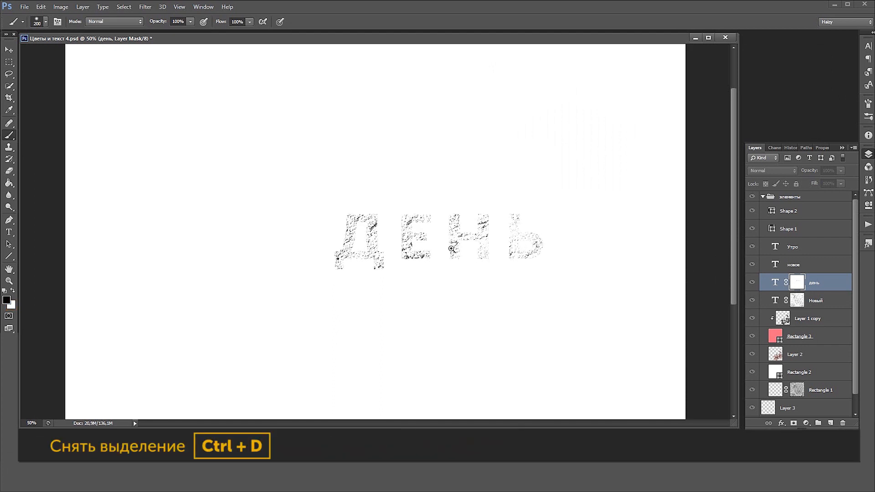
# Soften the coarse texture in the letter Н on the день mask using the Blur tool at brush size 80
pyautogui.click(452, 249)
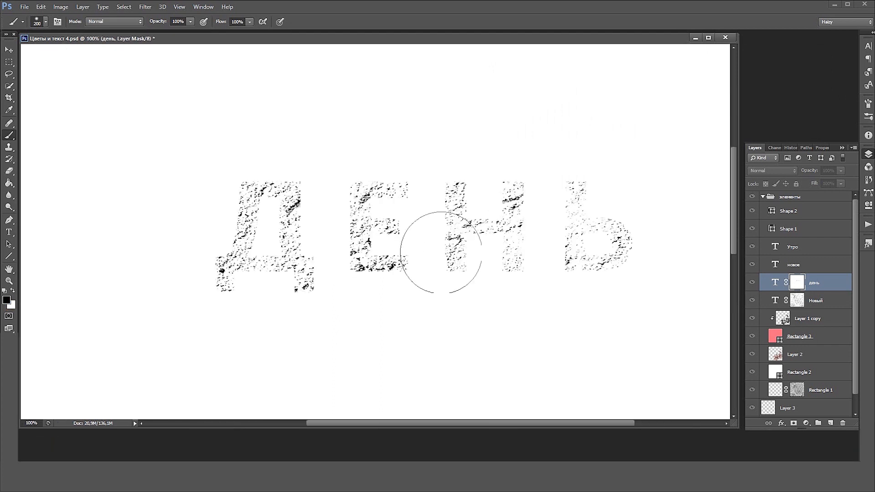
pyautogui.press('x')
pyautogui.moveTo(190, 21); pyautogui.dragTo(143, 32)
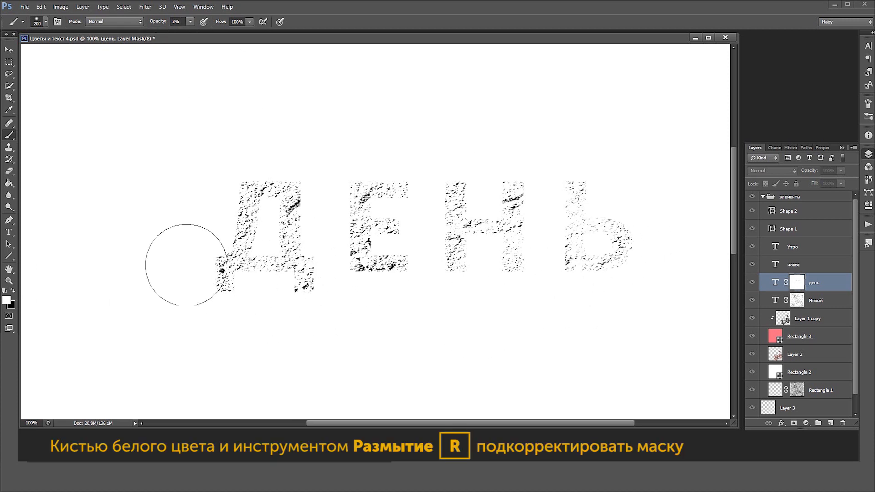
pyautogui.click(8, 195)
pyautogui.press('[')
pyautogui.press('[')
pyautogui.press('[')
pyautogui.moveTo(519, 202); pyautogui.dragTo(523, 195)
pyautogui.moveTo(506, 276); pyautogui.dragTo(516, 246)
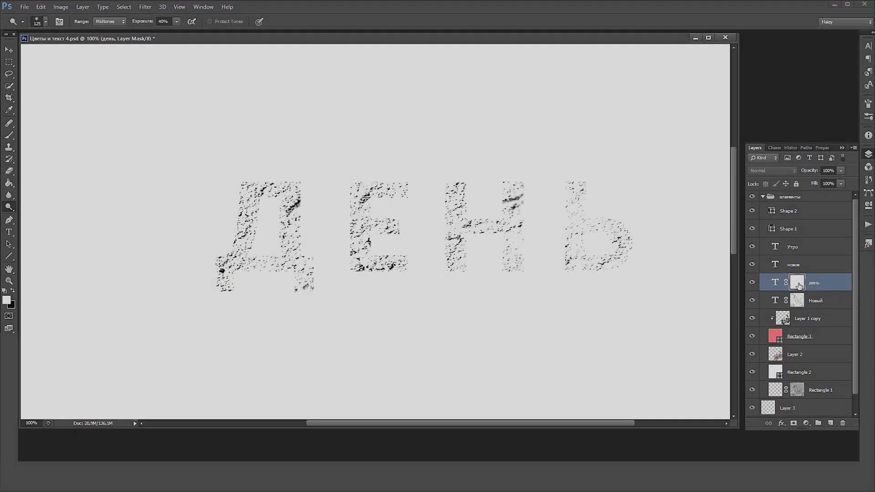
pyautogui.keyDown('alt'); pyautogui.click(798, 287); pyautogui.keyUp('alt')
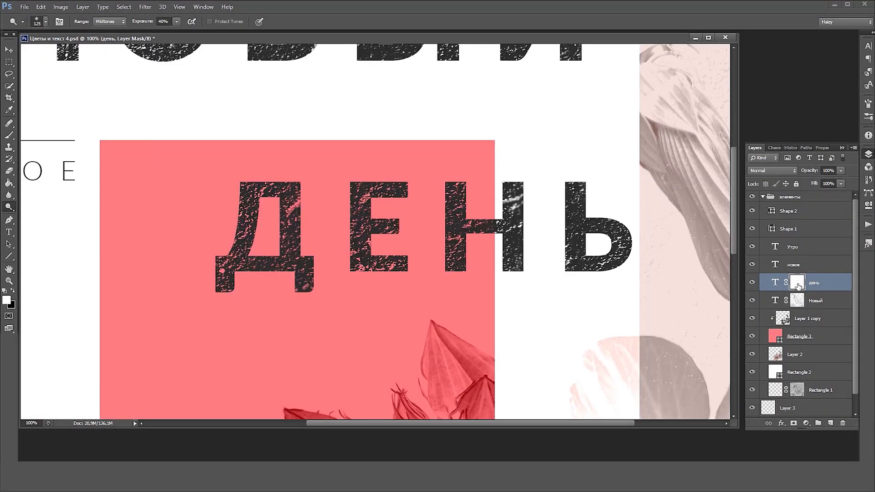
# Tone down the texture on the letter Ь by painting the день mask with a white brush at 26% opacity
pyautogui.click(10, 137)
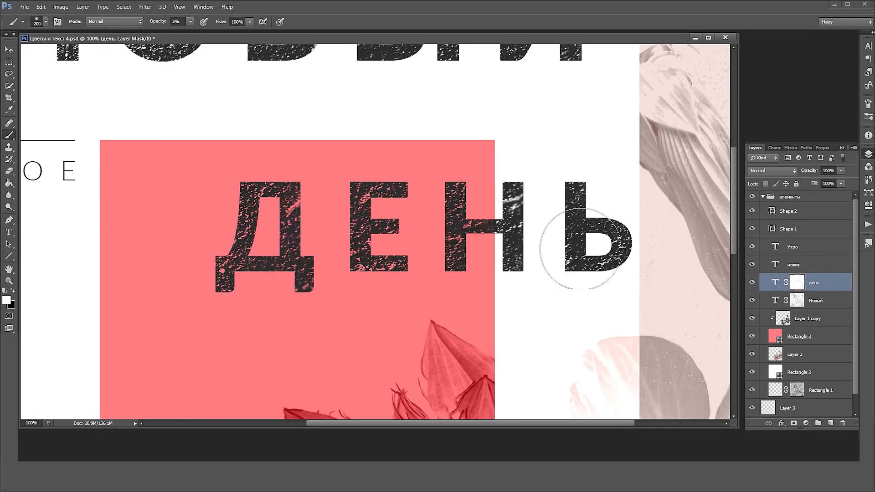
pyautogui.click(190, 22)
pyautogui.moveTo(598, 252); pyautogui.dragTo(636, 234)
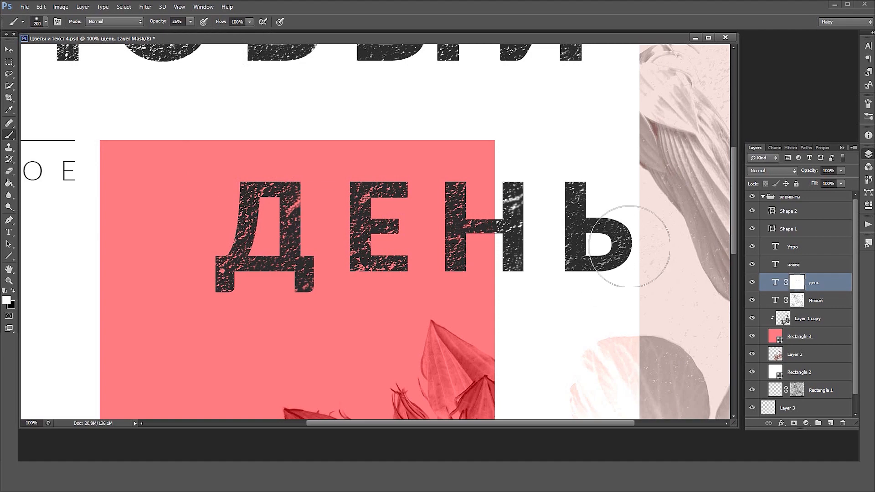
# Tone down the texture across the Новый lettering by painting its layer mask white at 26% brush opacity
pyautogui.press('space')
pyautogui.moveTo(355, 166)
pyautogui.mouseDown()
pyautogui.moveTo(439, 281)
pyautogui.moveTo(431, 312)
pyautogui.mouseUp()
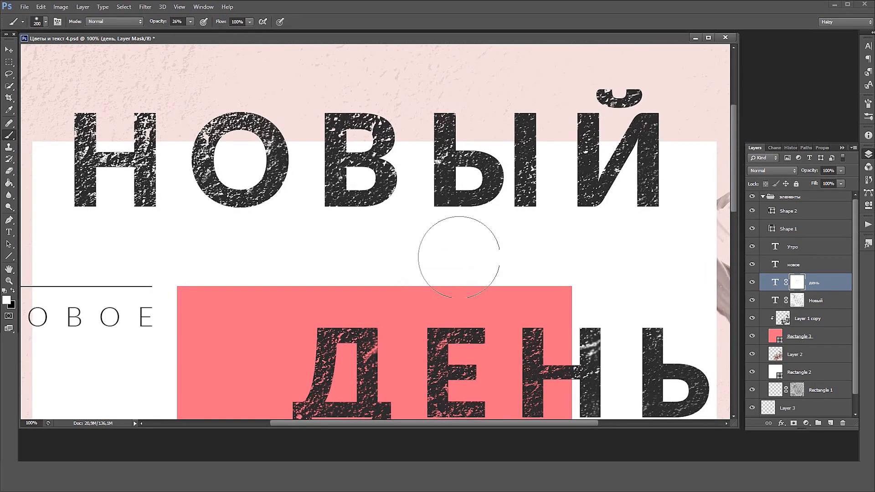
pyautogui.click(797, 302)
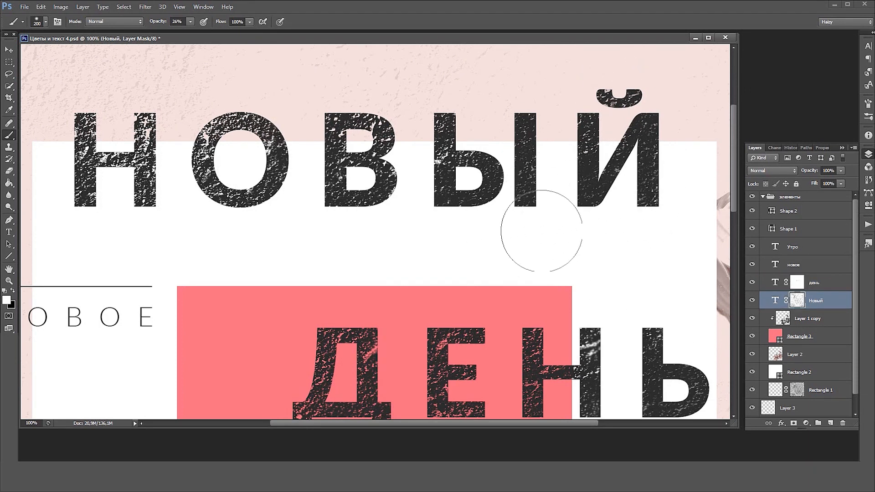
# Tone down the texture across the день lettering by painting its layer mask white at 26% brush opacity
pyautogui.keyDown('alt'); pyautogui.click(470, 280); pyautogui.keyUp('alt')
pyautogui.hotkey('alt', ']')
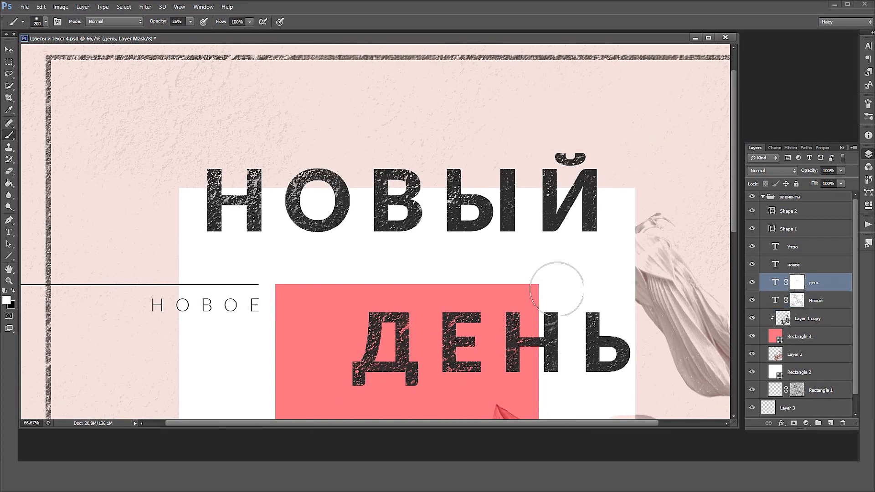
pyautogui.moveTo(564, 352)
pyautogui.mouseDown()
pyautogui.moveTo(569, 313)
pyautogui.moveTo(568, 375)
pyautogui.moveTo(503, 315)
pyautogui.moveTo(438, 303)
pyautogui.mouseUp()
pyautogui.keyDown('alt'); pyautogui.click(538, 209); pyautogui.keyUp('alt')
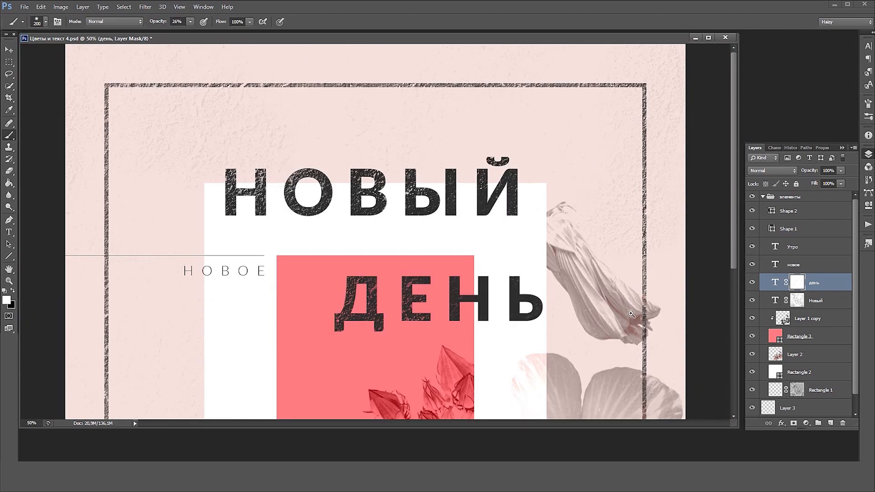
# Load the outlines of the flowers on Layer 1 copy as a selection
pyautogui.keyDown('ctrl'); pyautogui.click(632, 314); pyautogui.keyUp('ctrl')
pyautogui.moveTo(639, 326); pyautogui.dragTo(597, 141)
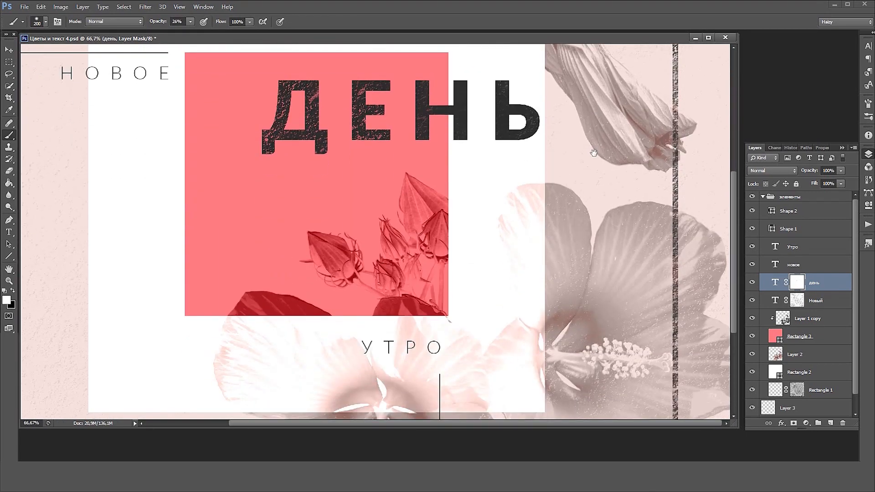
pyautogui.click(10, 54)
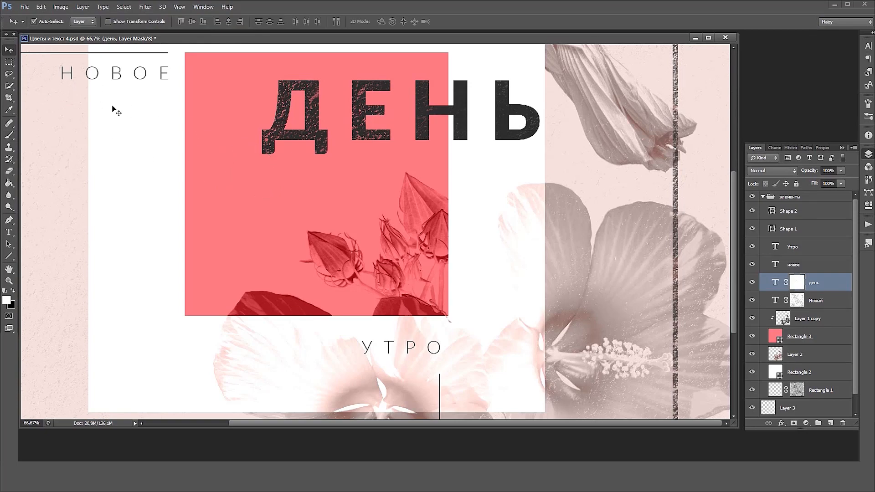
pyautogui.click(783, 319)
pyautogui.keyDown('ctrl'); pyautogui.click(783, 318); pyautogui.keyUp('ctrl')
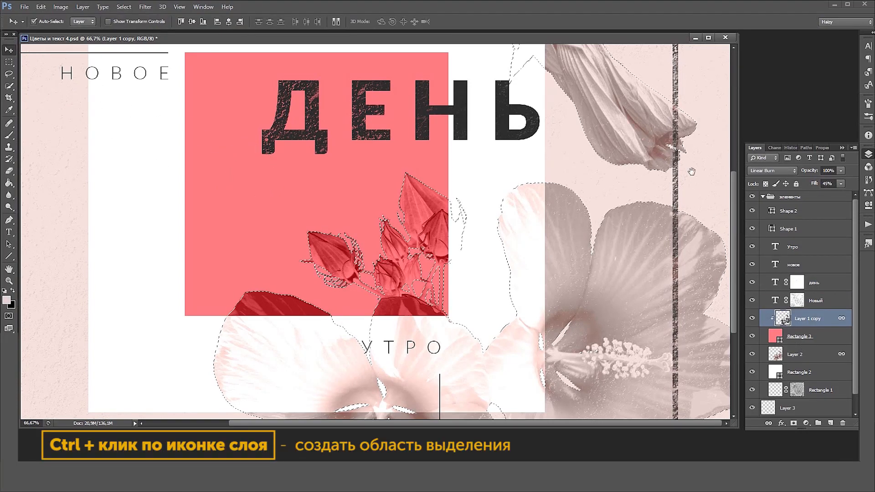
pyautogui.scroll(3, 722, 237)
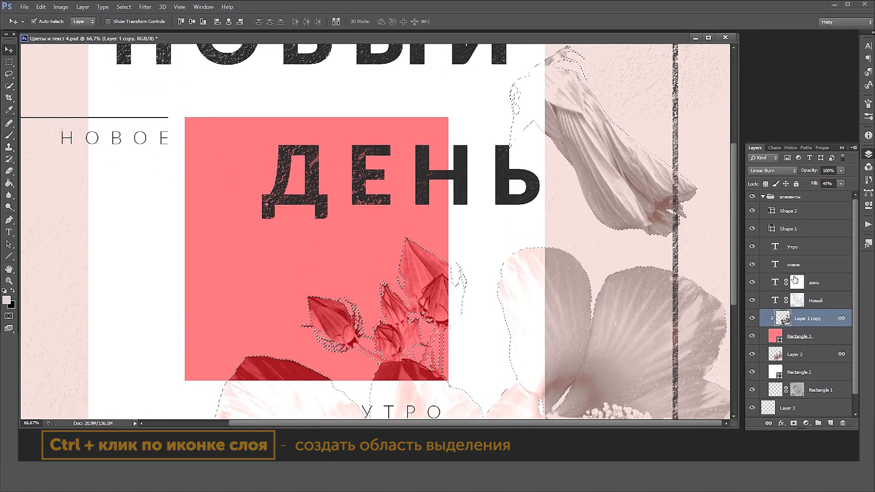
# Hide the frame where it crosses the closed hibiscus bud by painting black at 100% opacity on the Rectangle 1 mask
pyautogui.click(797, 390)
pyautogui.press('b')
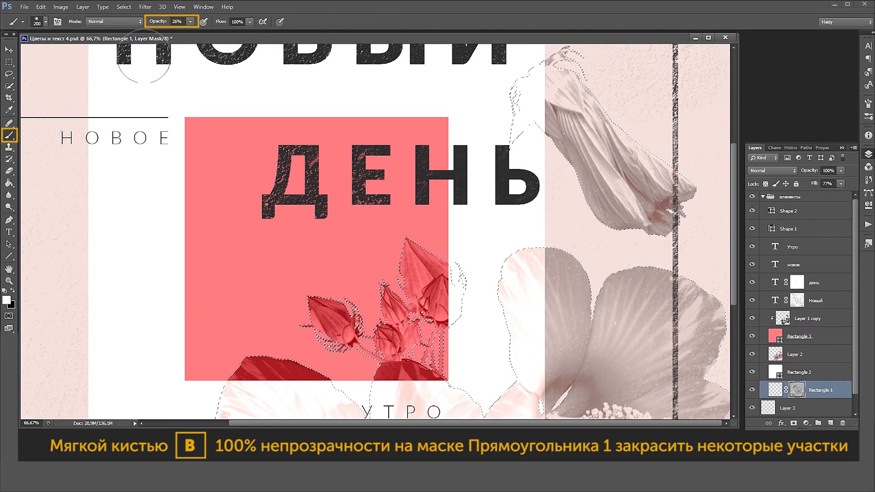
pyautogui.click(191, 22)
pyautogui.moveTo(202, 30); pyautogui.dragTo(228, 32)
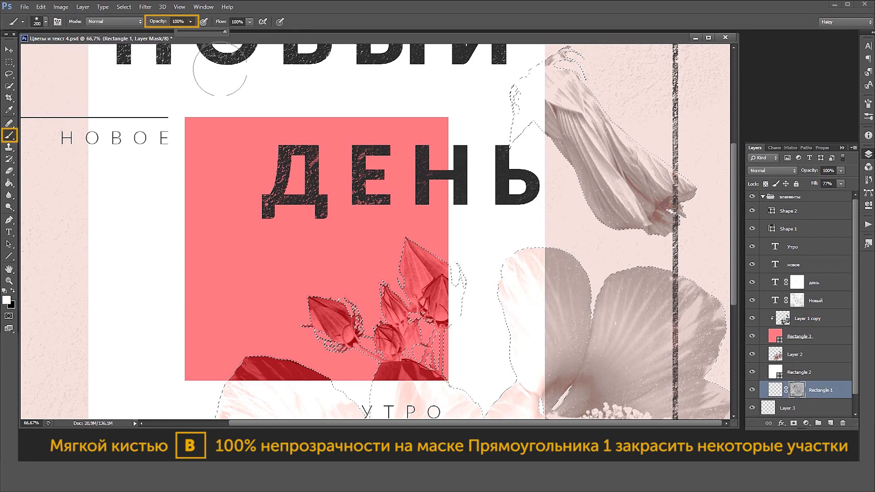
pyautogui.click(13, 291)
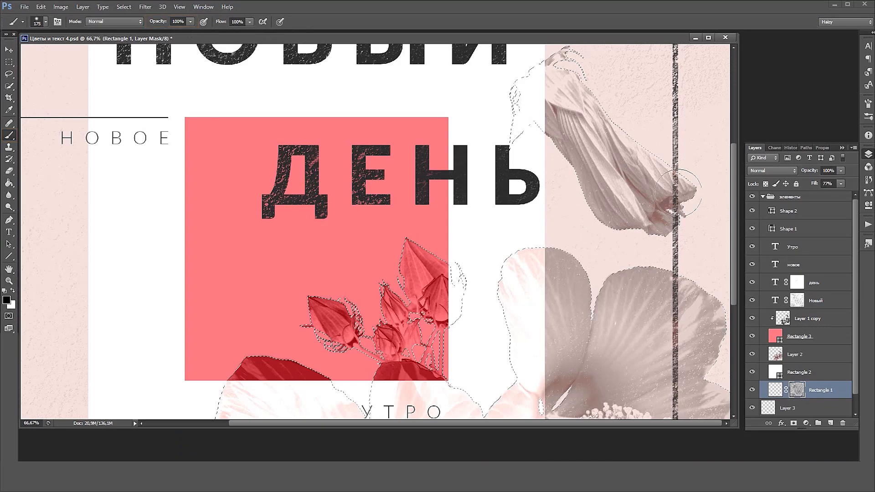
pyautogui.moveTo(666, 174); pyautogui.dragTo(685, 177)
pyautogui.press('[')
pyautogui.press('[')
pyautogui.moveTo(676, 198); pyautogui.dragTo(677, 212)
# Hide the lower frame line across the left petal of the bottom hibiscus by painting the Rectangle 1 mask black within the selection
pyautogui.hotkey('ctrl', '-')
pyautogui.moveTo(594, 319); pyautogui.dragTo(590, 182)
pyautogui.scroll(1, 566, 215)
pyautogui.moveTo(519, 281)
pyautogui.mouseDown()
pyautogui.moveTo(506, 269)
pyautogui.moveTo(529, 219)
pyautogui.mouseUp()
pyautogui.press('[')
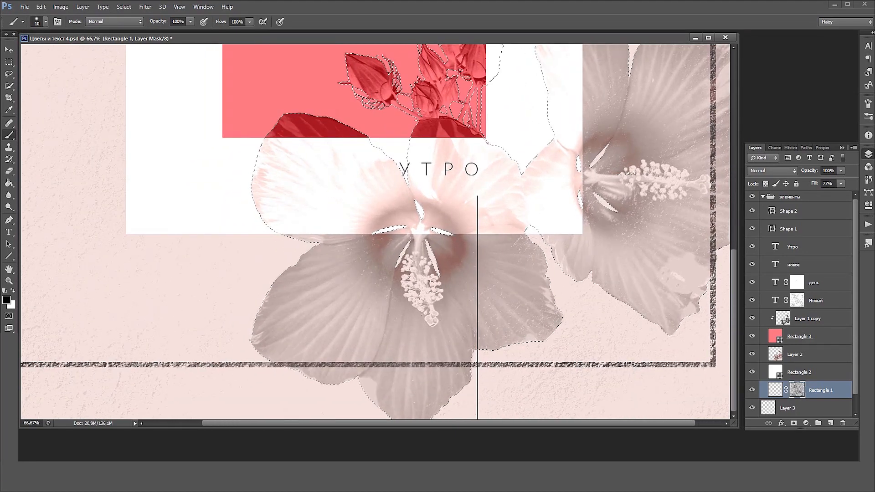
pyautogui.scroll(1, 347, 368)
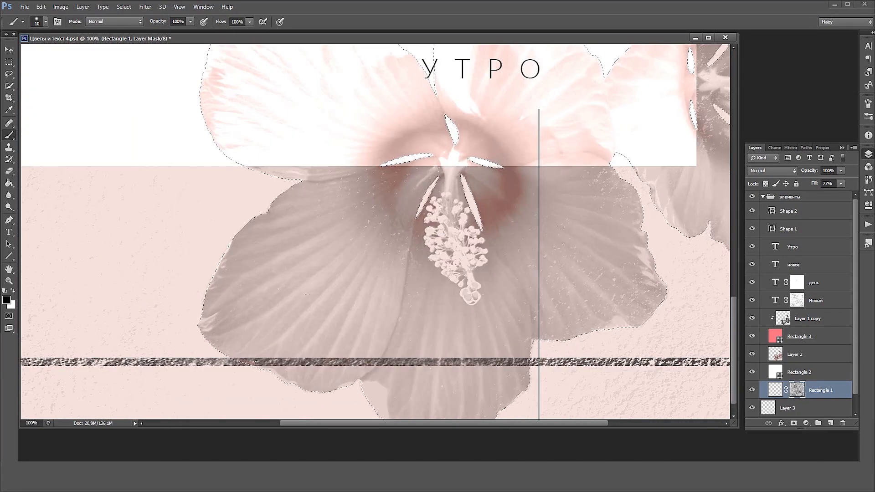
pyautogui.press(']')
pyautogui.press(']')
pyautogui.press(']')
pyautogui.moveTo(256, 362)
pyautogui.mouseDown()
pyautogui.moveTo(340, 361)
pyautogui.moveTo(379, 345)
pyautogui.mouseUp()
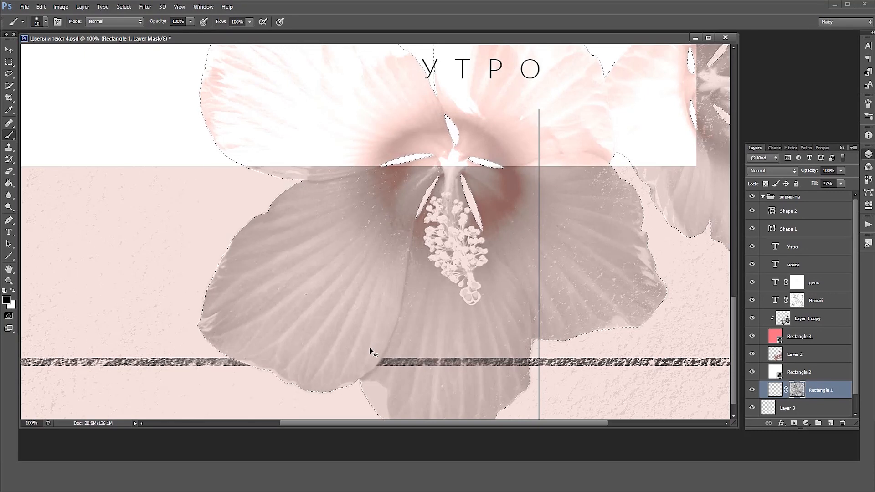
# Increase the contrast of the flowers on Layer 2 with Levels, setting the input black point to 19 and white point to 244
pyautogui.scroll(-1, 373, 346)
pyautogui.scroll(-1, 379, 336)
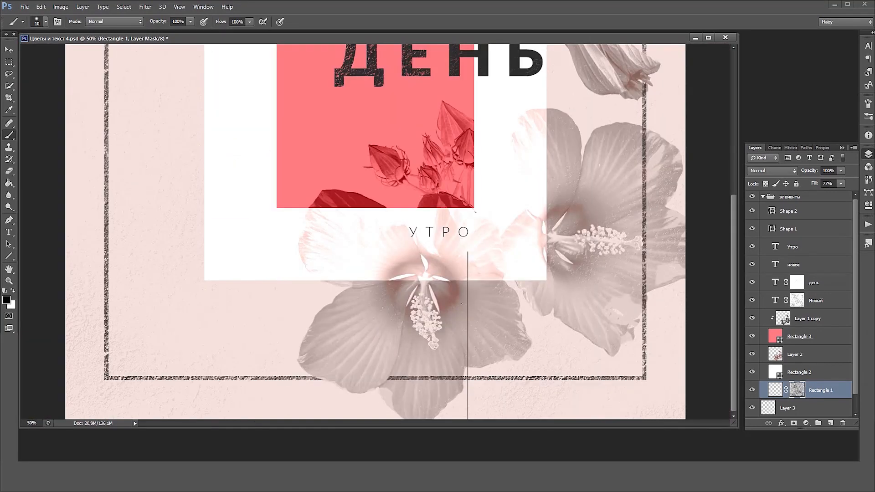
pyautogui.click(793, 356)
pyautogui.hotkey('ctrl', 'l')
pyautogui.moveTo(579, 188); pyautogui.dragTo(587, 189)
pyautogui.moveTo(695, 188); pyautogui.dragTo(691, 189)
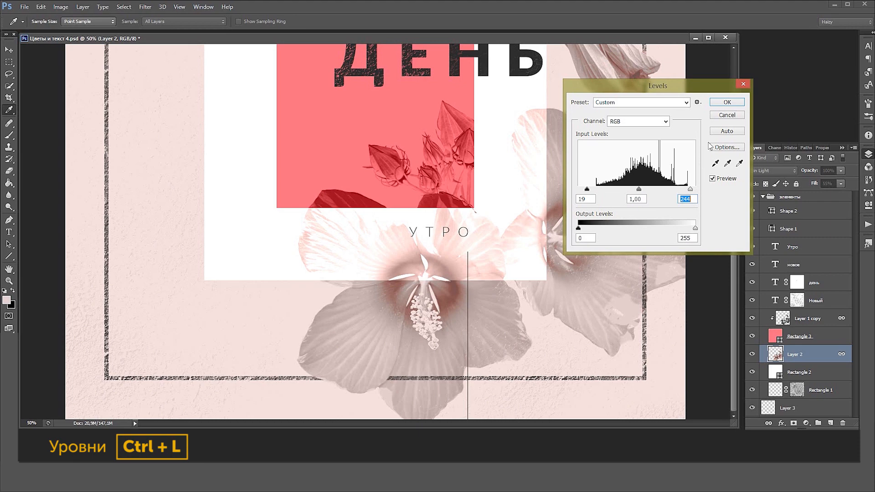
pyautogui.click(727, 103)
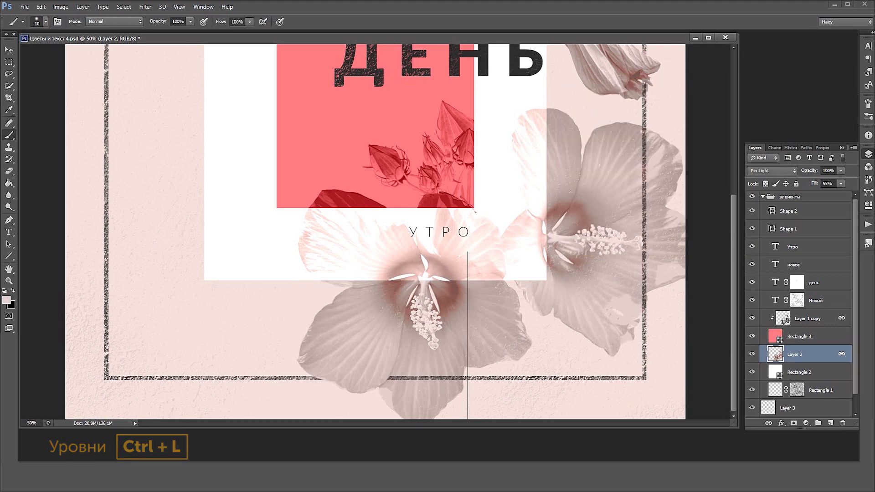
# Lighten the background texture on Layer 3 by raising Lightness in a Hue/Saturation adjustment
pyautogui.keyDown('ctrl'); pyautogui.keyDown('alt'); pyautogui.click(574, 196); pyautogui.keyUp('alt'); pyautogui.keyUp('ctrl')
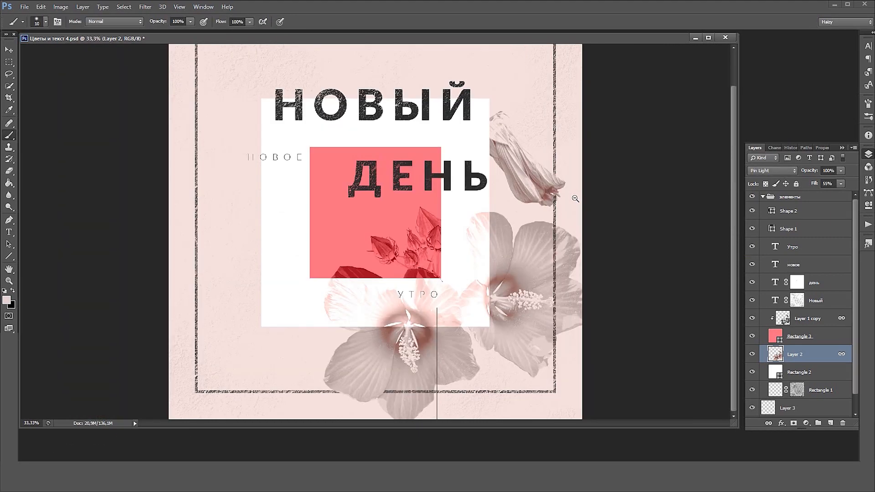
pyautogui.moveTo(573, 199); pyautogui.dragTo(572, 258)
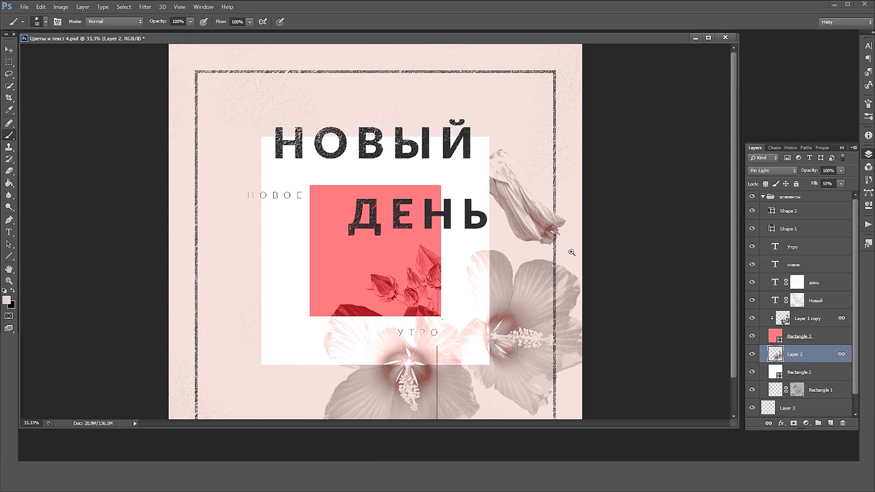
pyautogui.keyDown('ctrl'); pyautogui.keyDown('alt'); pyautogui.click(572, 252); pyautogui.keyUp('alt'); pyautogui.keyUp('ctrl')
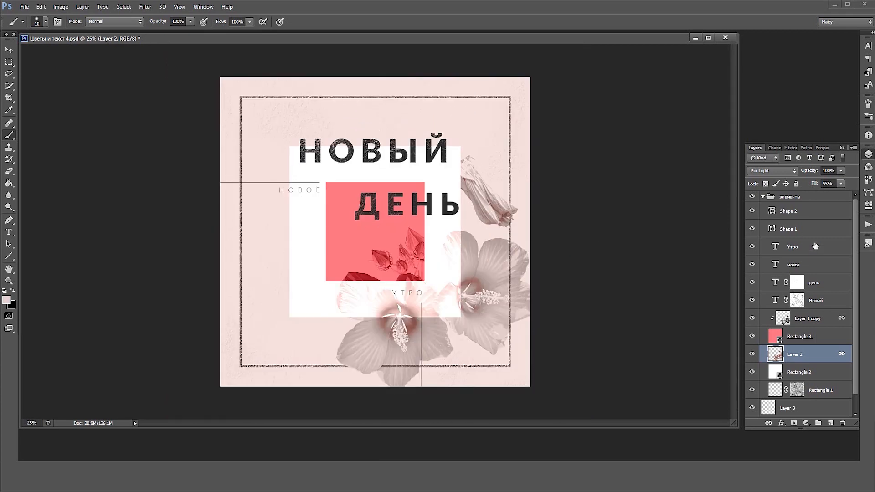
pyautogui.click(784, 210)
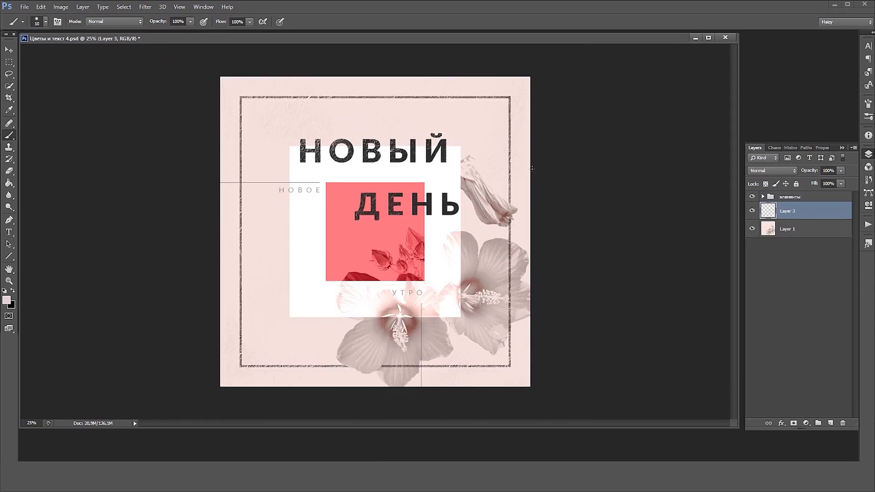
pyautogui.hotkey('ctrl', '+')
pyautogui.hotkey('ctrl', 'u')
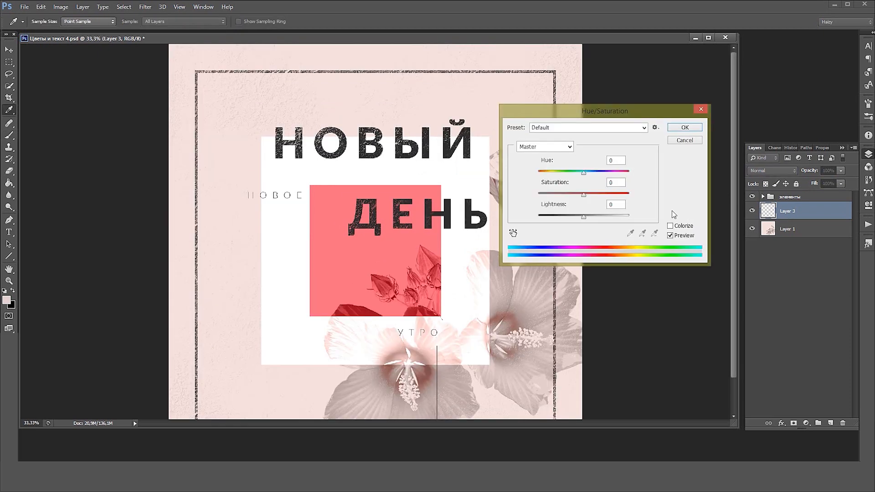
pyautogui.moveTo(577, 218); pyautogui.dragTo(618, 218)
pyautogui.click(685, 128)
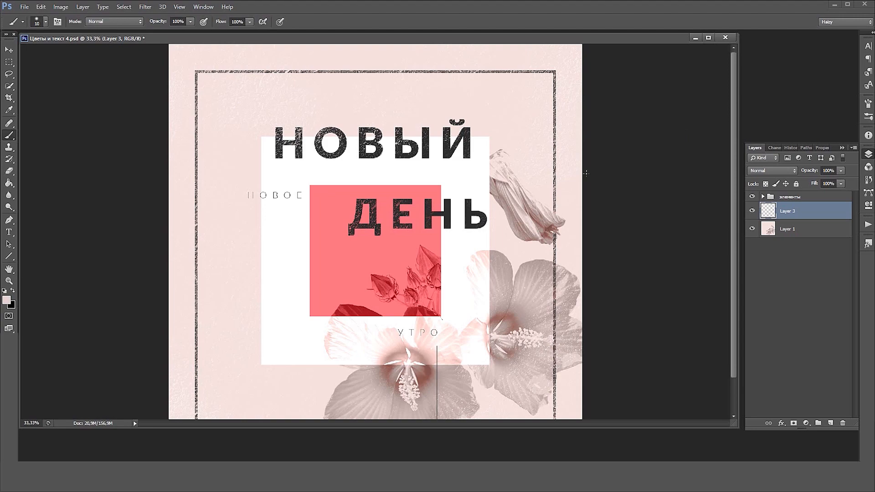
pyautogui.keyDown('alt'); pyautogui.click(585, 188); pyautogui.keyUp('alt')
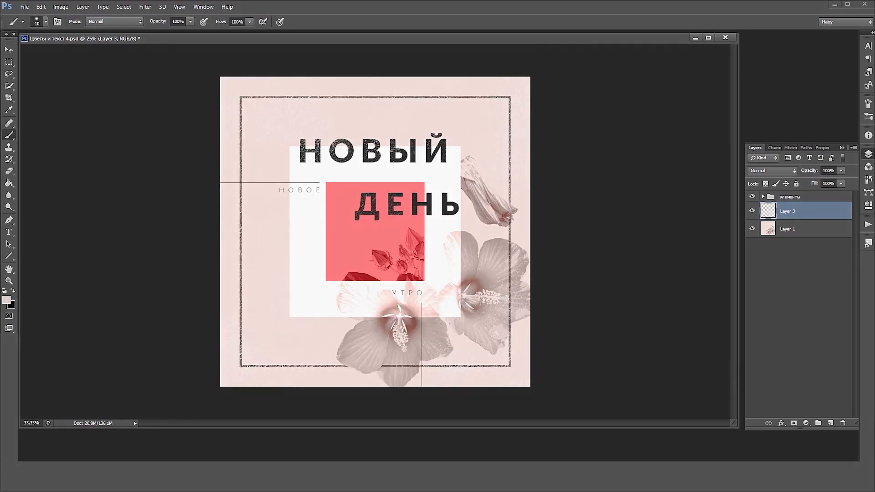